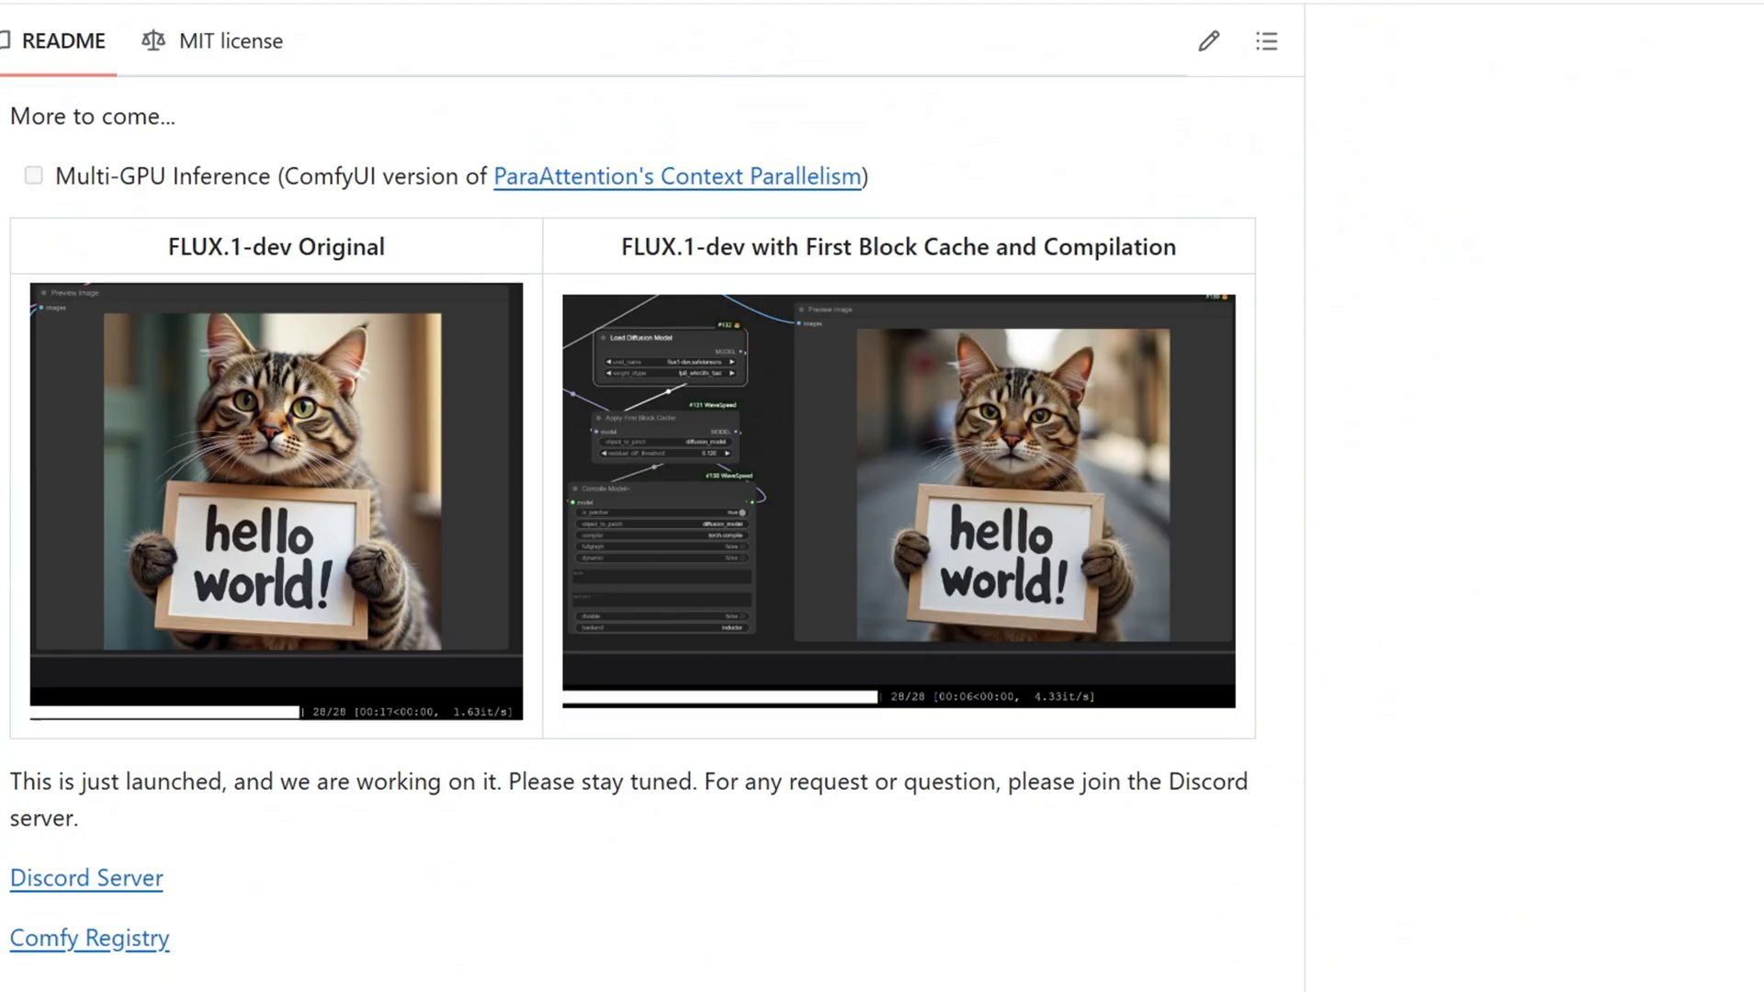
- Scroll up the Comfy-WaveSpeed README comparing FLUX.1-dev original, First Block Cache and Compilation outputs
{"action": "scroll", "coordinate": [632, 531], "scroll_direction": "up", "scroll_amount": 1}
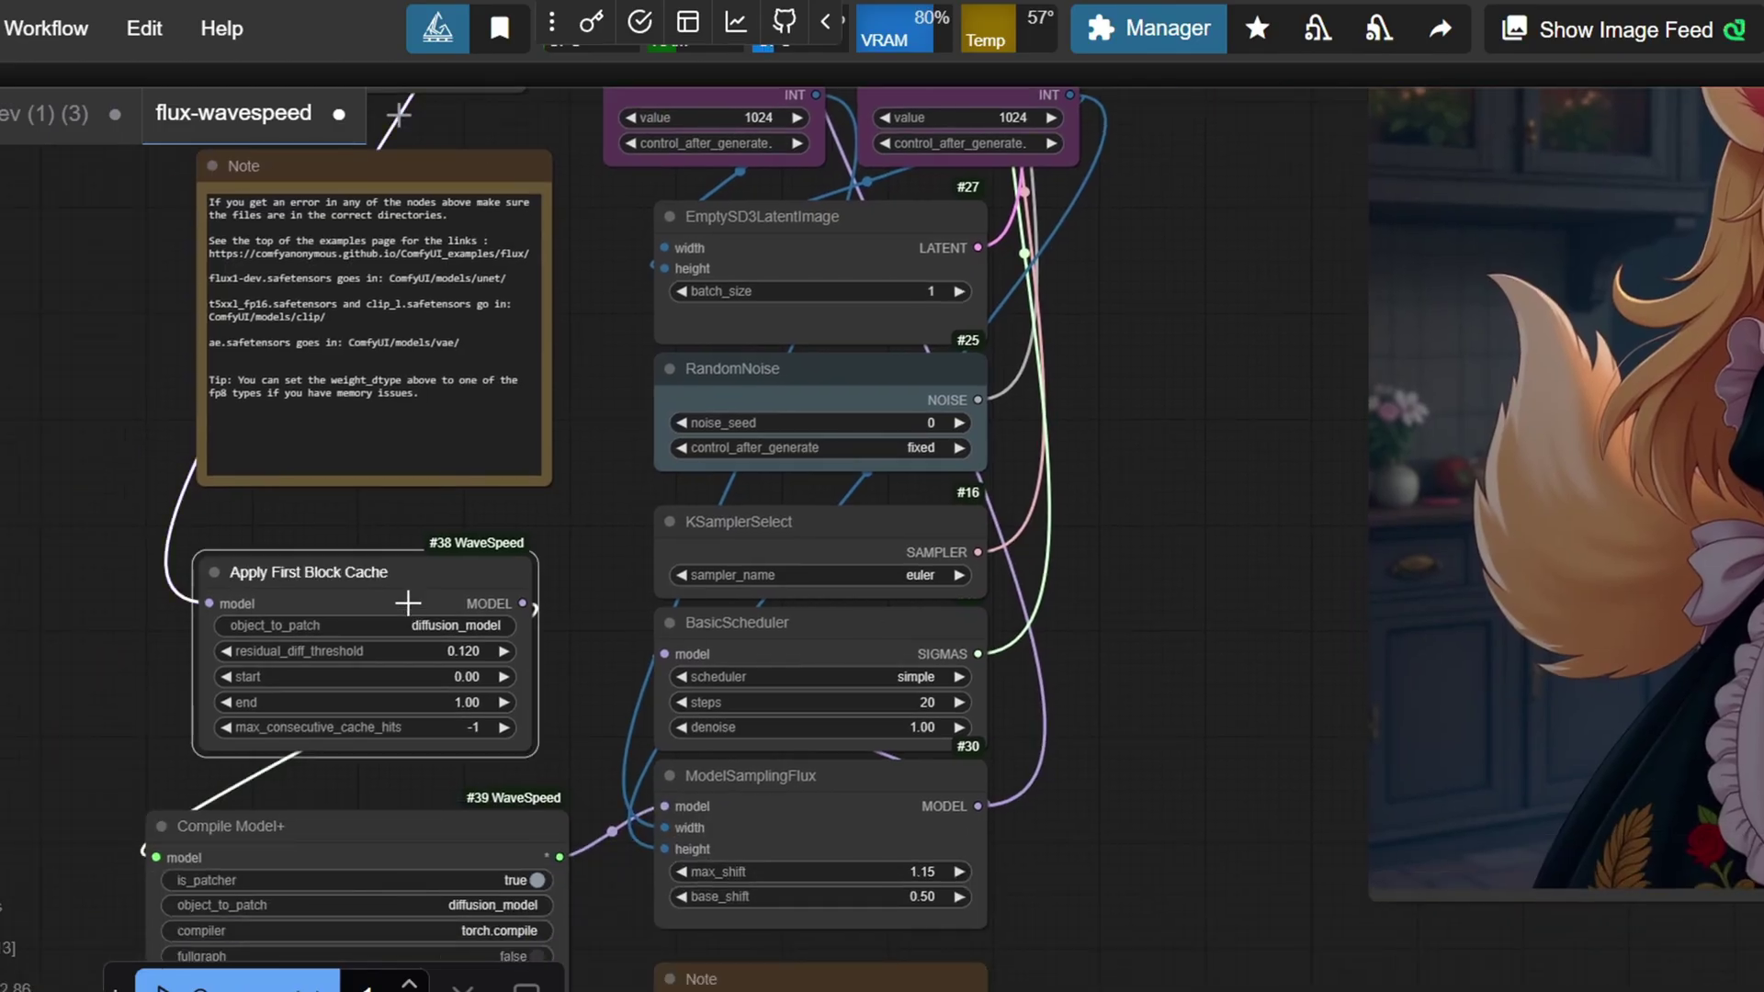
- Check the Compile Model+ compiler and object_to_patch values without changing them
{"action": "scroll", "coordinate": [408, 602], "scroll_direction": "down", "scroll_amount": 2}
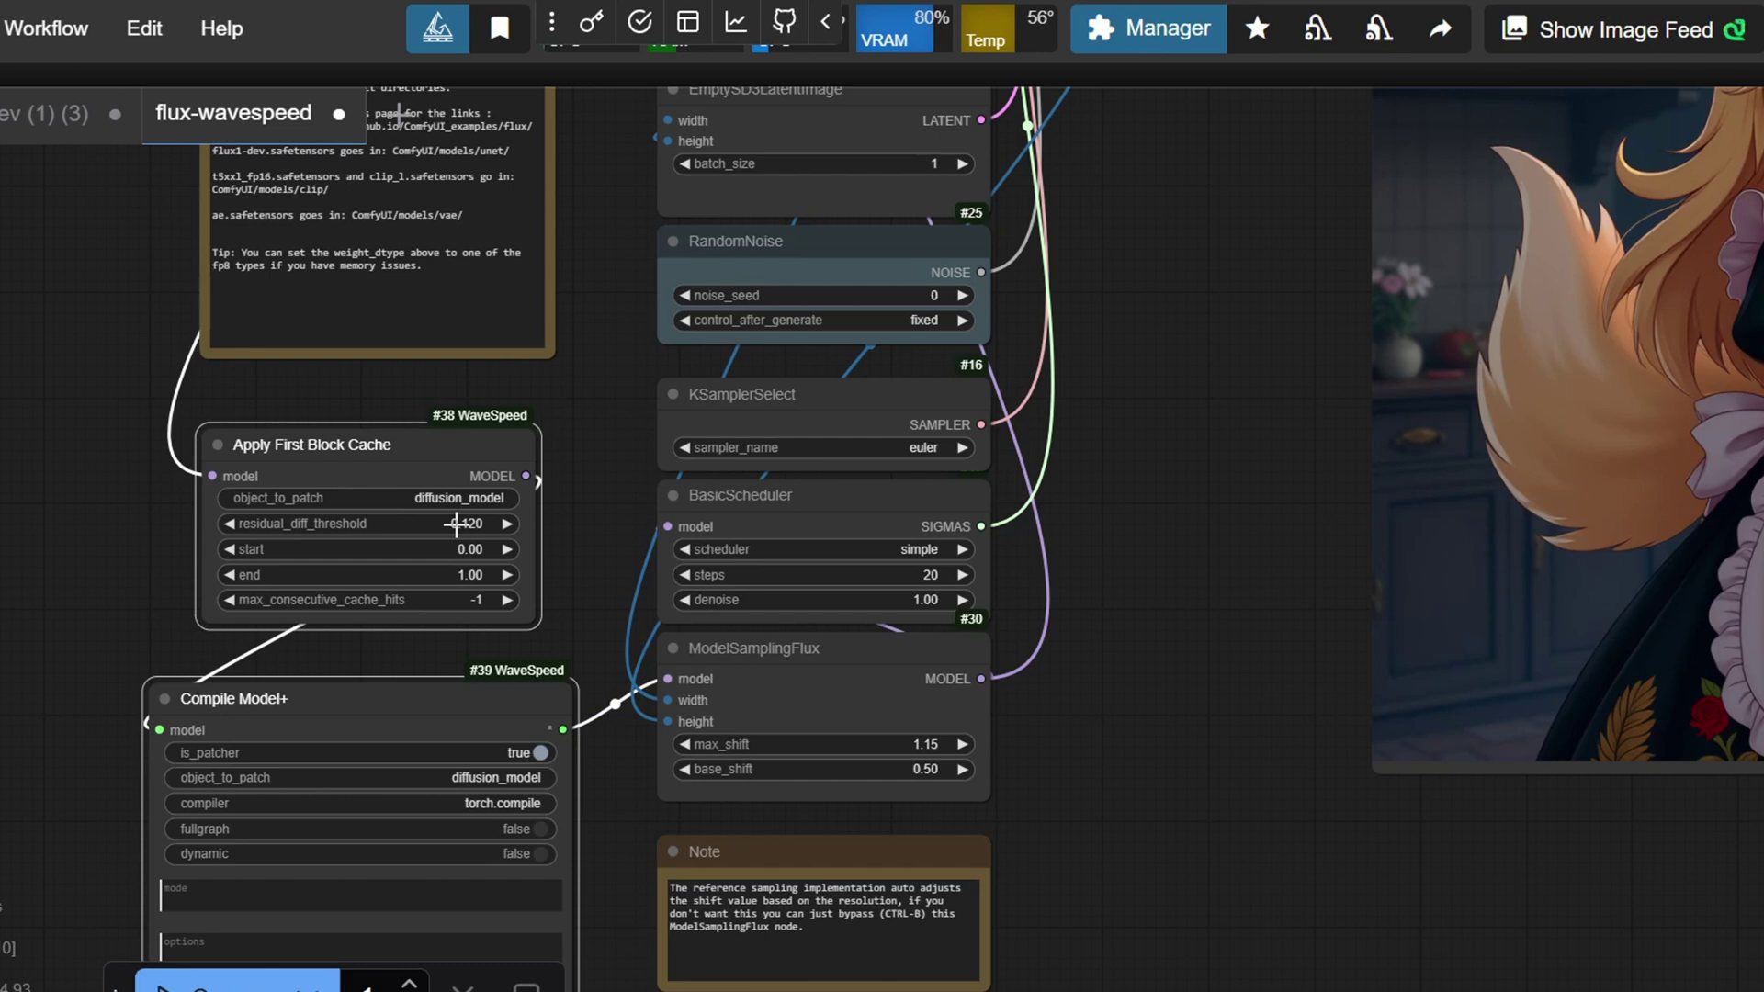
{"action": "mouse_move", "coordinate": [468, 523]}
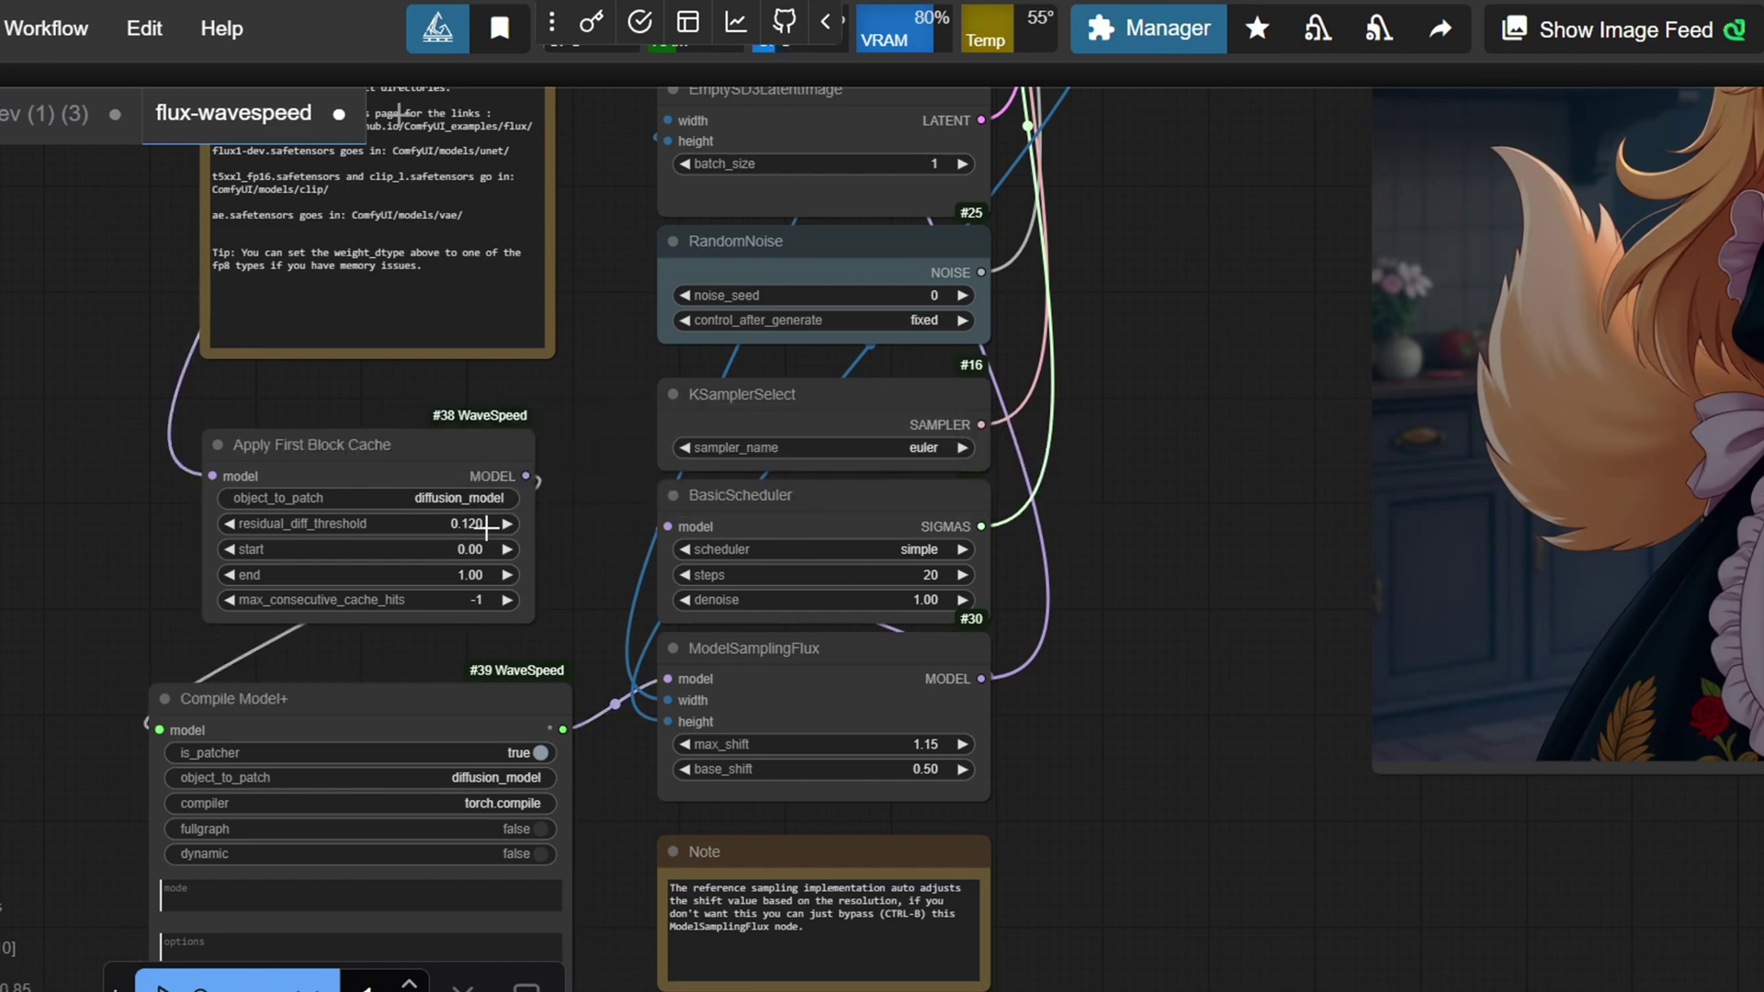
{"action": "scroll", "coordinate": [592, 665], "scroll_direction": "down", "scroll_amount": 1}
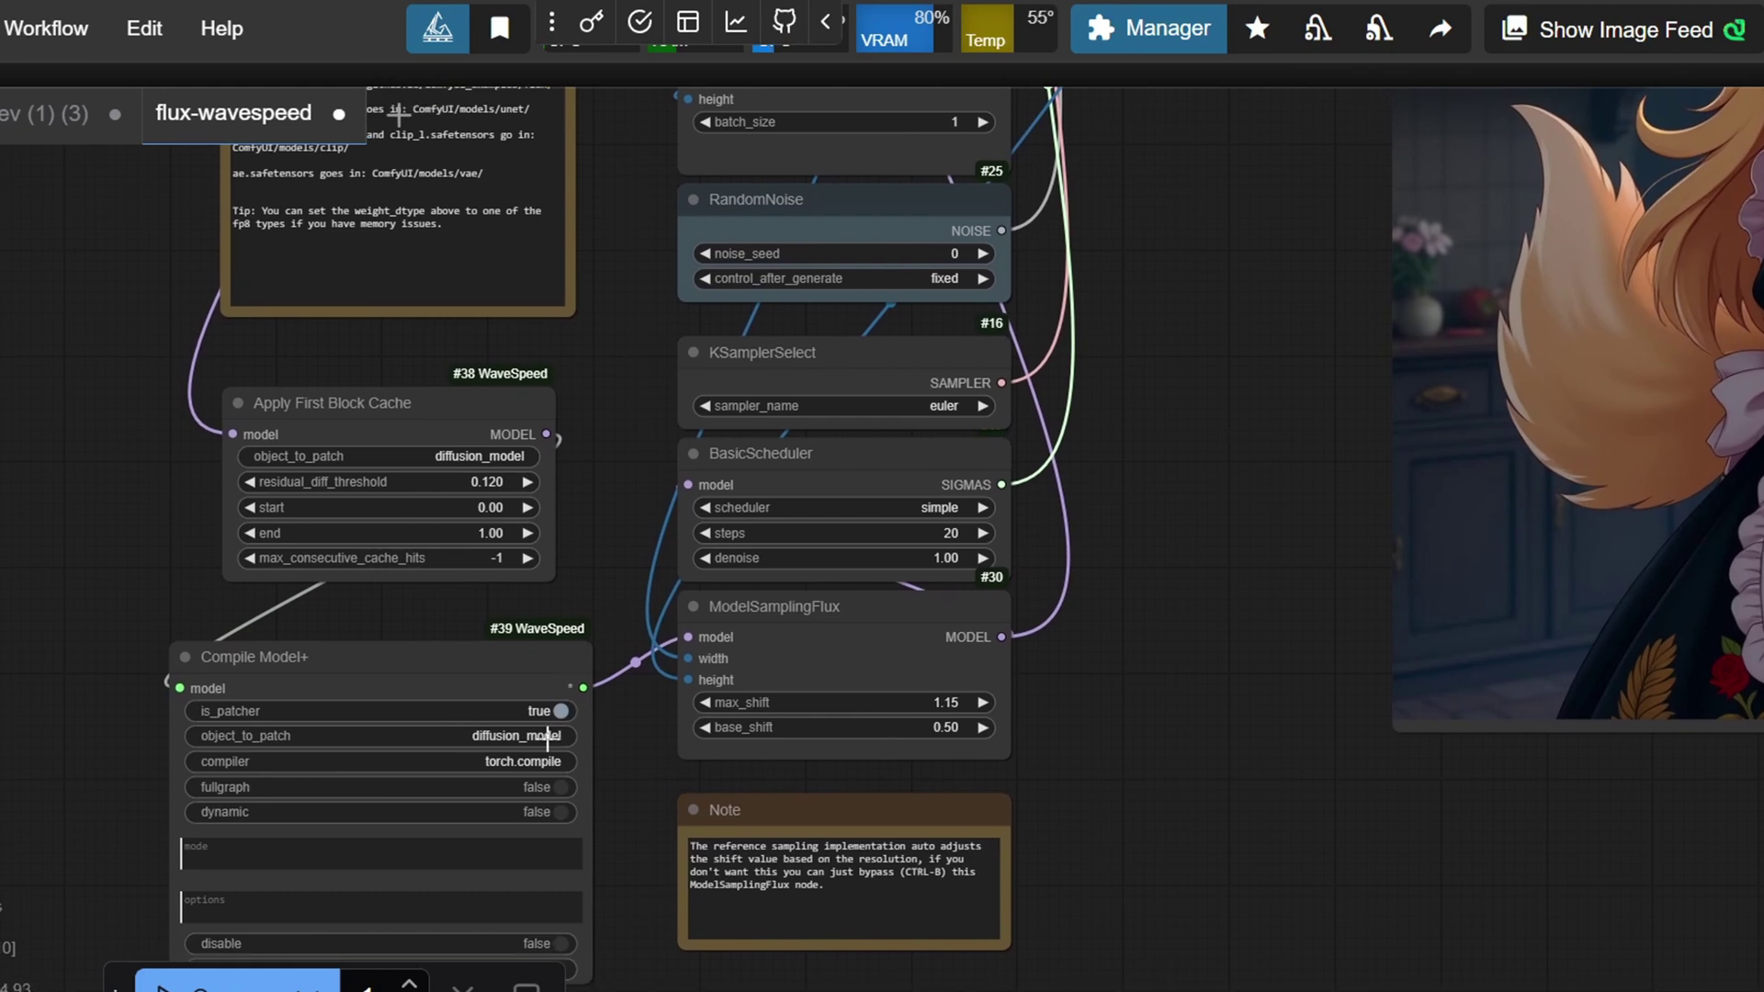
{"action": "left_click", "coordinate": [527, 764]}
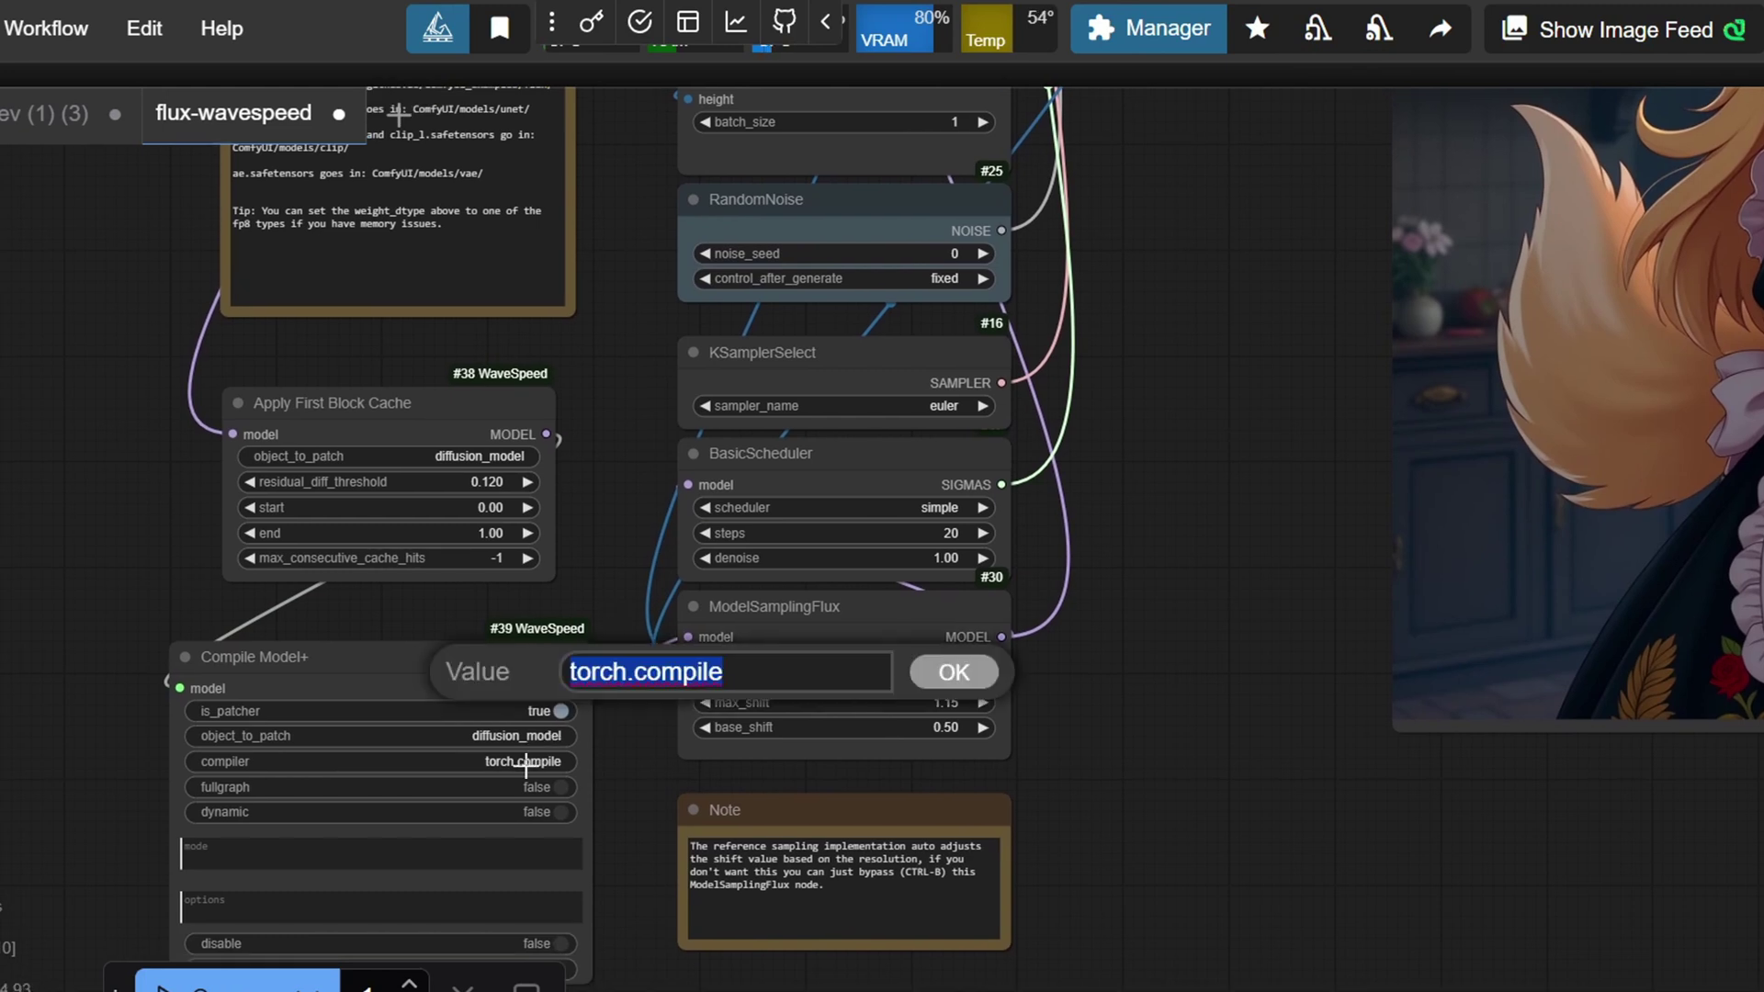
{"action": "left_click", "coordinate": [458, 744]}
{"action": "key", "text": "Escape"}
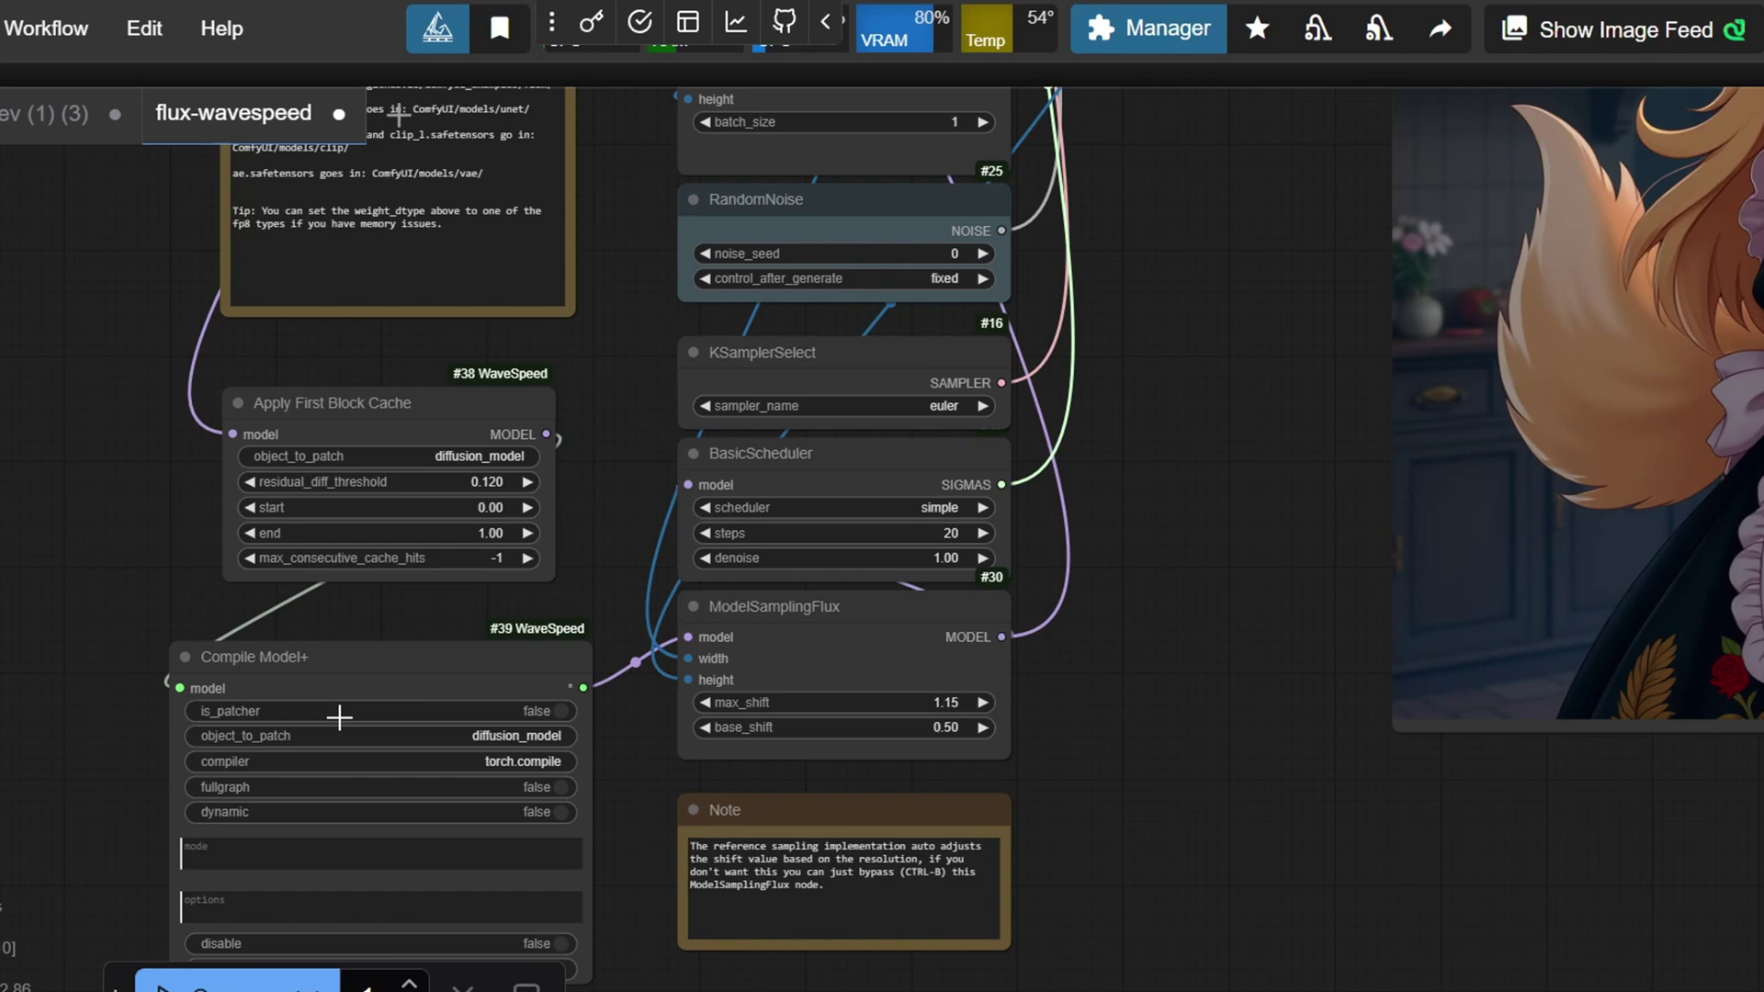
- Pan the graph to review the latent image, Apply First Block Cache, Save Image and loader nodes
{"action": "left_click_drag", "start_coordinate": [1043, 681], "coordinate": [1048, 786]}
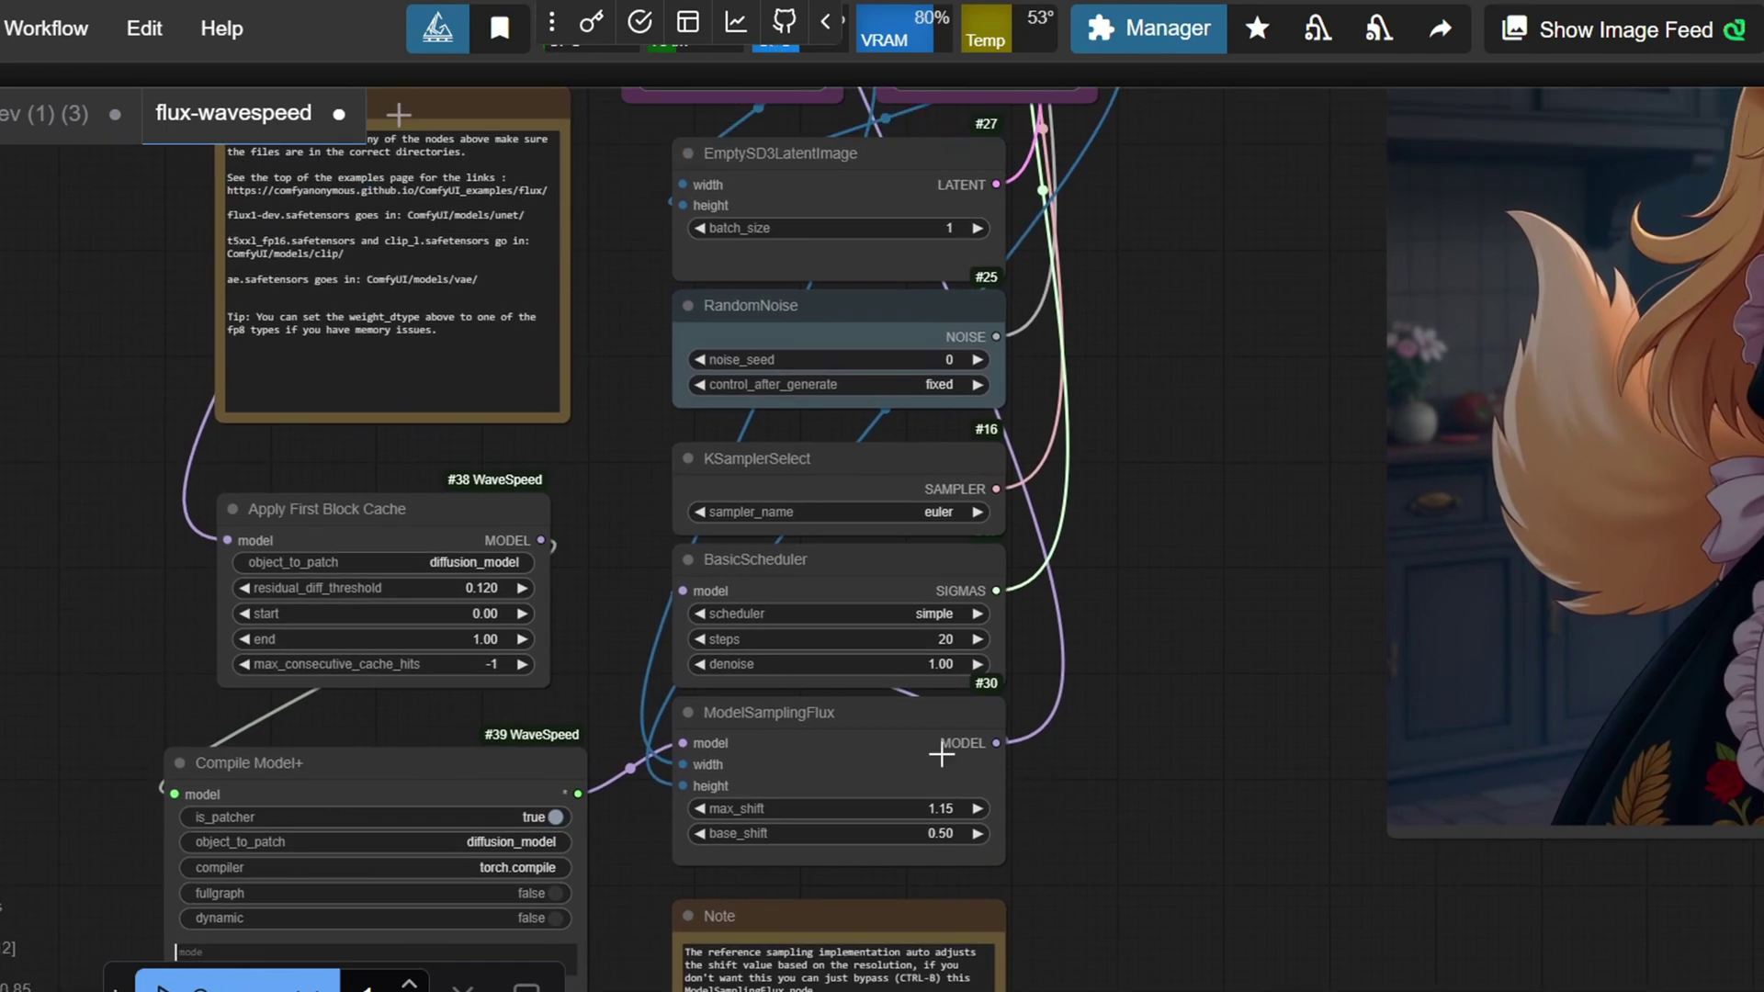
{"action": "left_click", "coordinate": [453, 515]}
{"action": "scroll", "coordinate": [453, 515], "scroll_direction": "down", "scroll_amount": 3}
{"action": "left_click_drag", "start_coordinate": [942, 323], "coordinate": [542, 754]}
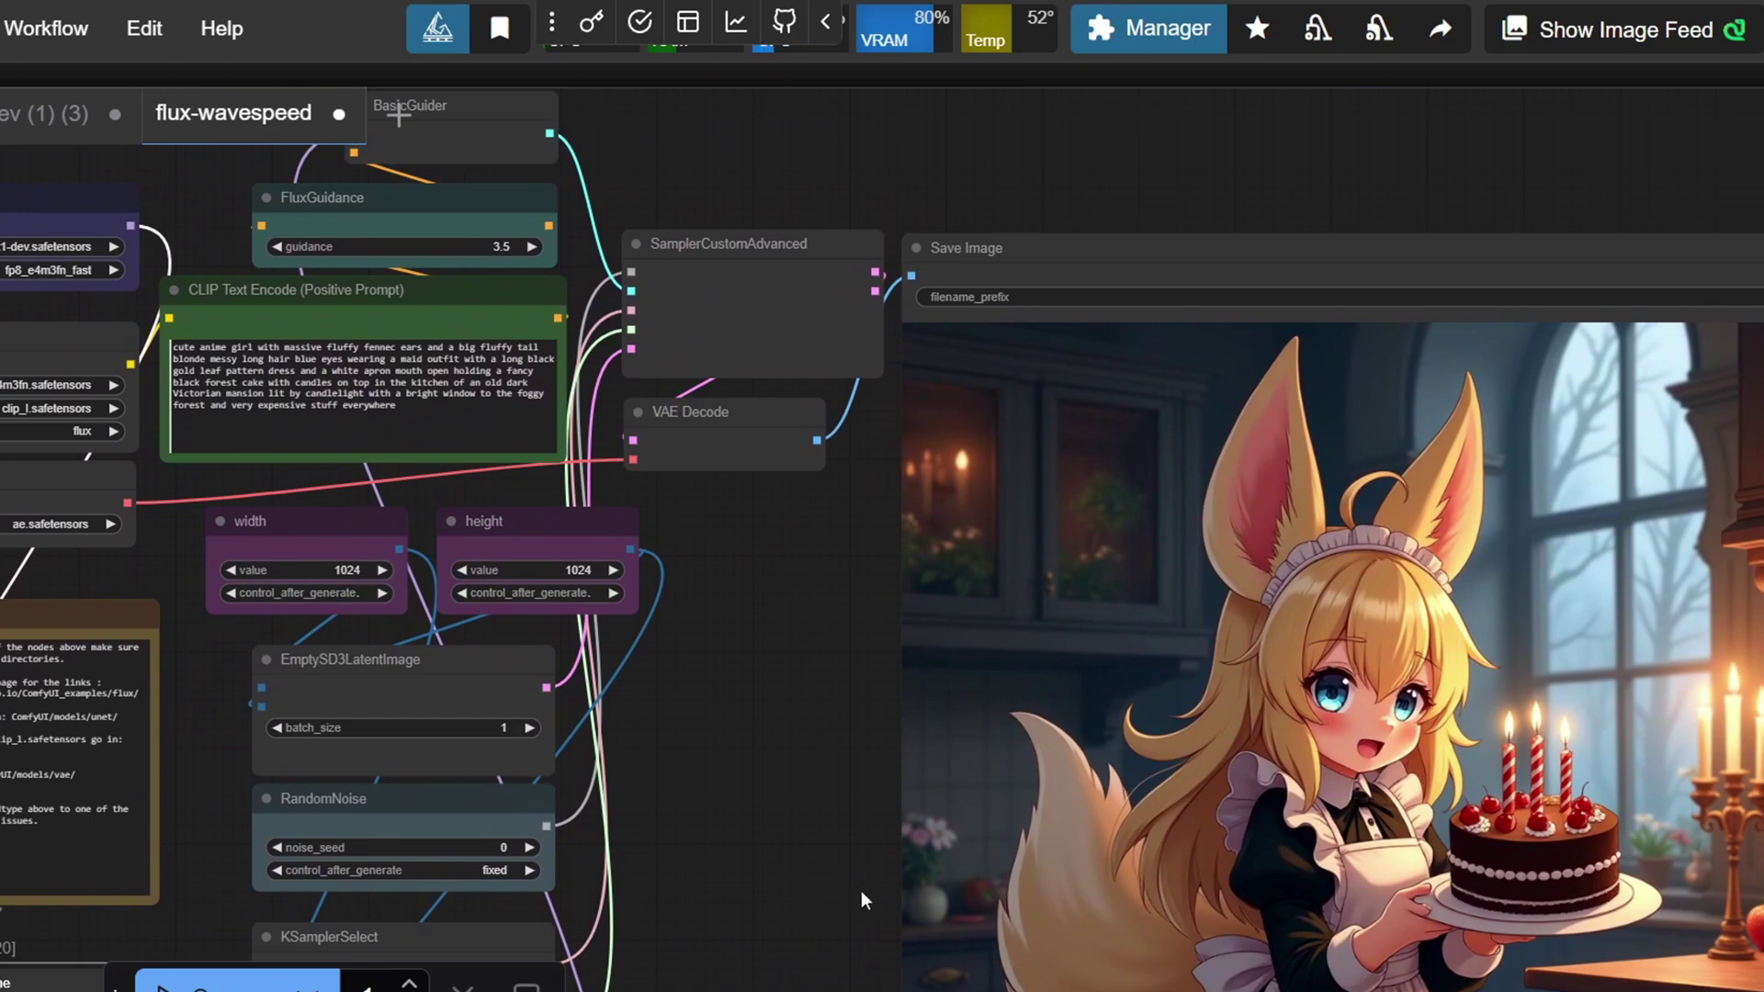
{"action": "left_click_drag", "start_coordinate": [439, 796], "coordinate": [592, 826]}
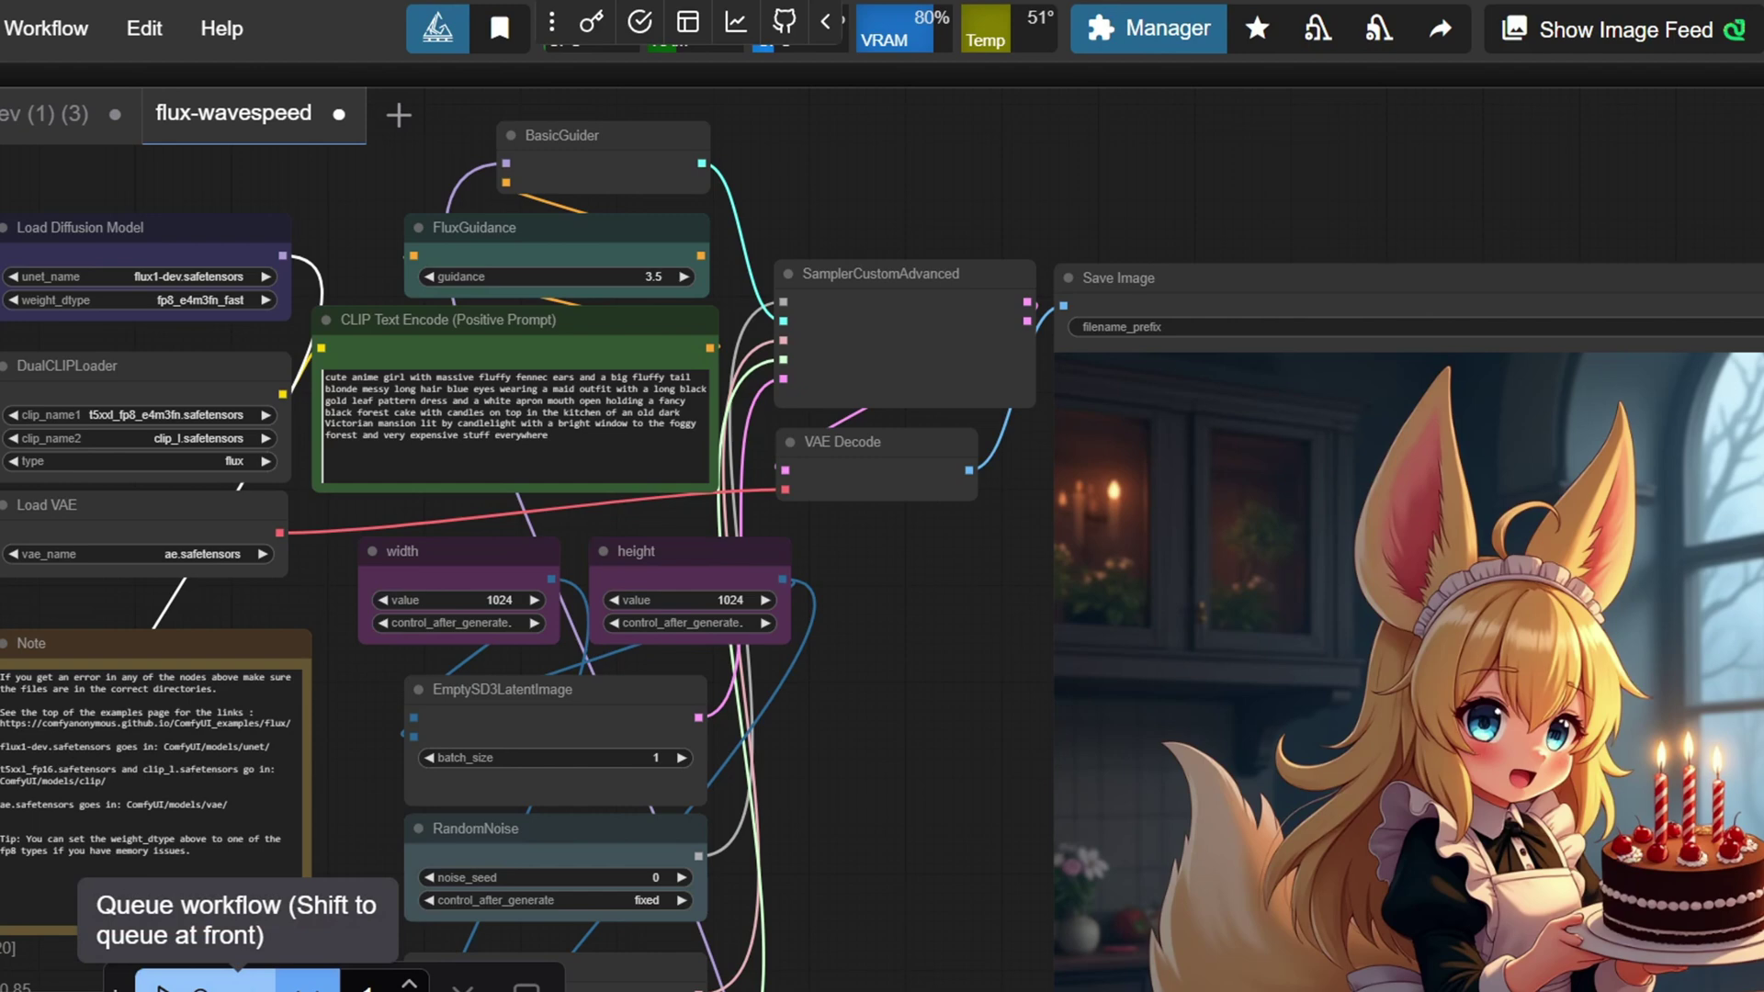
- Run the workflow, clear the validation error by setting unet_name to flux_dev.safetensors, and rerun
{"action": "left_click", "coordinate": [193, 982]}
{"action": "left_click", "coordinate": [826, 655]}
{"action": "left_click", "coordinate": [213, 277]}
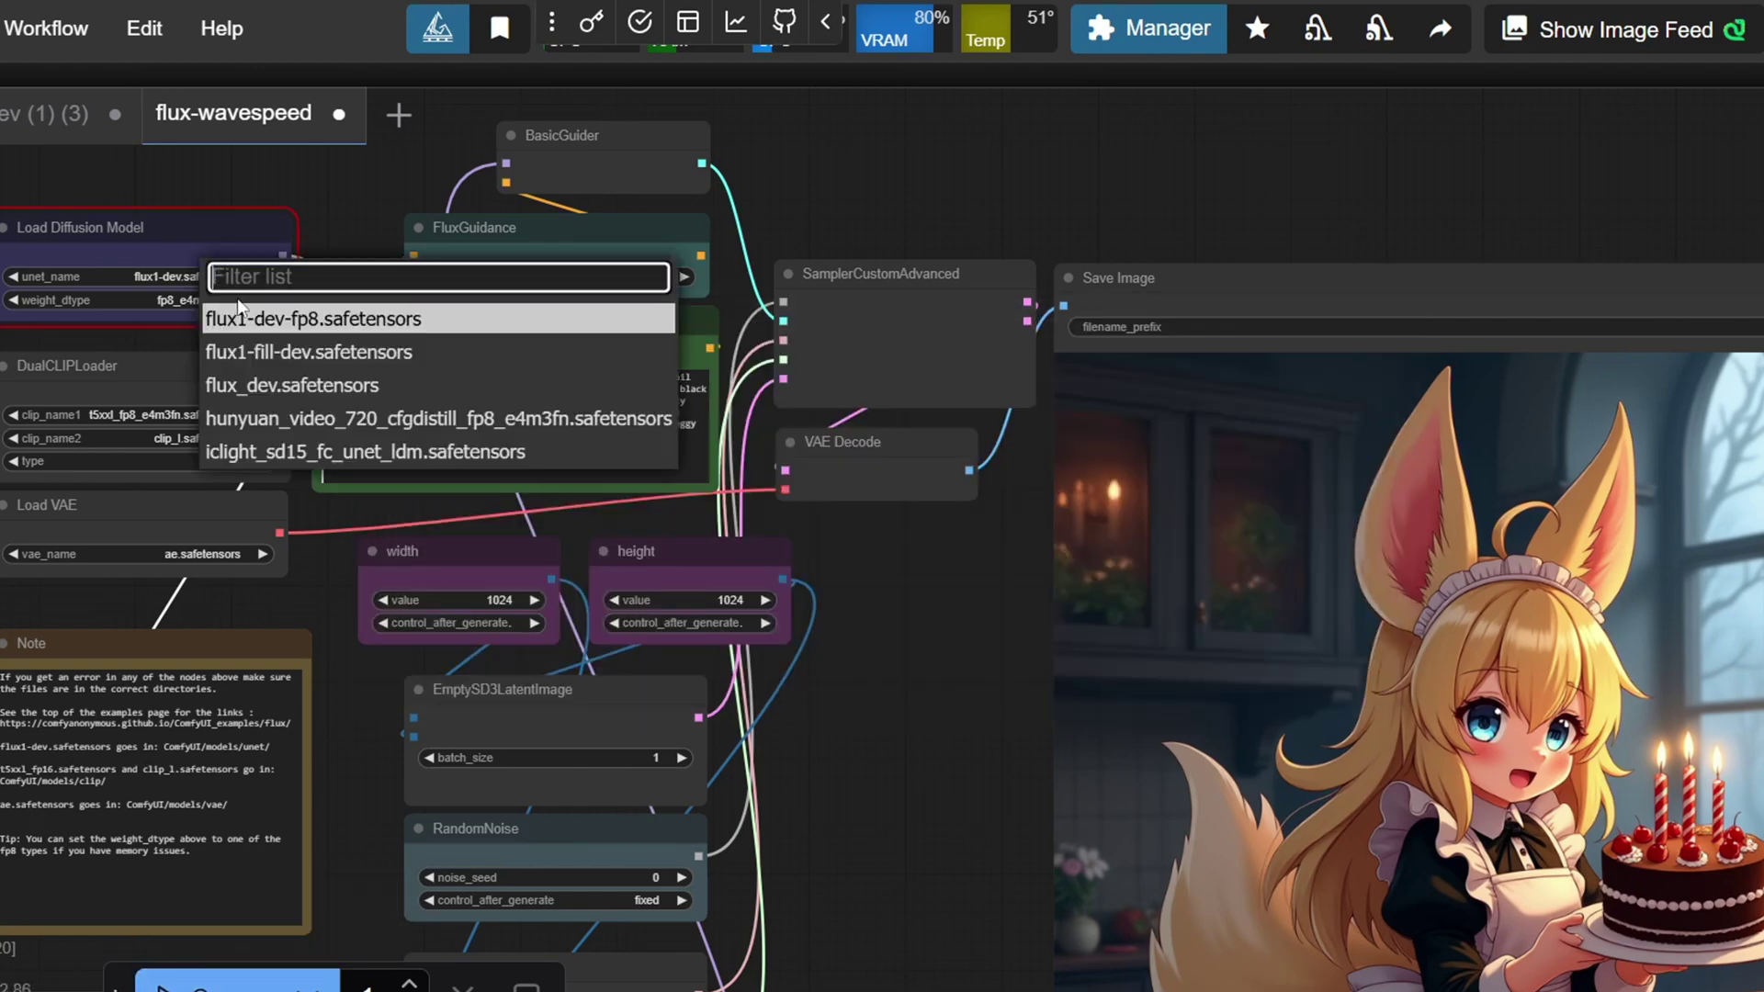
{"action": "left_click", "coordinate": [292, 385]}
{"action": "left_click", "coordinate": [241, 979]}
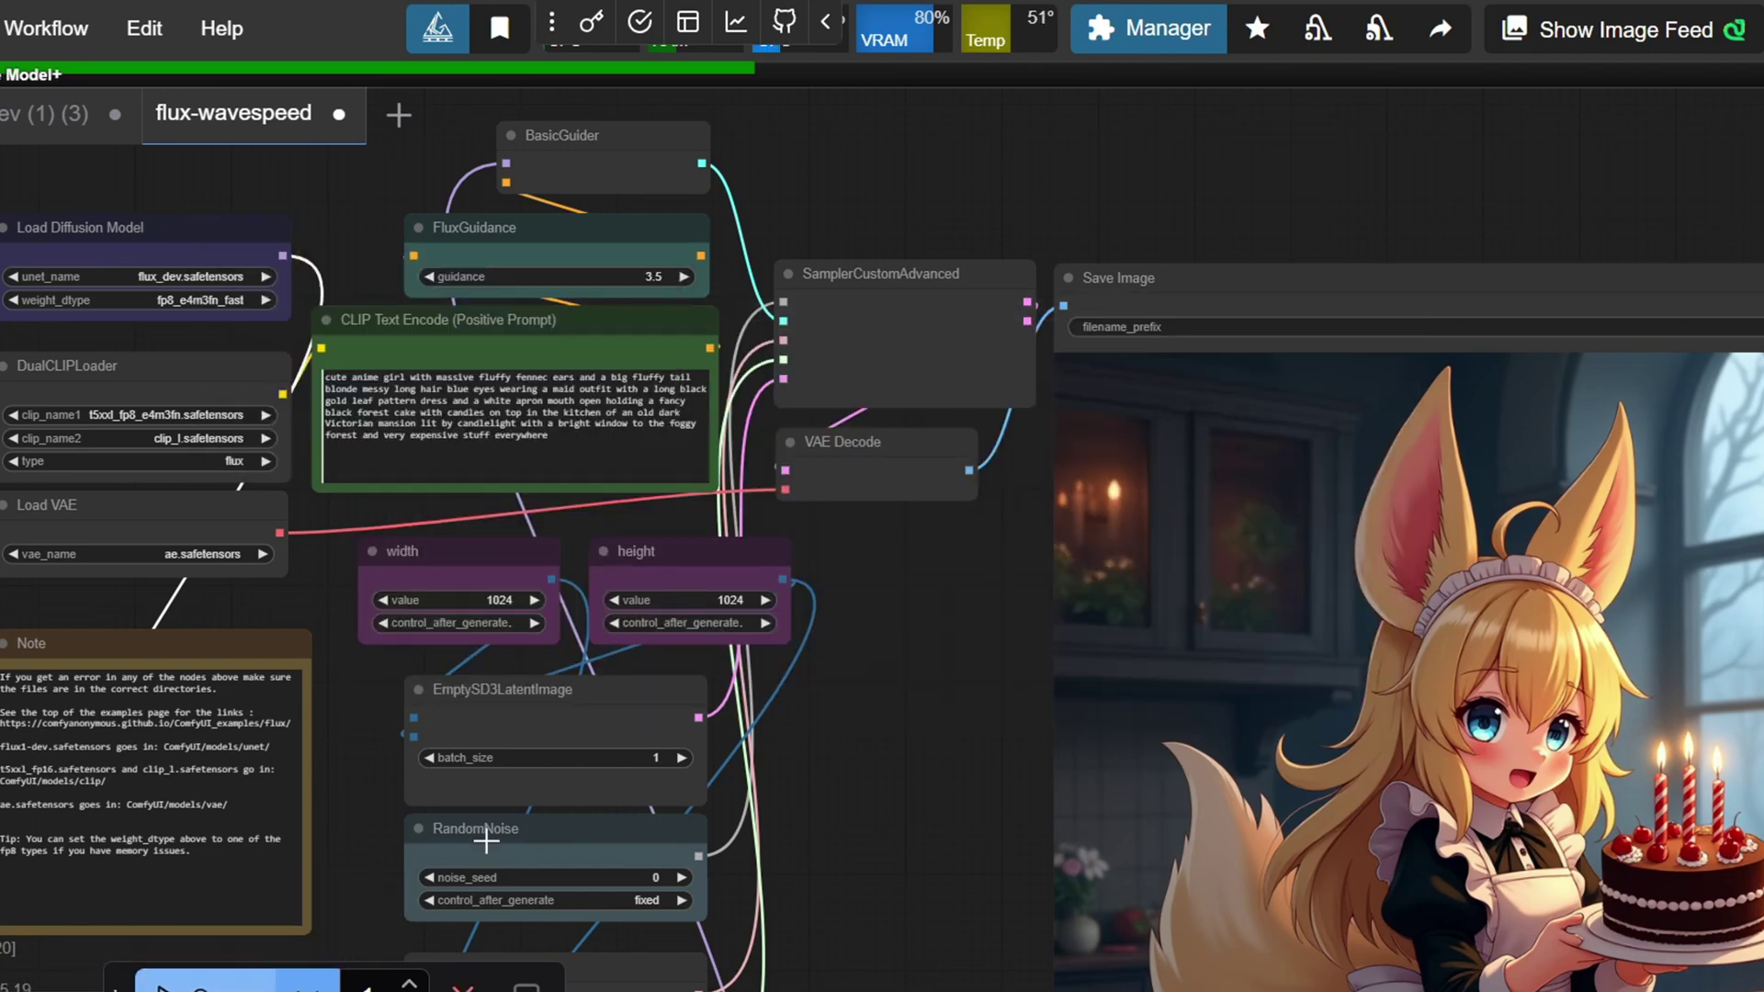
- Bring up the console log and scroll through the BackendCompilerFailed traceback
{"action": "key", "text": "alt+Tab"}
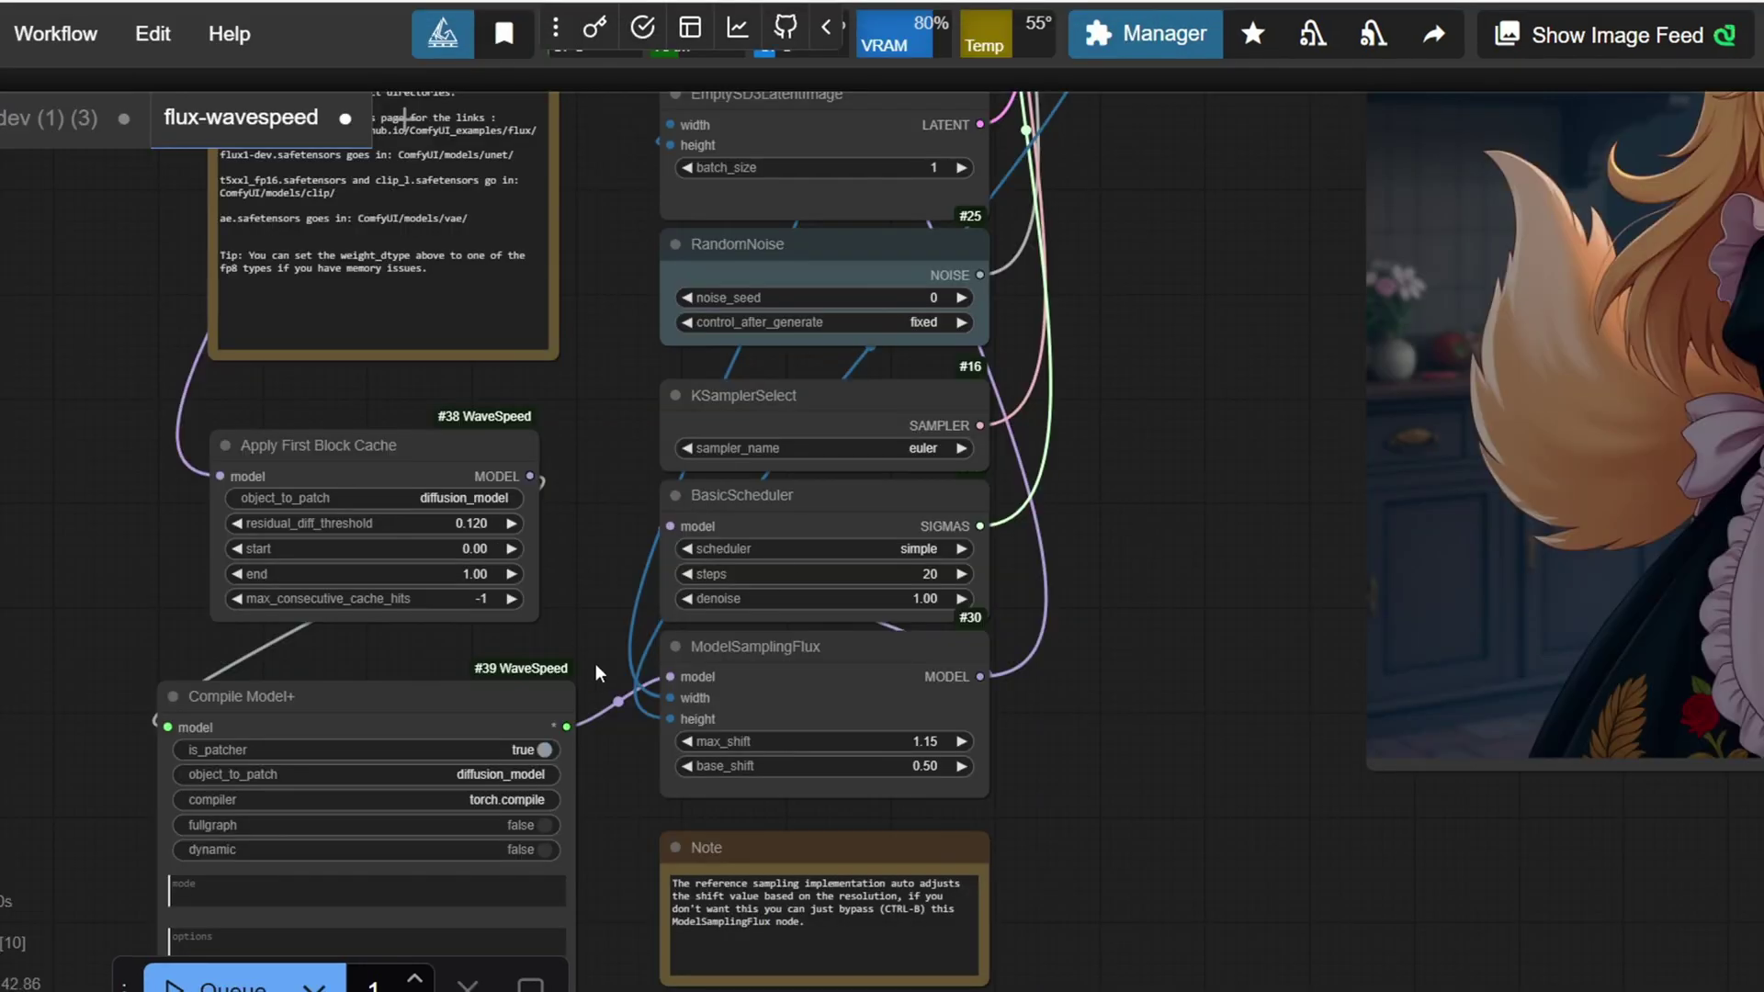
{"action": "scroll", "coordinate": [596, 663], "scroll_direction": "down", "scroll_amount": 1}
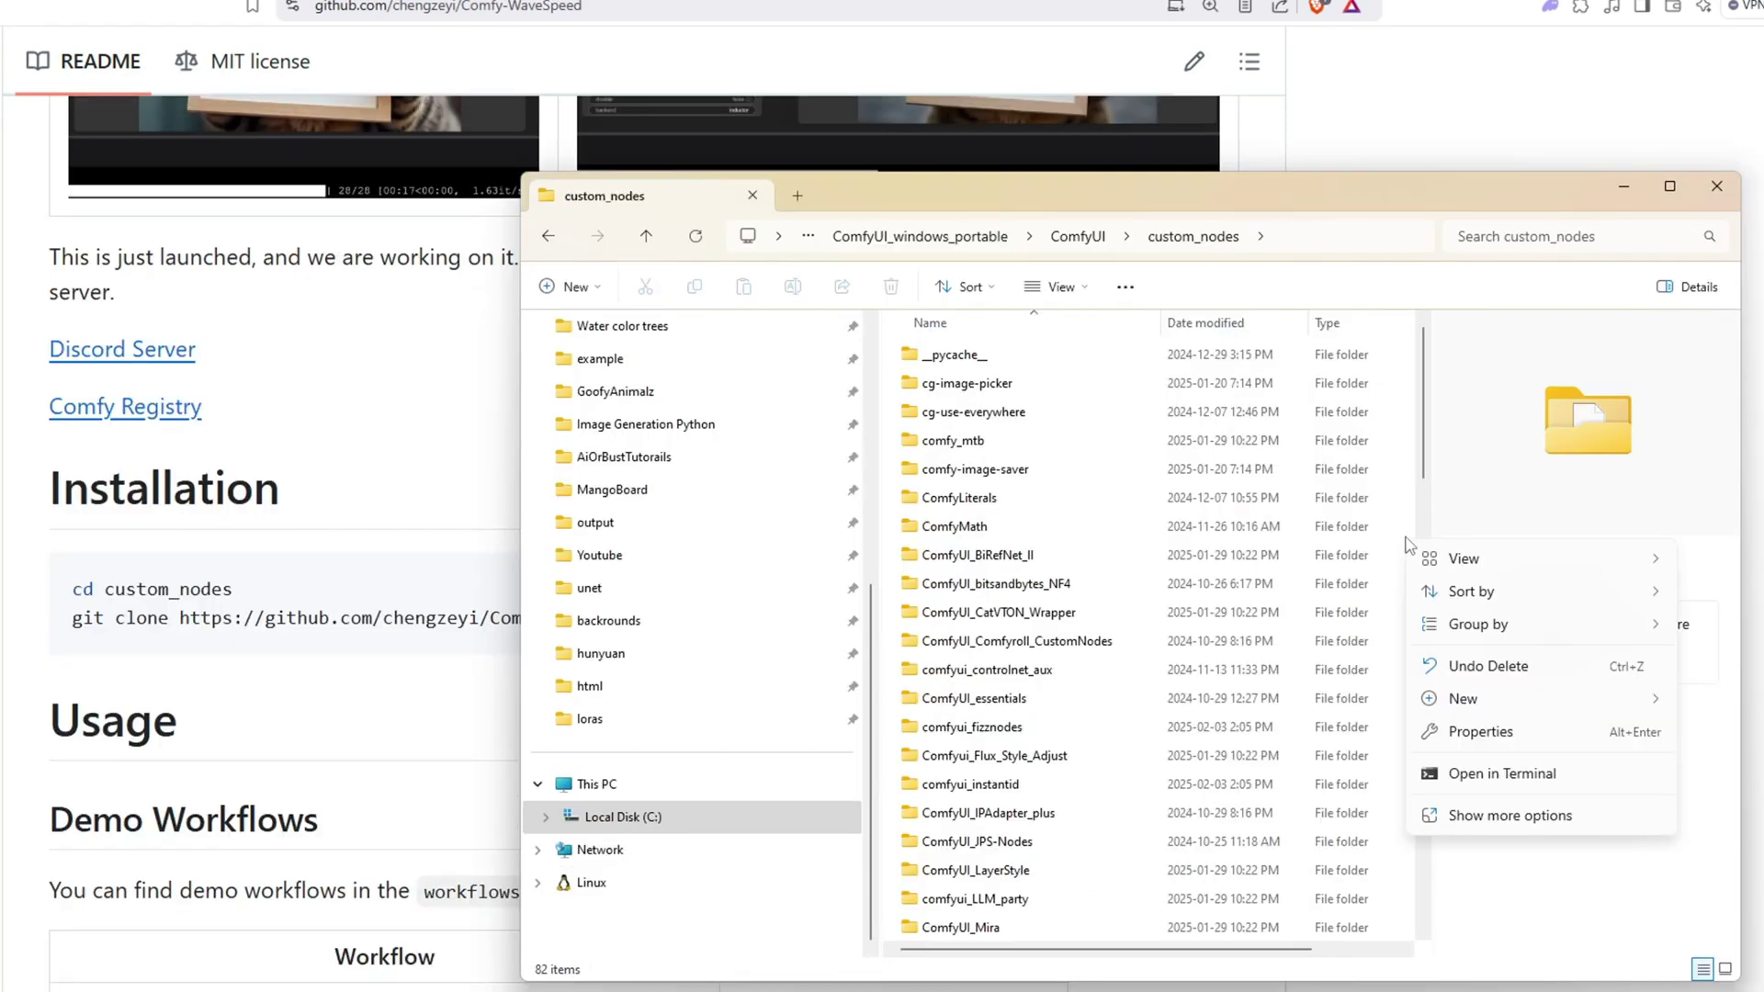
- Open PowerShell in custom_nodes and paste the README's Comfy-WaveSpeed git clone command at the prompt
{"action": "left_click", "coordinate": [1492, 777]}
{"action": "left_click_drag", "start_coordinate": [669, 18], "coordinate": [1290, 204]}
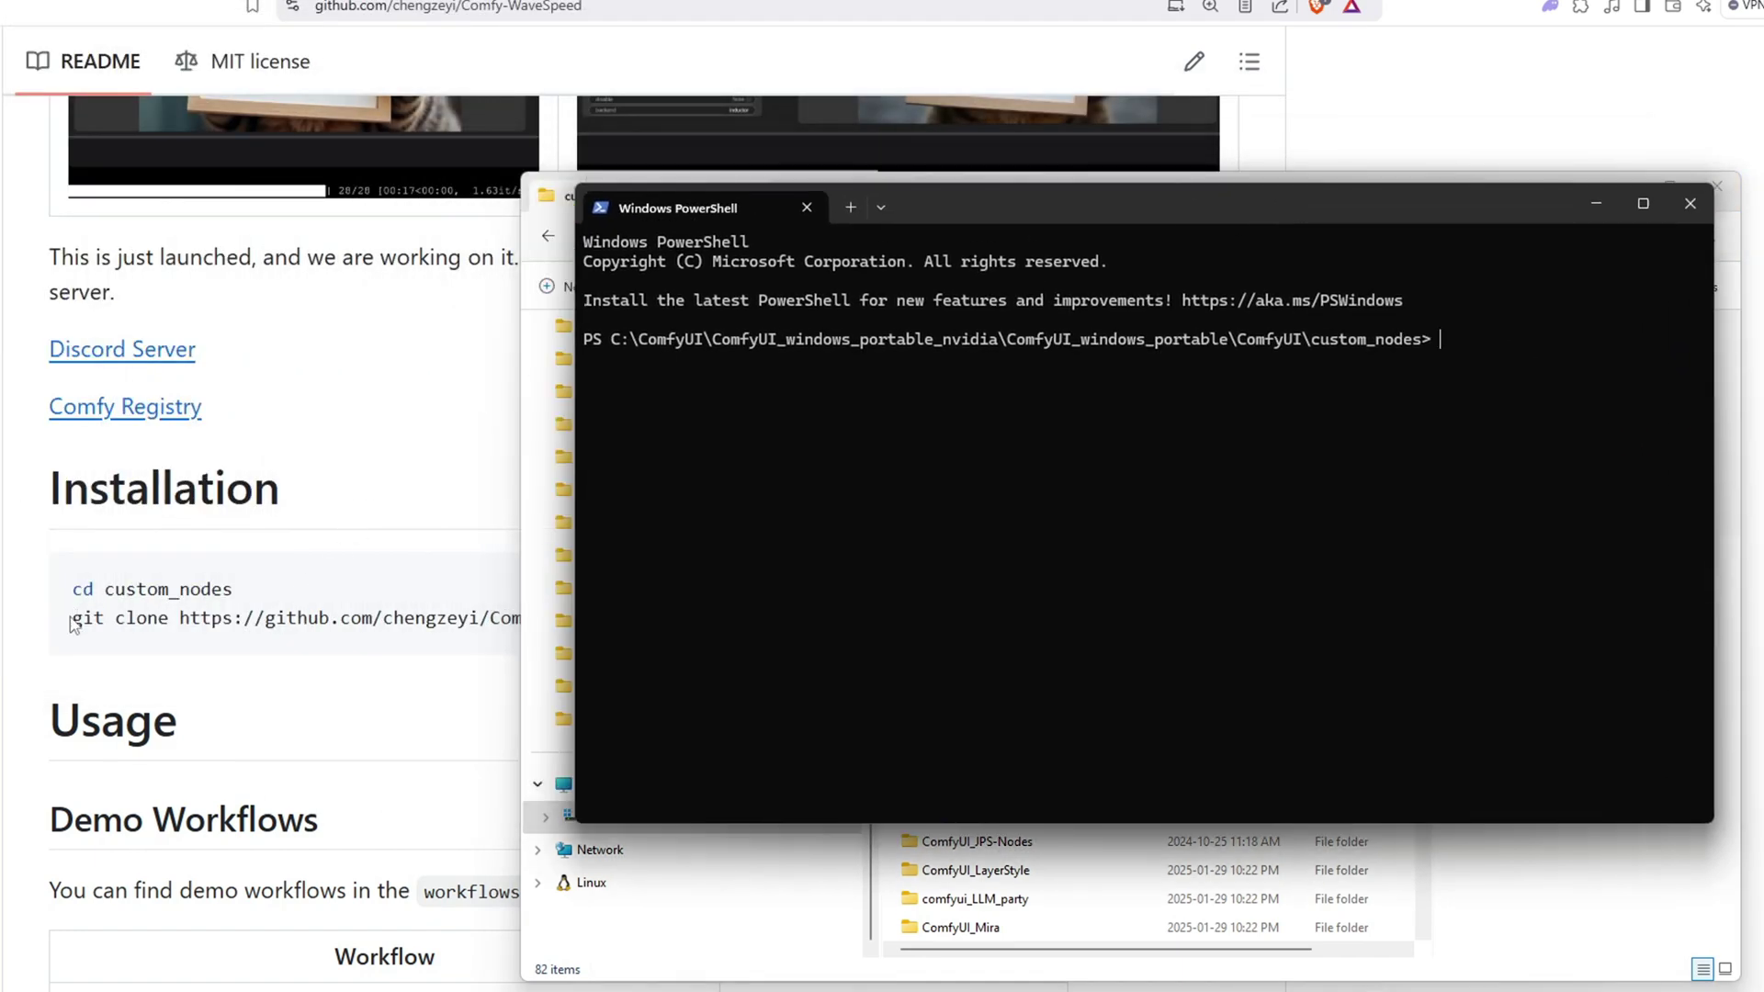
{"action": "left_click_drag", "start_coordinate": [74, 617], "coordinate": [696, 632]}
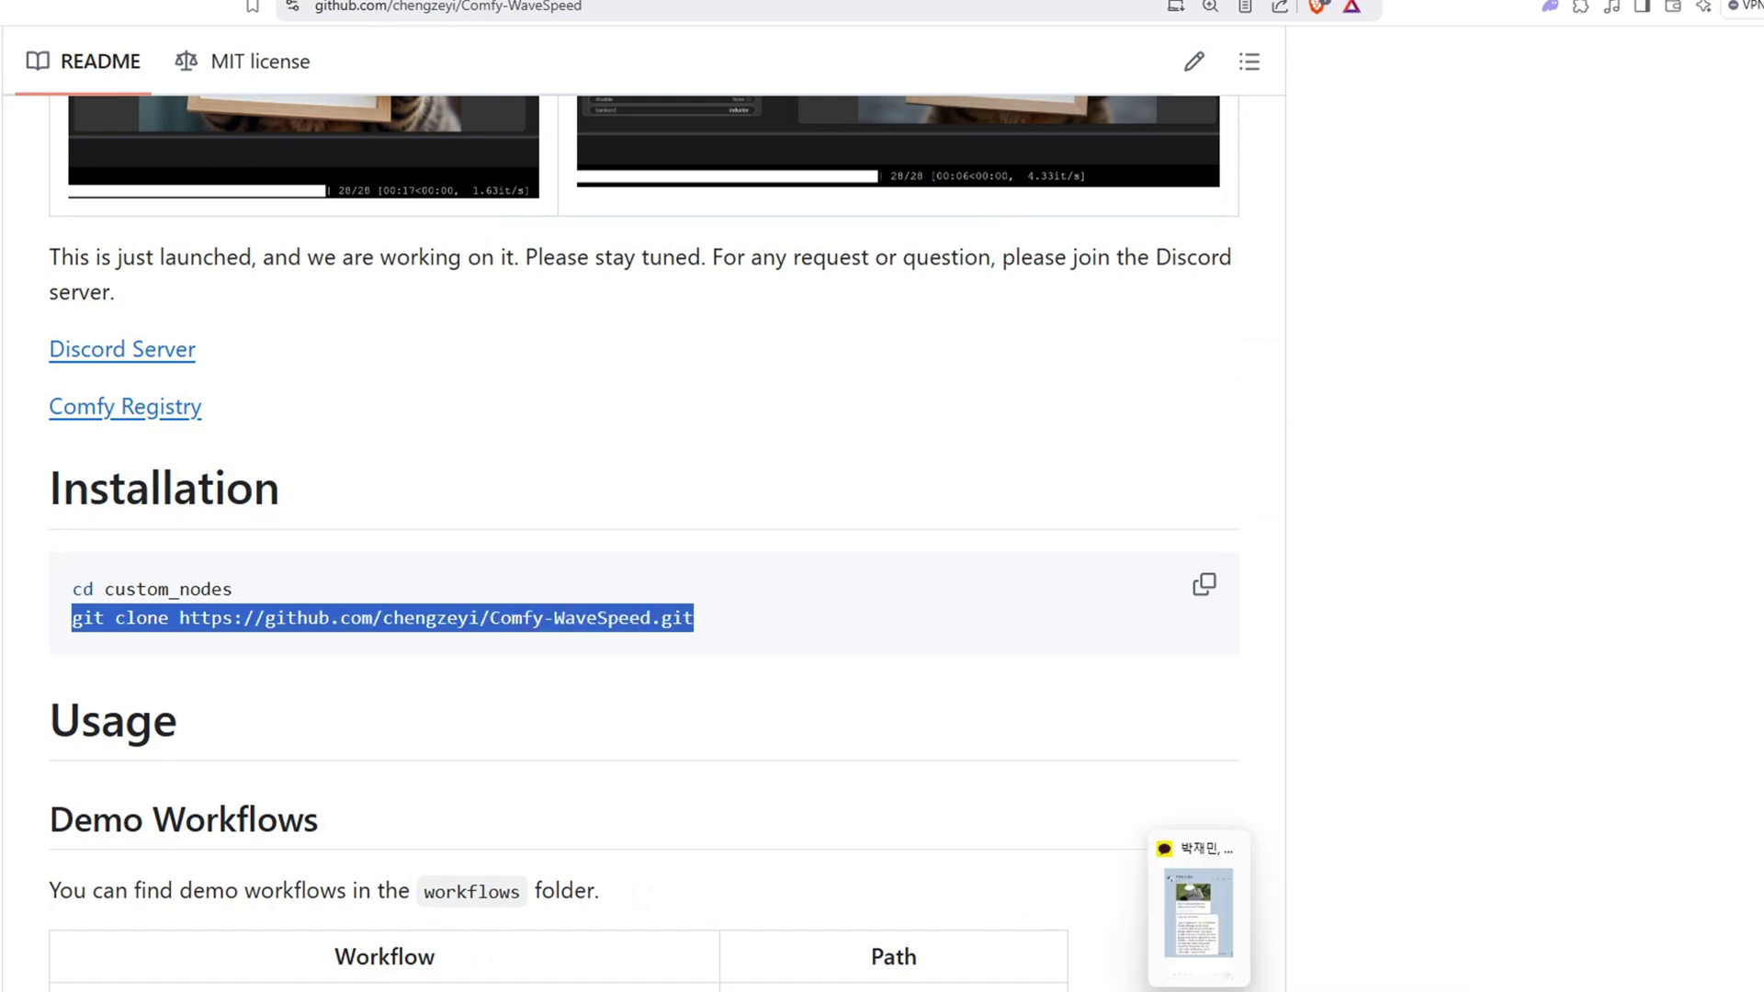
{"action": "left_click", "coordinate": [1286, 990]}
{"action": "left_click", "coordinate": [1297, 962]}
{"action": "type", "text": "git clone https://github.com/chengzeyi/Comfy-WaveSpeed.git"}
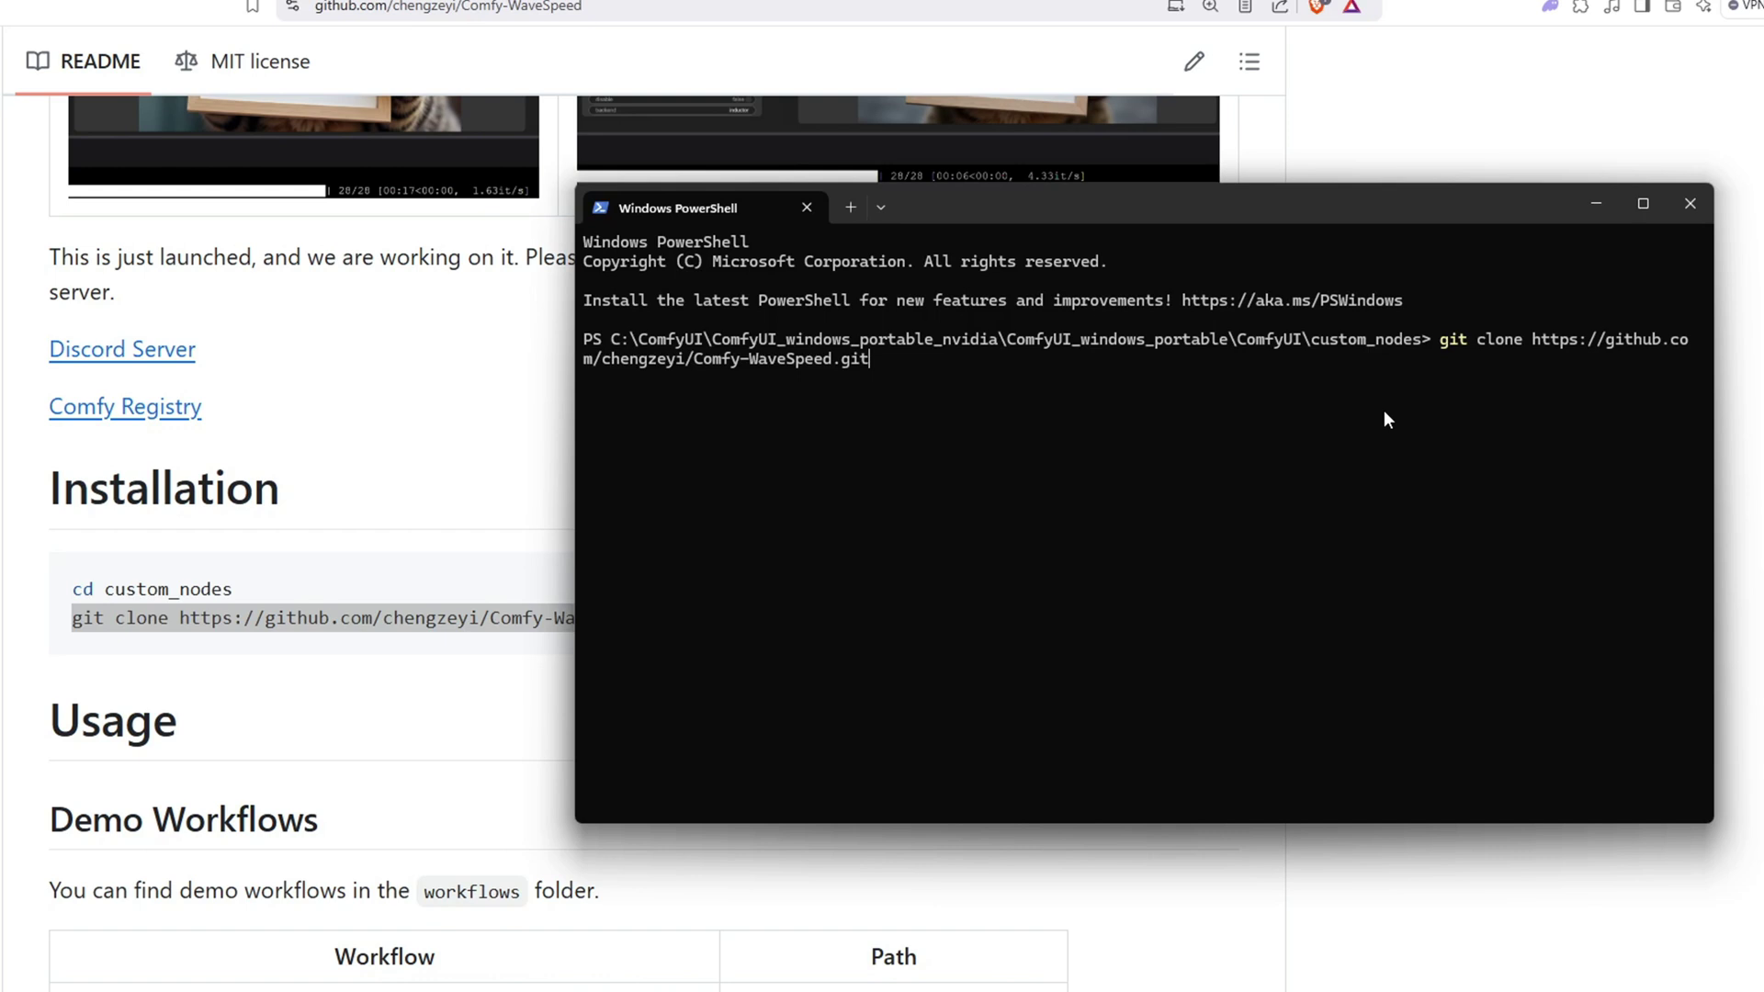
{"action": "left_click_drag", "start_coordinate": [867, 362], "coordinate": [1414, 338]}
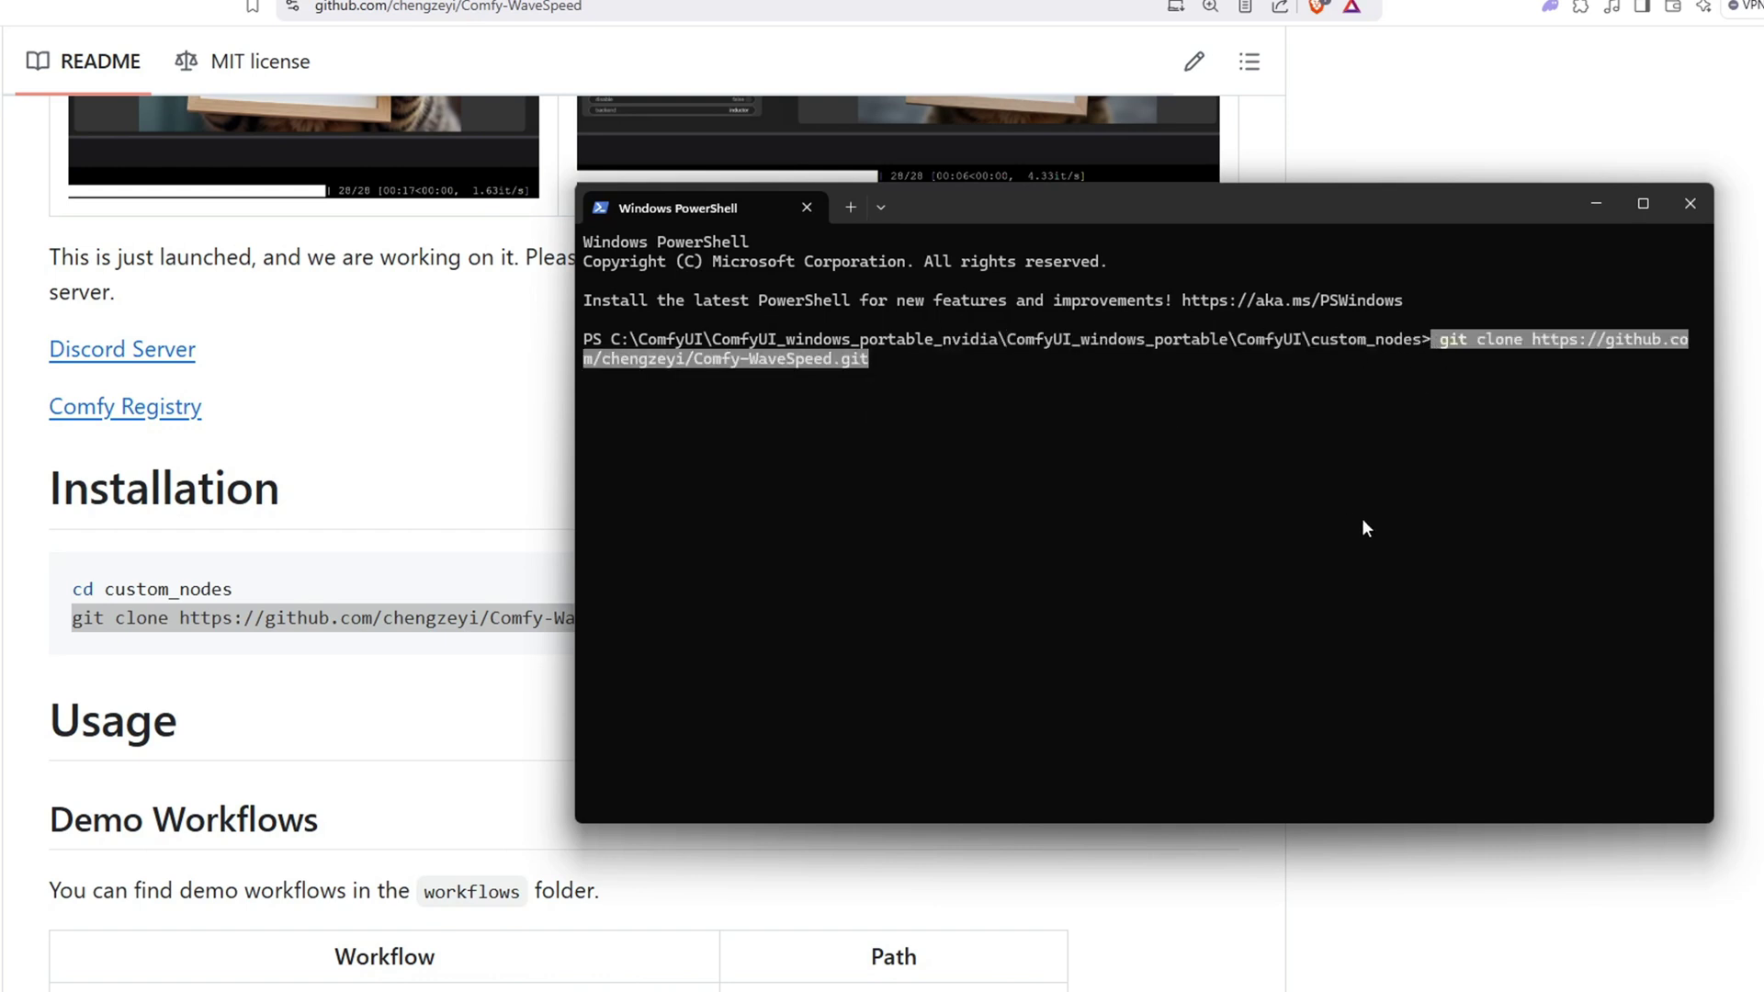
- Open the workflows/flux.json demo workflow linked in the README and scroll through it
{"action": "left_click_drag", "start_coordinate": [68, 396], "coordinate": [580, 420]}
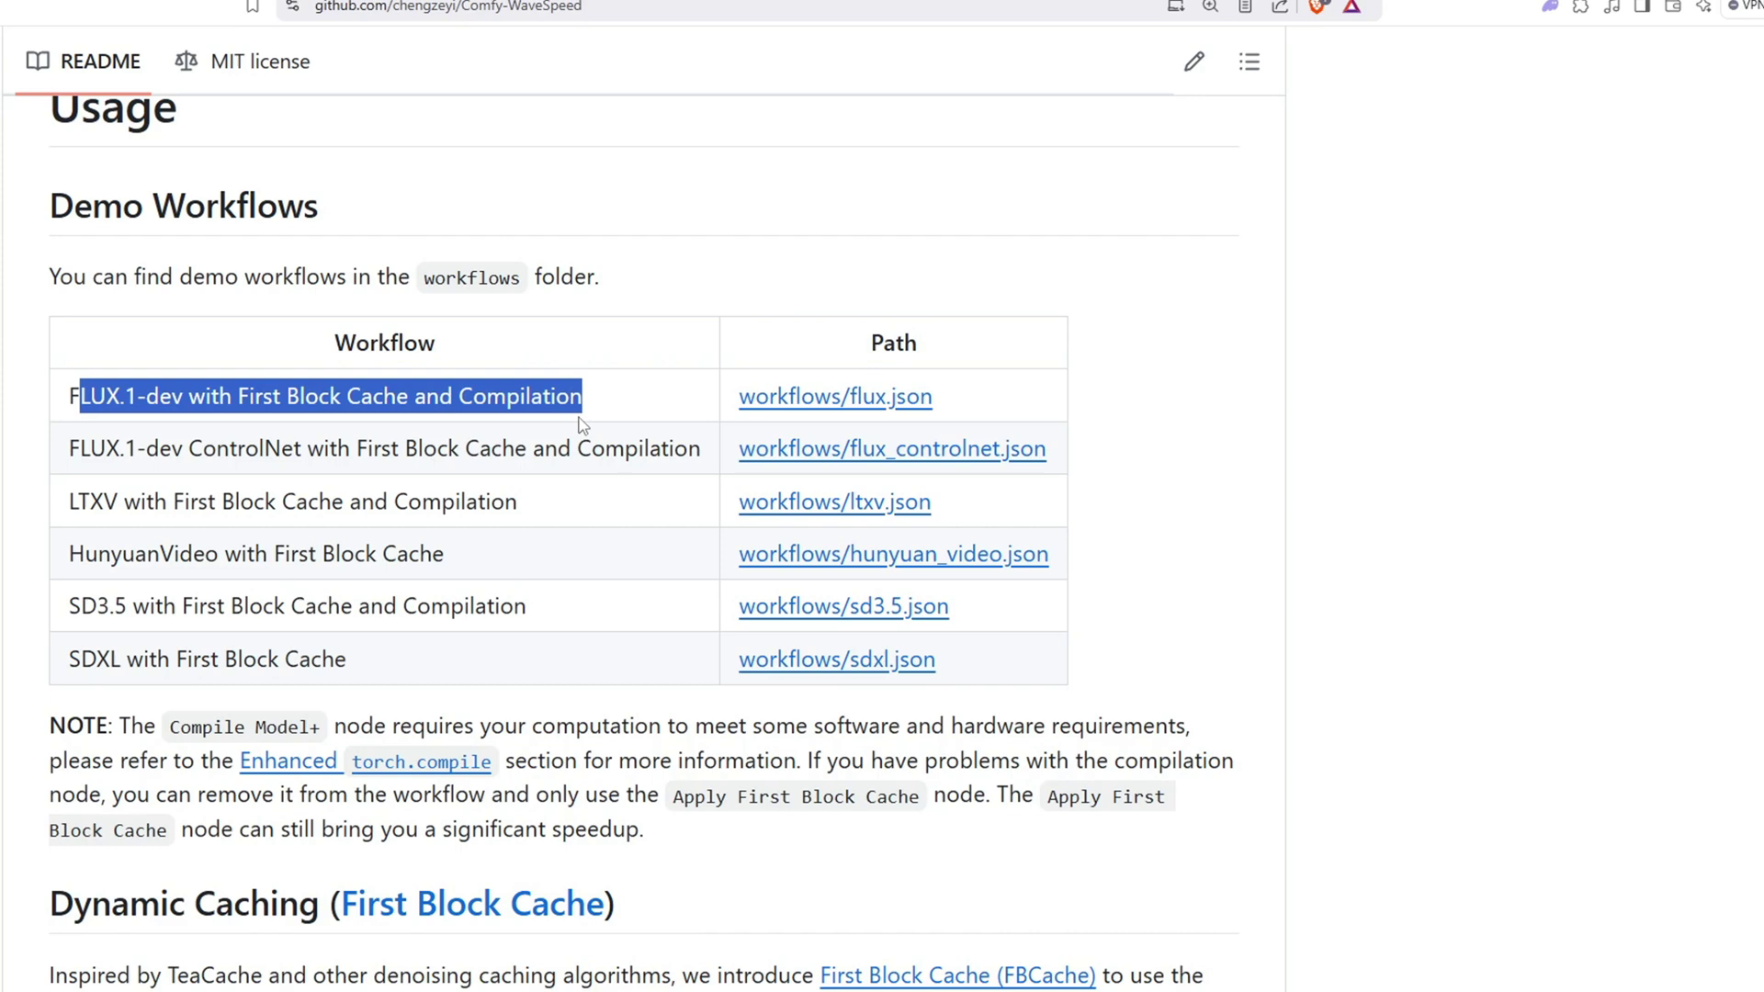
{"action": "left_click", "coordinate": [604, 423]}
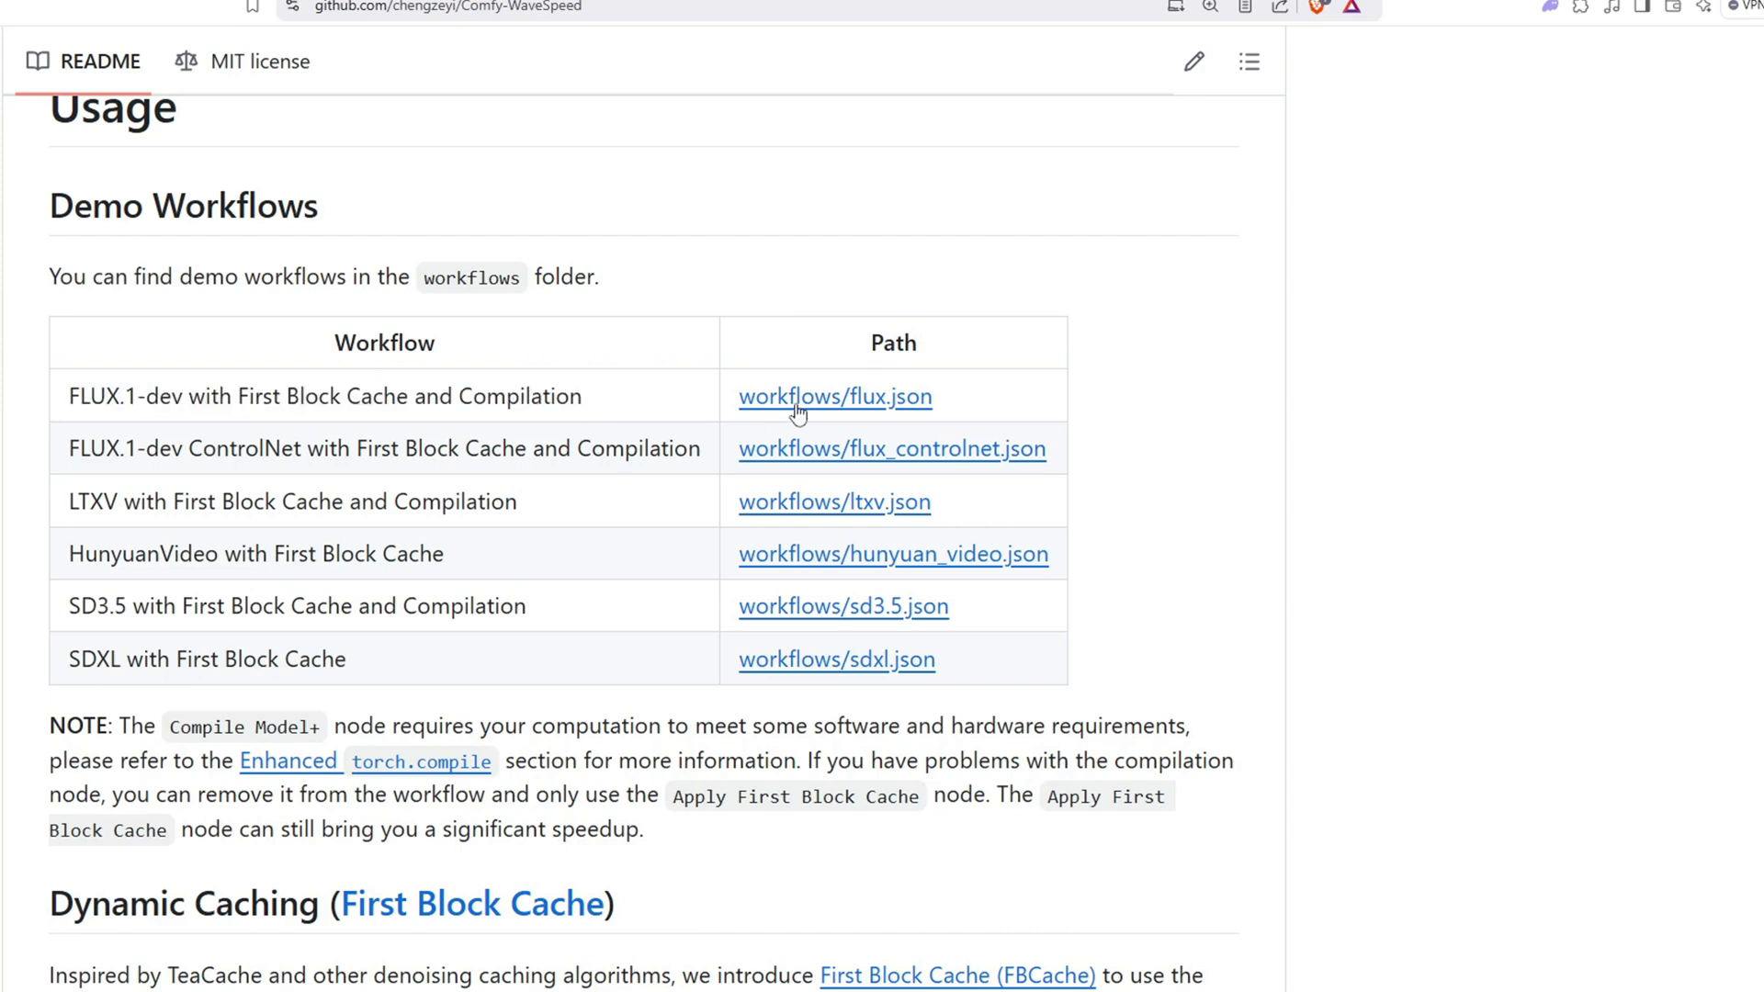
{"action": "left_click", "coordinate": [840, 405]}
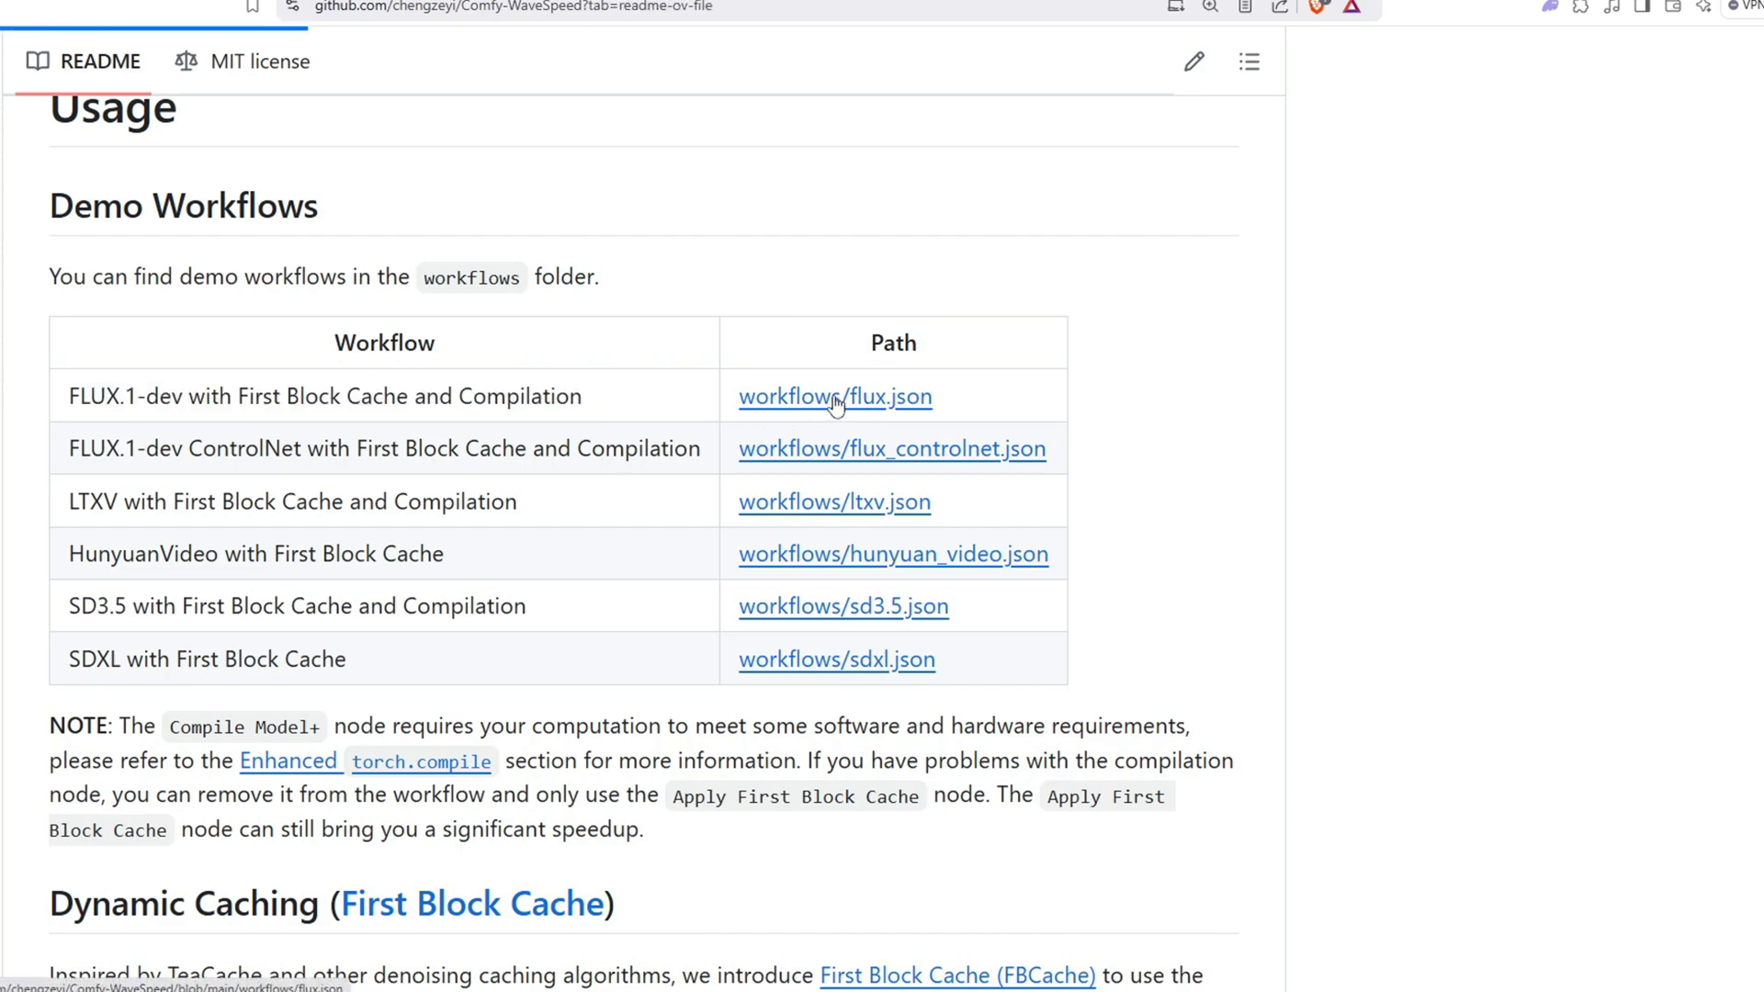
{"action": "scroll", "coordinate": [804, 508], "scroll_direction": "down", "scroll_amount": 1}
{"action": "scroll", "coordinate": [804, 507], "scroll_direction": "down", "scroll_amount": 2}
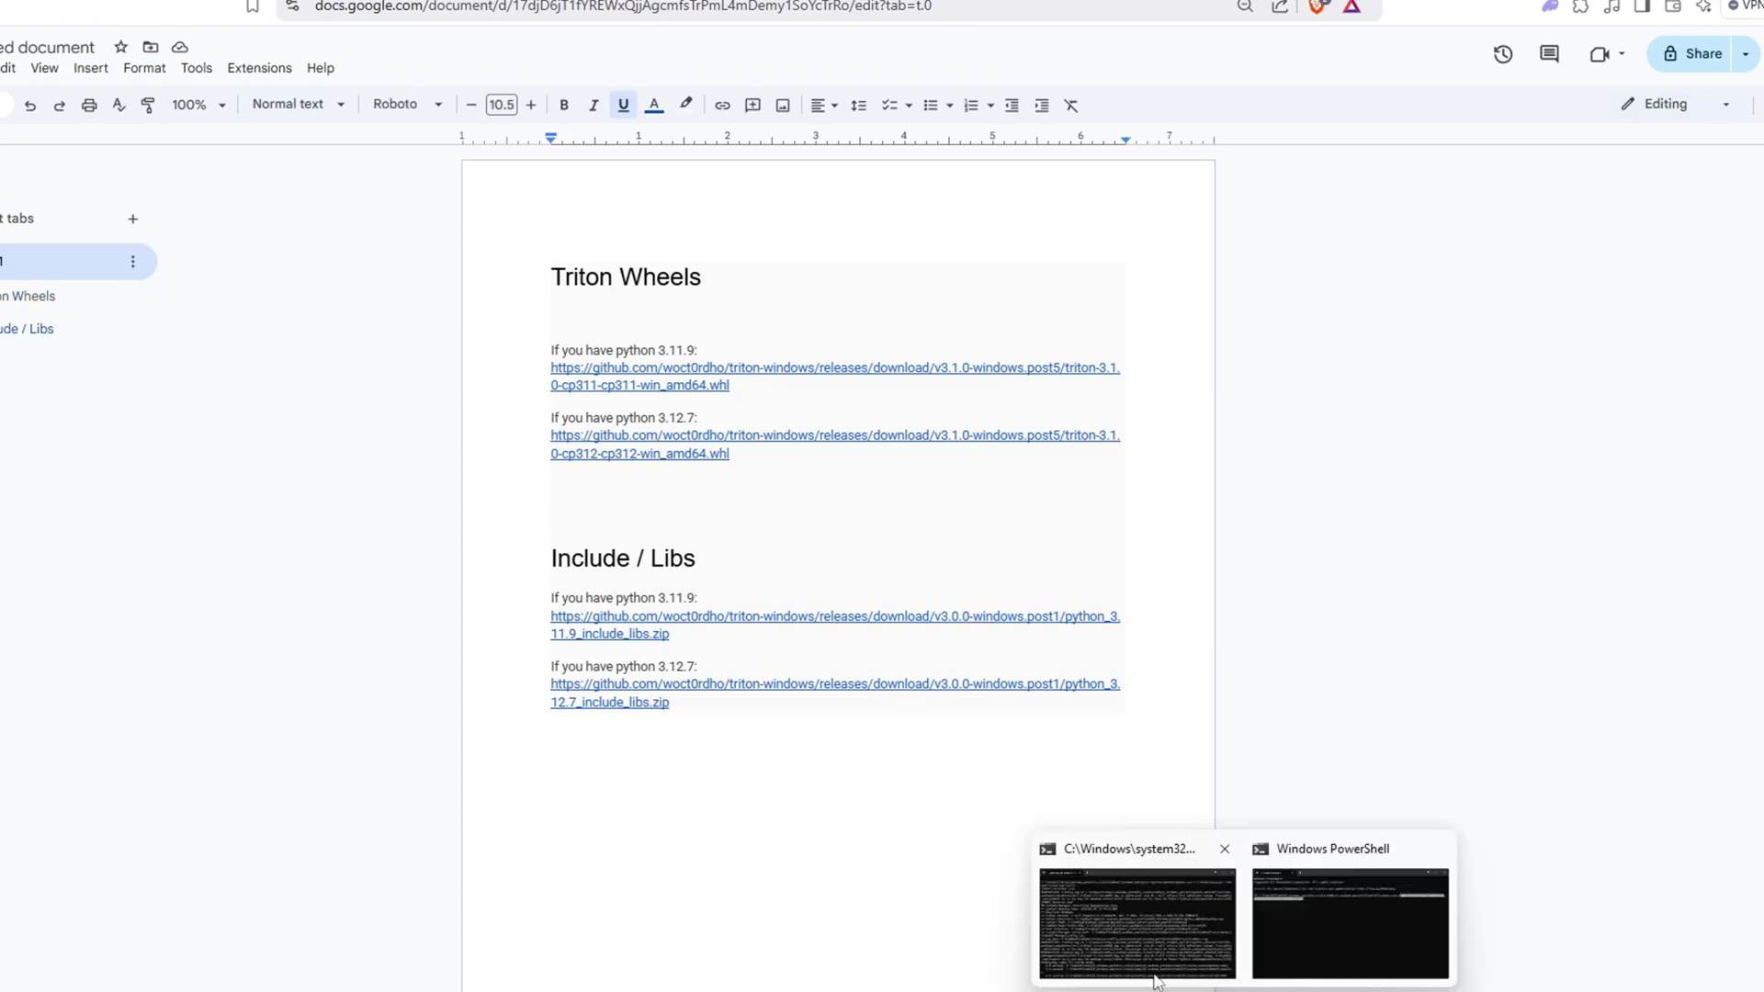
- Confirm the console reports Python 3.11.9, then select the matching Python 3.11.9 Triton wheel link
{"action": "left_click", "coordinate": [1129, 918]}
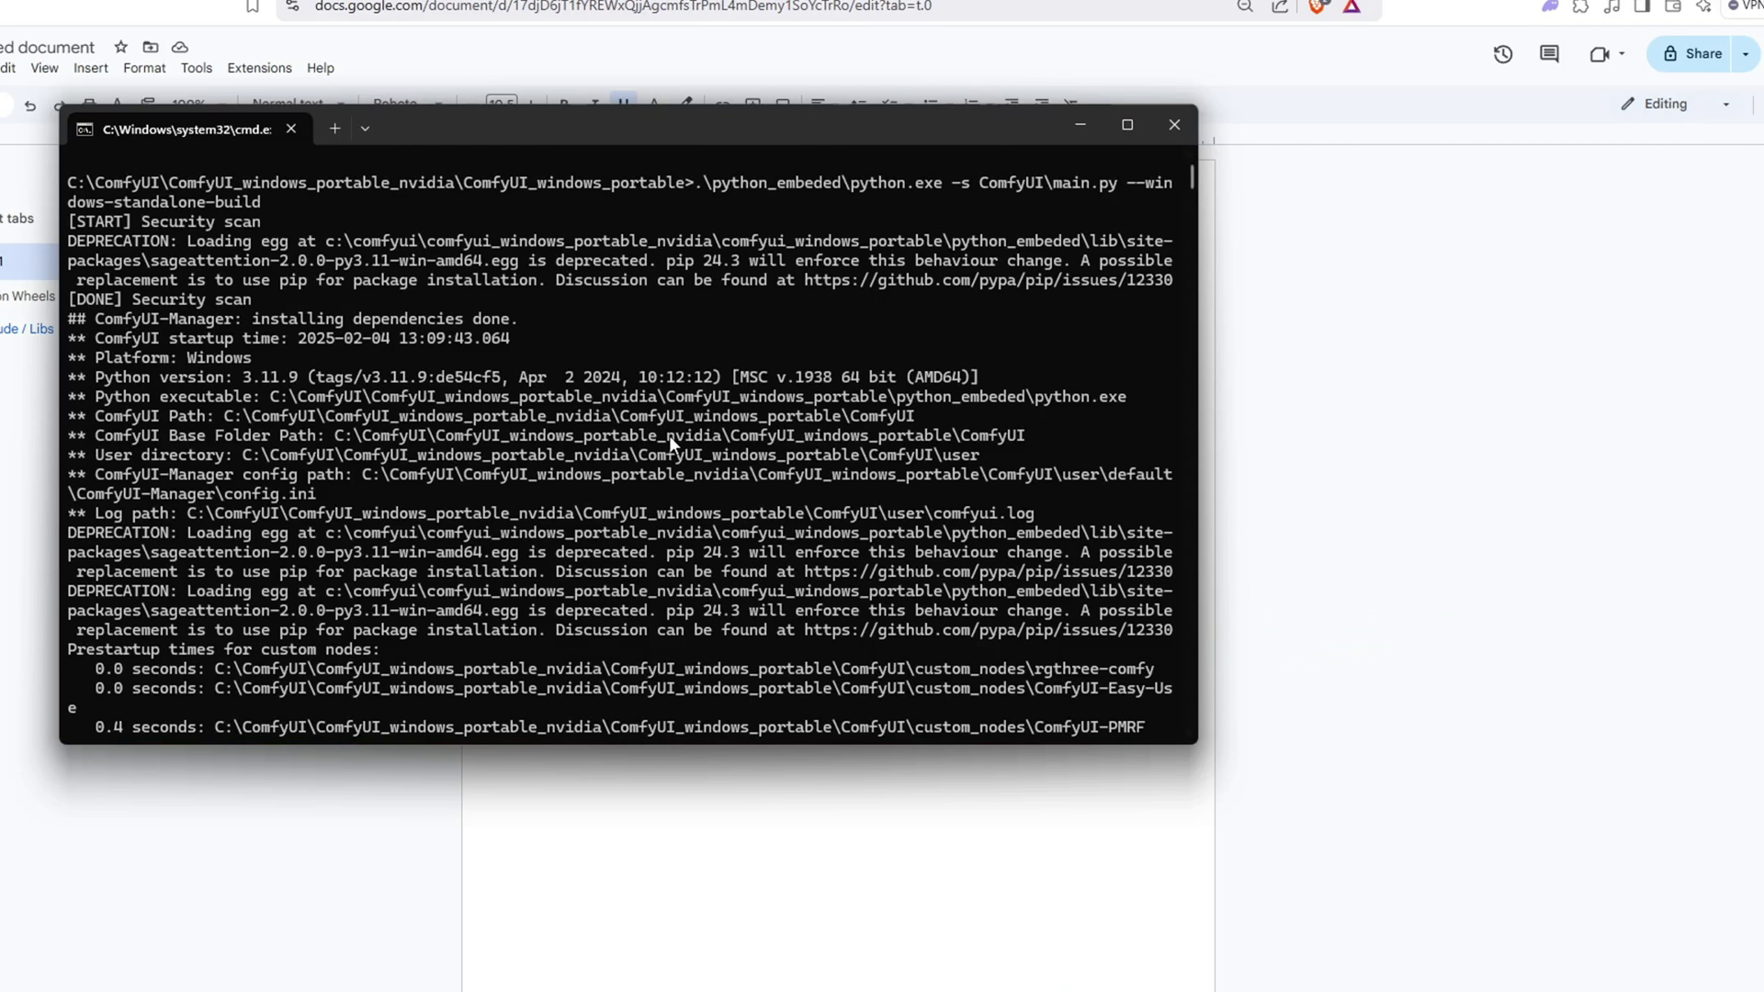
{"action": "left_click_drag", "start_coordinate": [95, 378], "coordinate": [303, 379]}
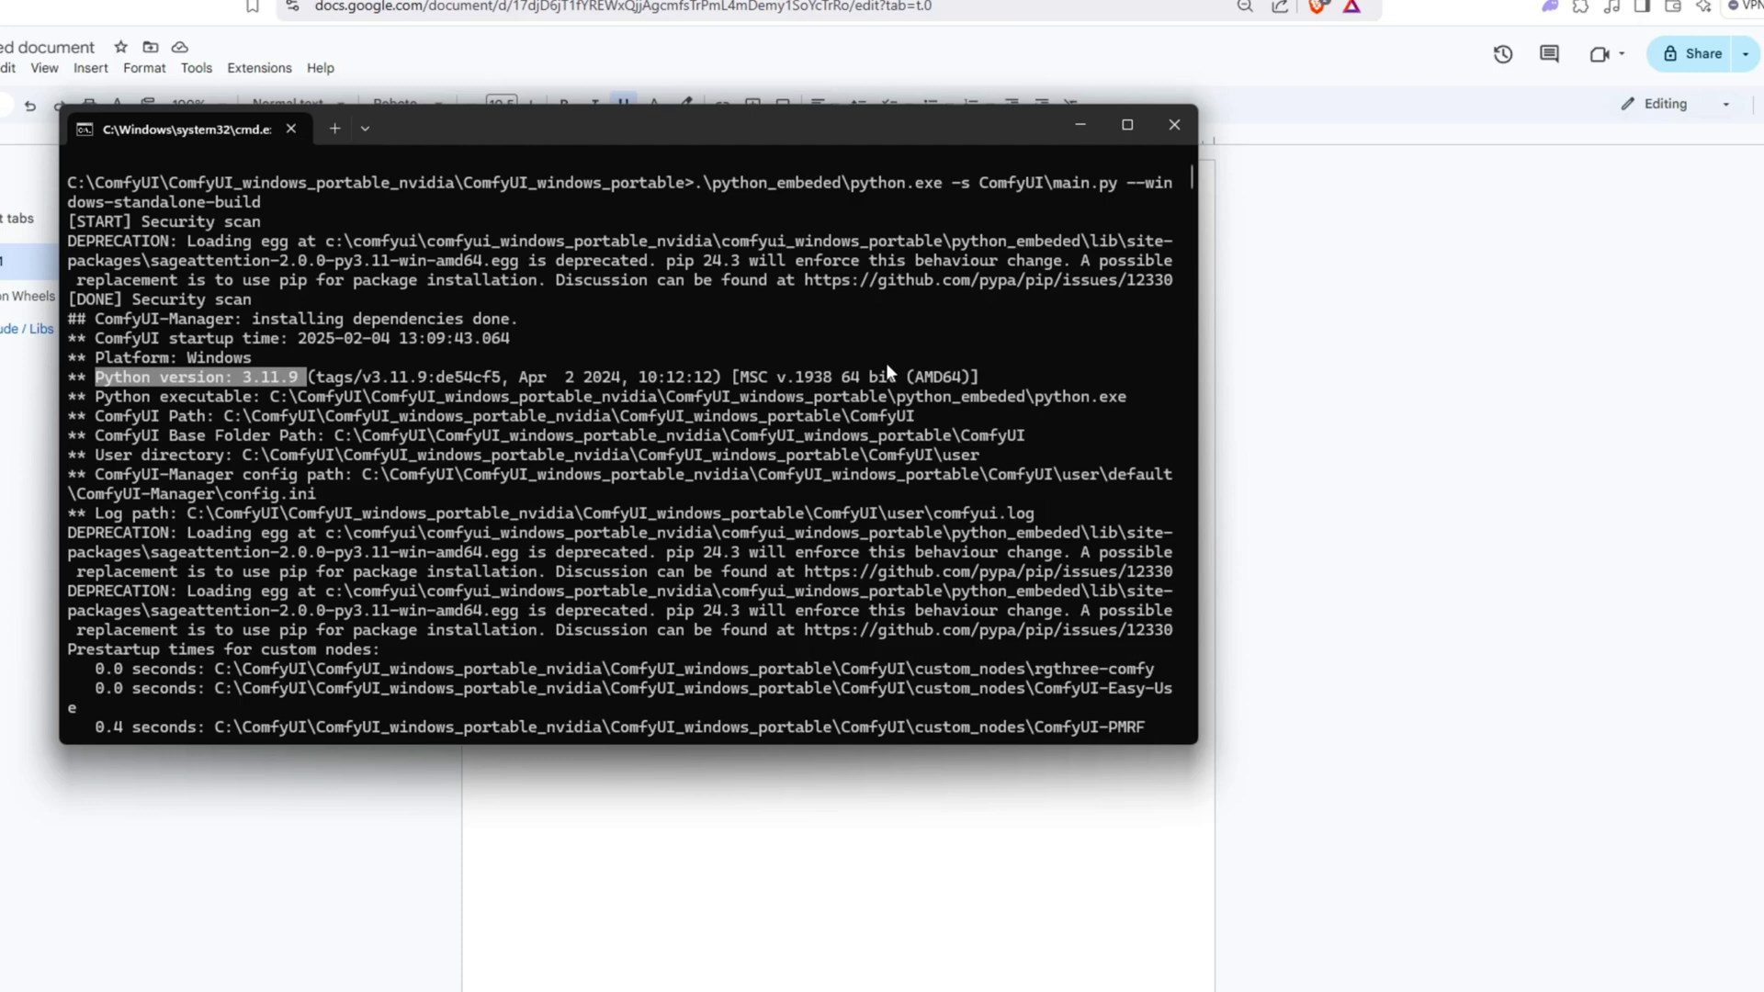
{"action": "key", "text": "alt+Tab"}
{"action": "triple_click", "coordinate": [646, 386]}
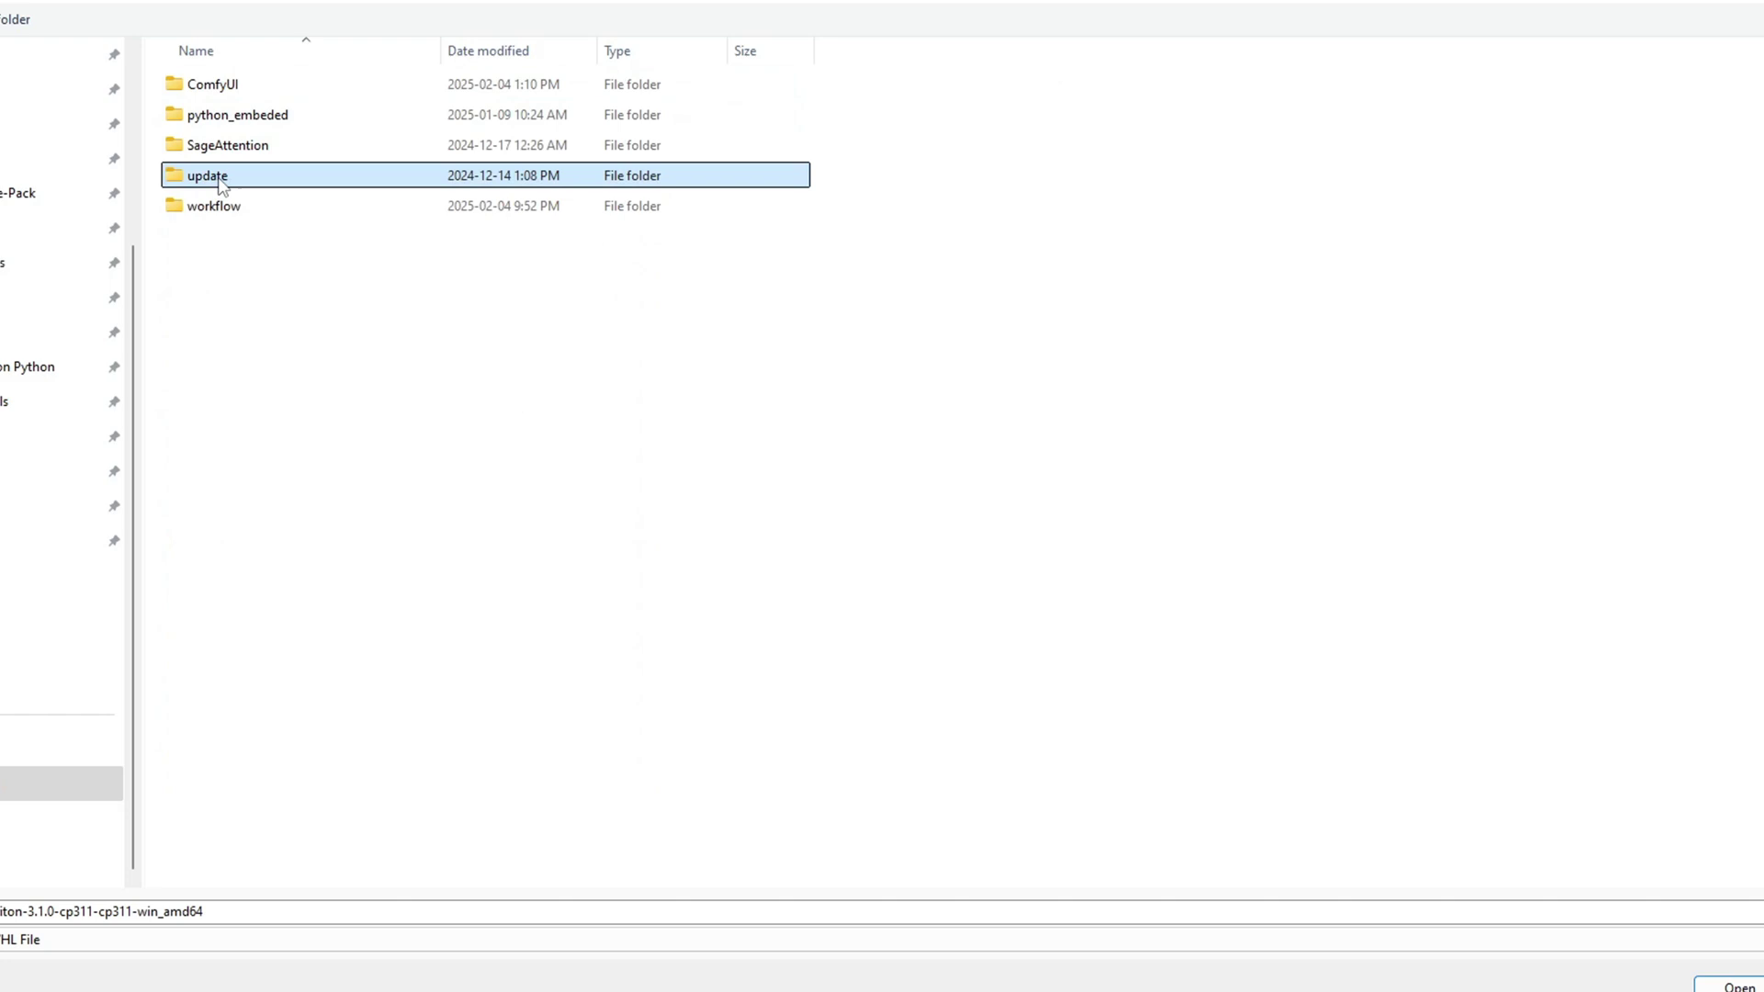
- Open a terminal in the update folder holding triton-3.1.0-cp311-cp311-win_amd64.whl and paste the pip install command
{"action": "double_click", "coordinate": [207, 175]}
{"action": "left_click", "coordinate": [307, 85]}
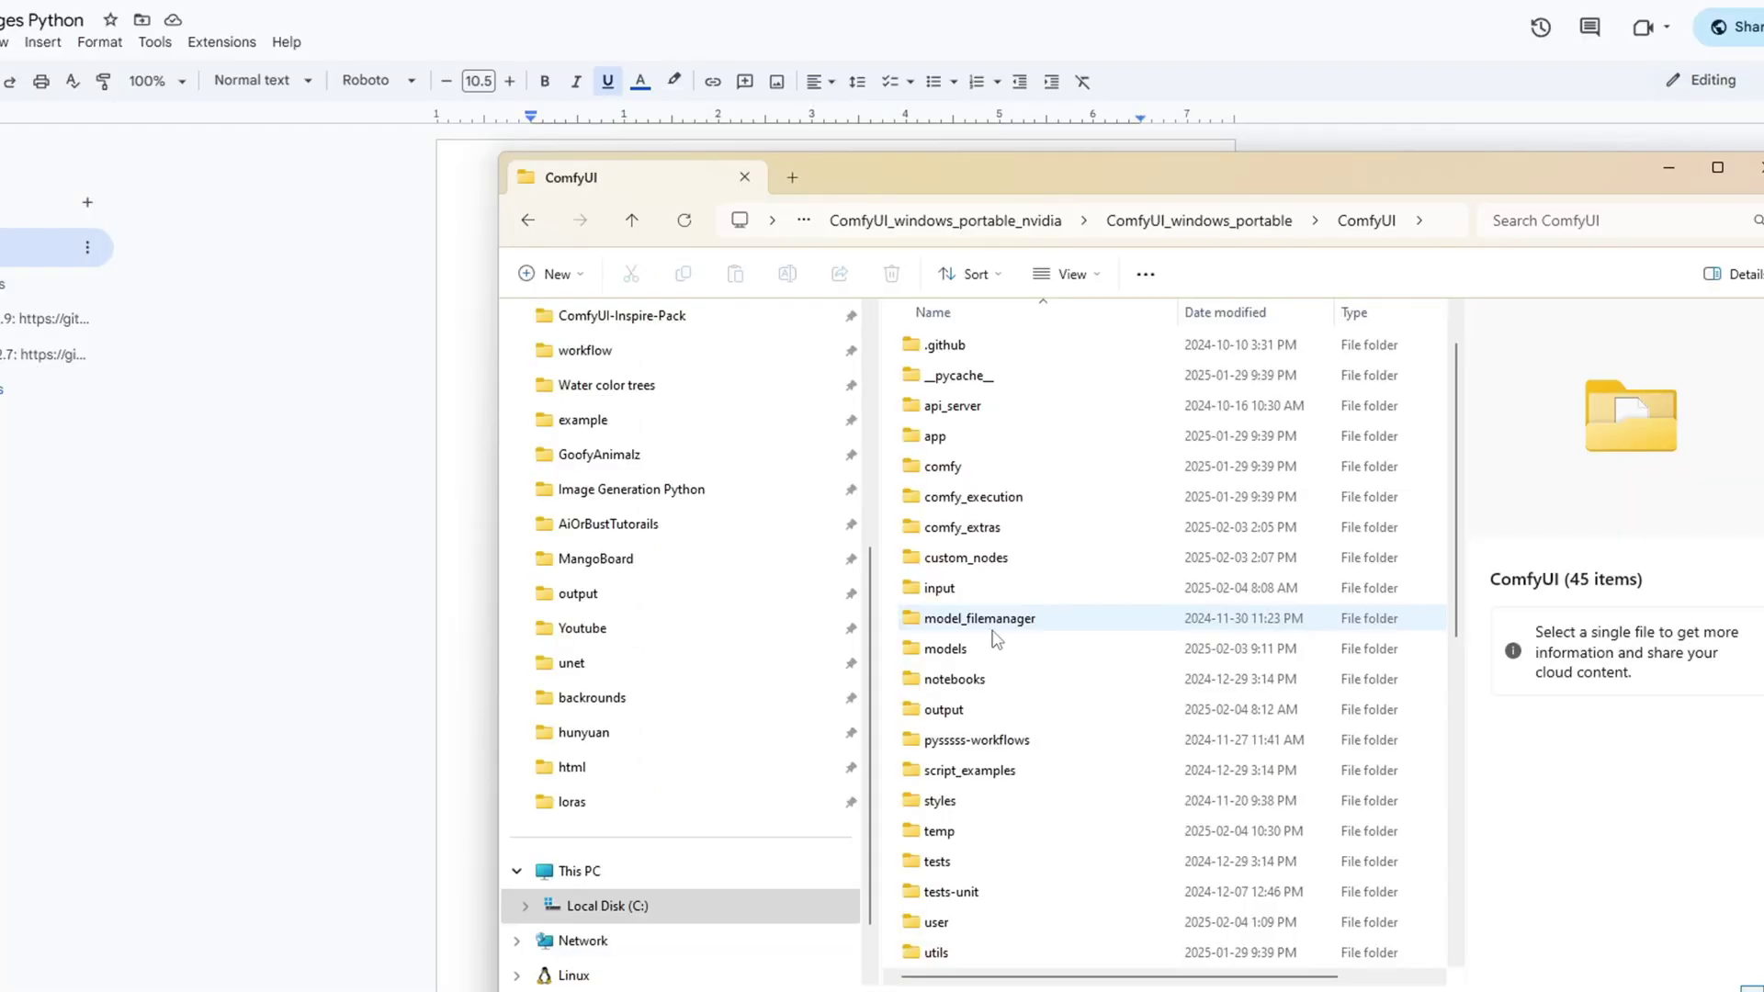
{"action": "key", "text": "alt+Up"}
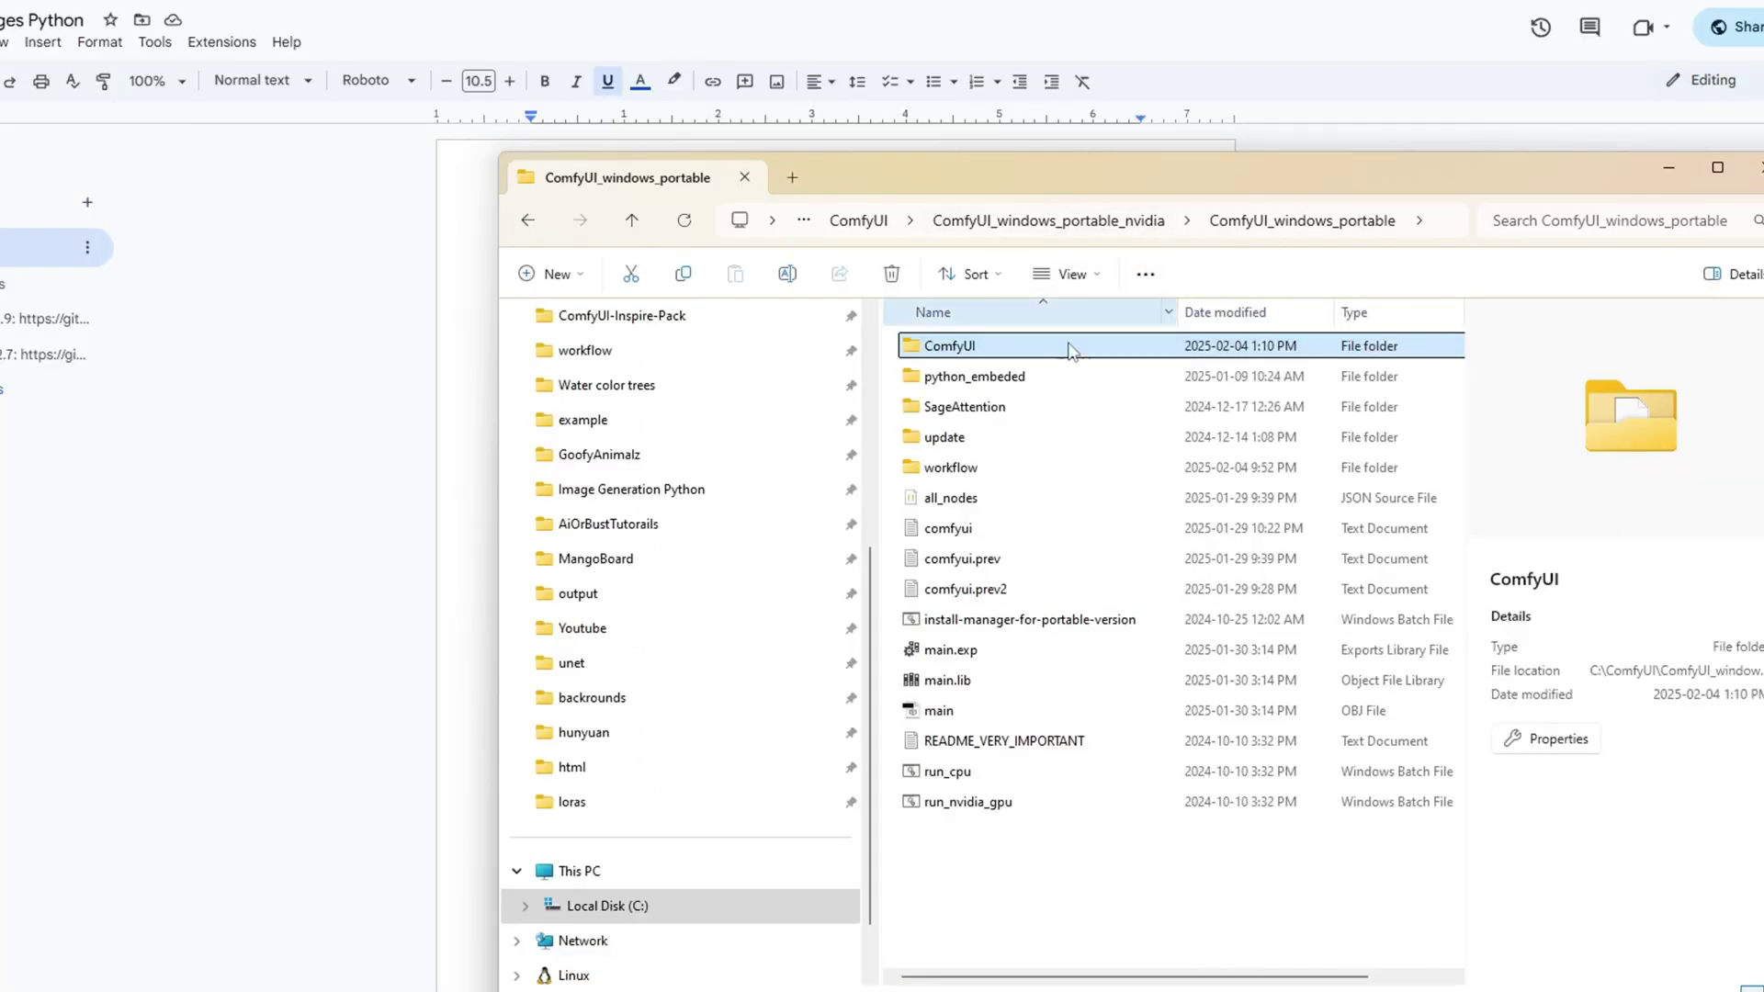
{"action": "left_click", "coordinate": [979, 444]}
{"action": "double_click", "coordinate": [979, 444]}
{"action": "right_click", "coordinate": [1007, 534]}
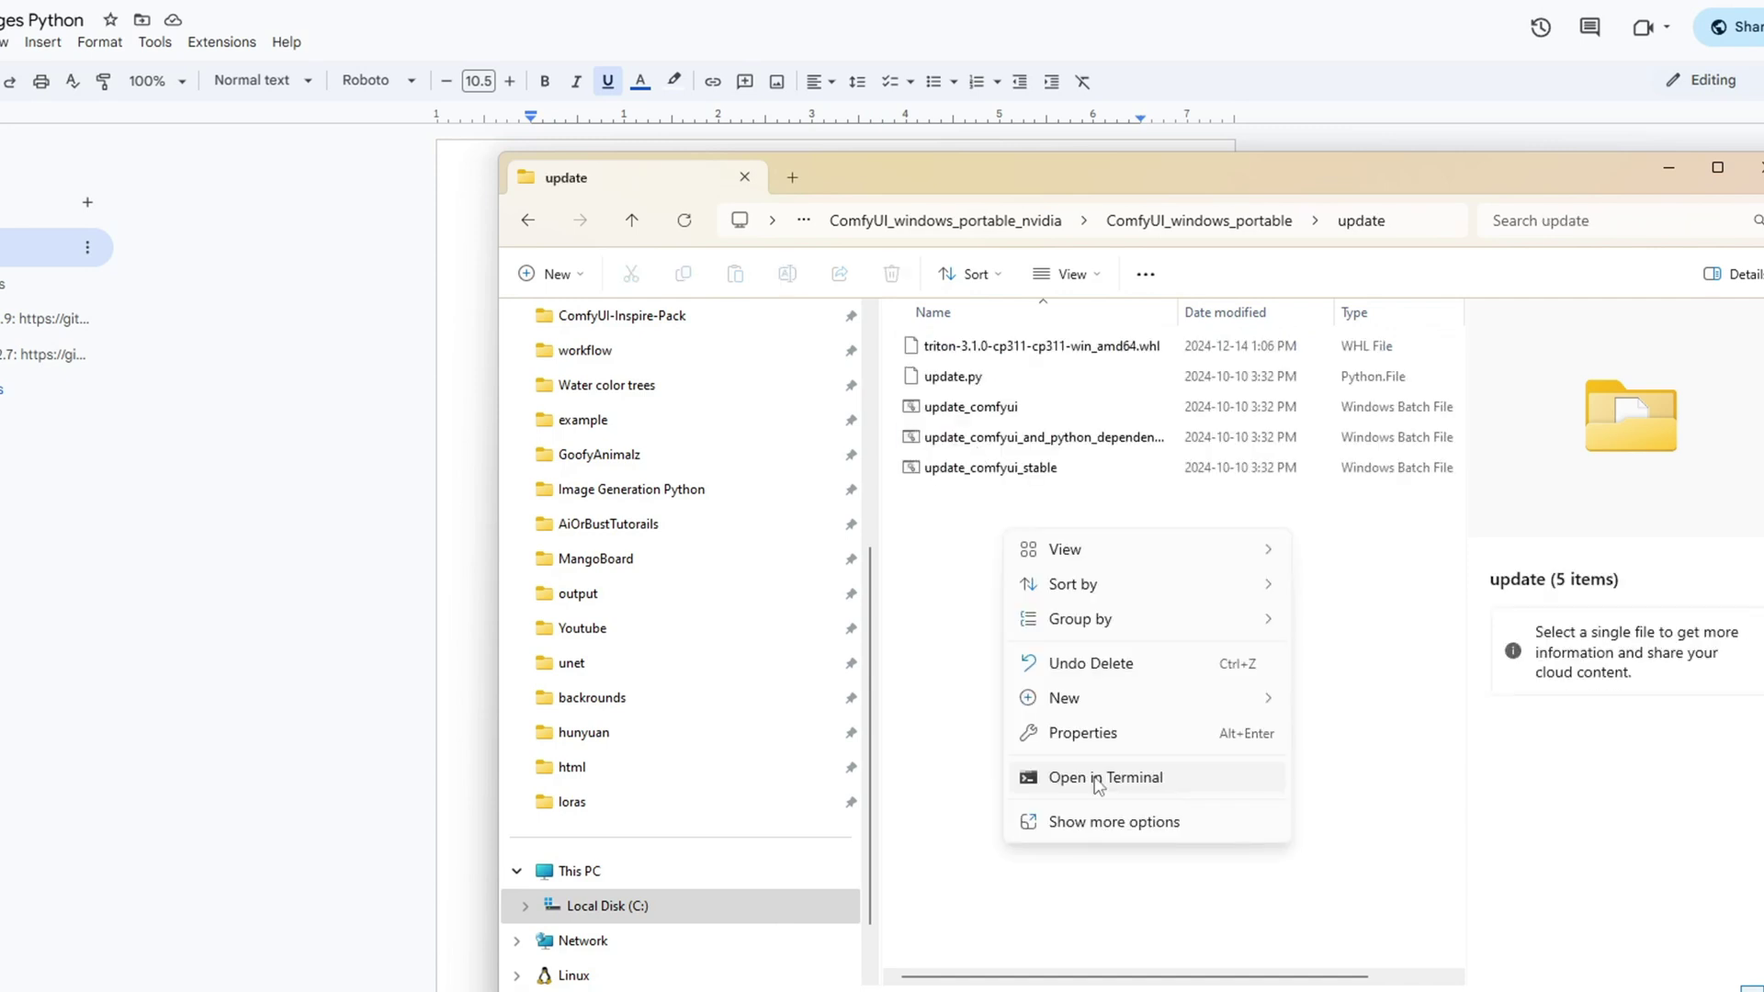
{"action": "left_click", "coordinate": [1097, 778]}
{"action": "type", "text": "..\\python_embeded\\python.exe -s -m pip install triton-3.1.0-cp311-win_amd64.whl"}
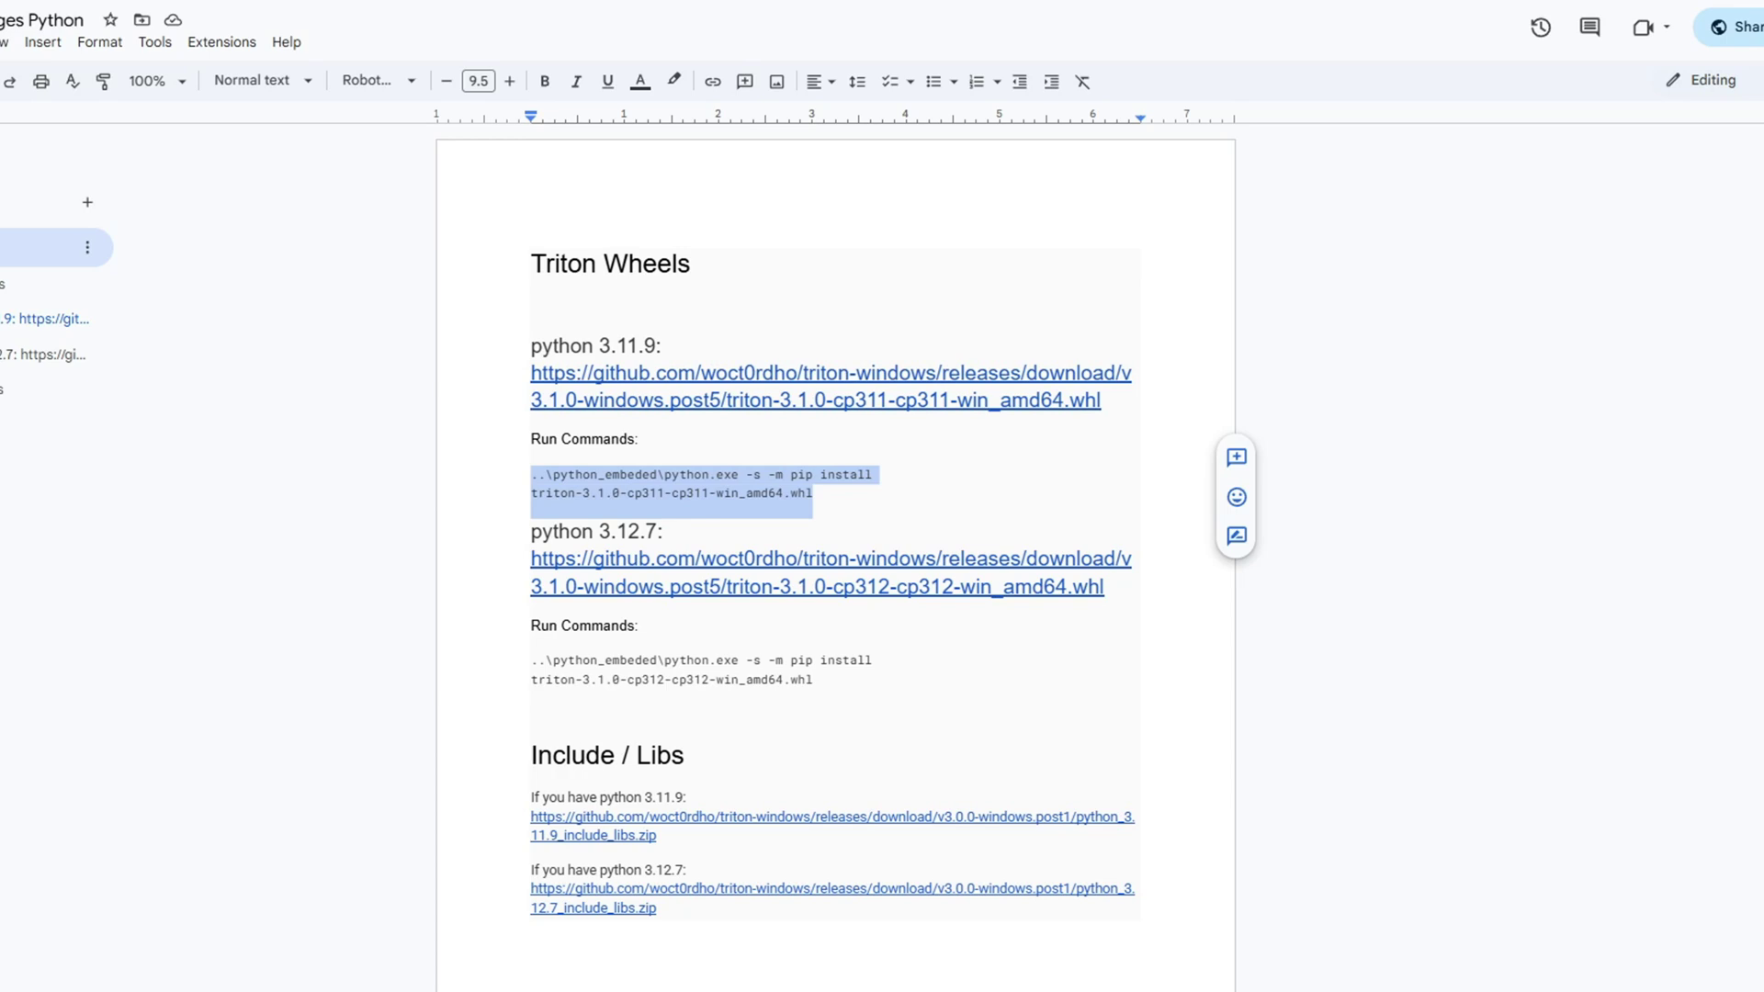
- Select the pasted pip command, then download the Python 3.11.9 include/libs zip from the notes
{"action": "left_click_drag", "start_coordinate": [875, 331], "coordinate": [531, 352]}
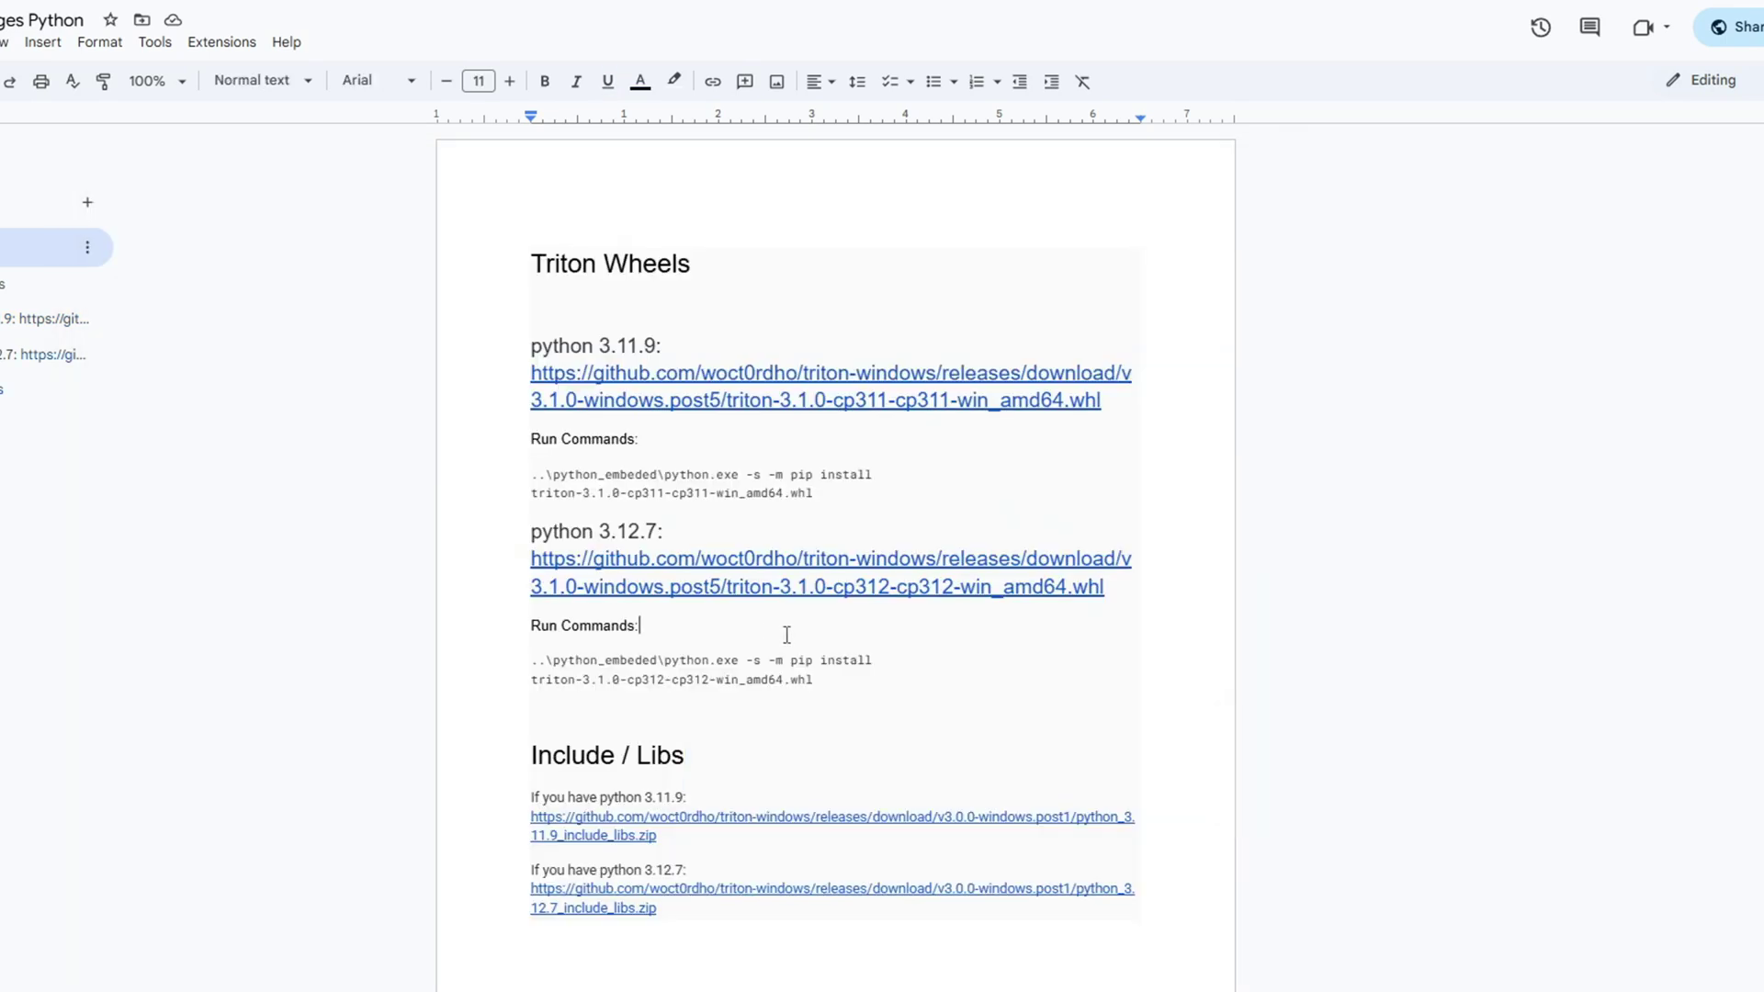
{"action": "scroll", "coordinate": [788, 630], "scroll_direction": "down", "scroll_amount": 3}
{"action": "left_click_drag", "start_coordinate": [531, 584], "coordinate": [687, 586]}
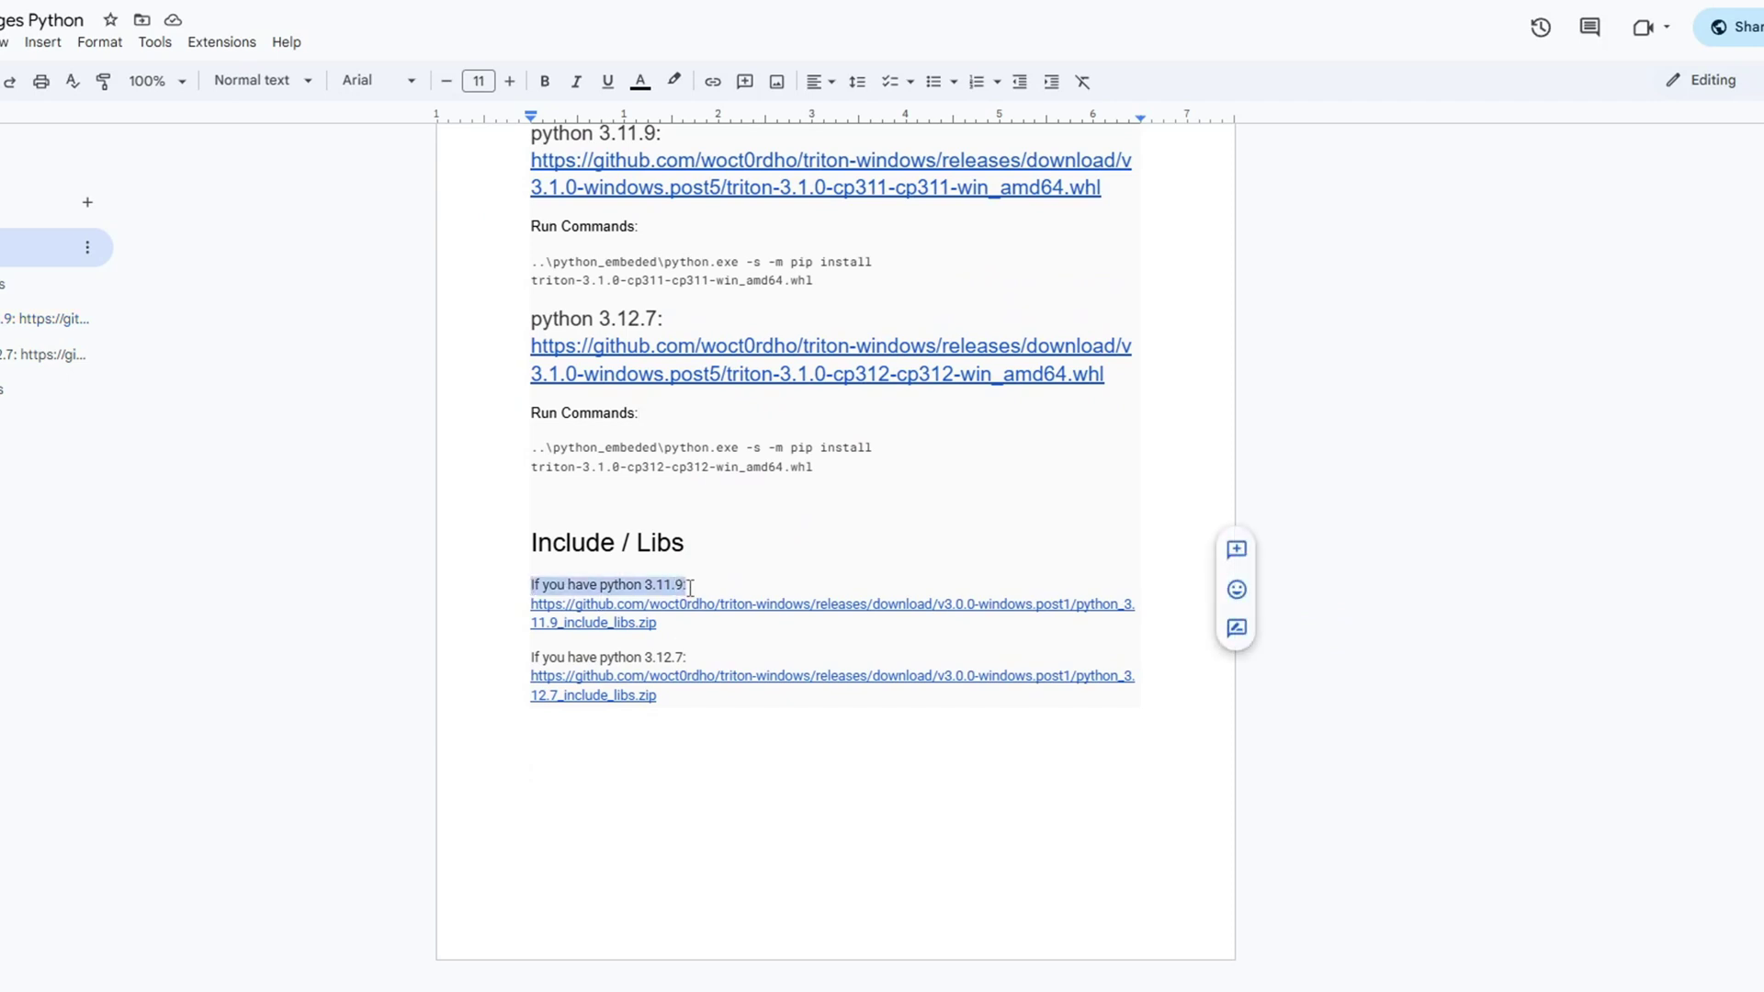
{"action": "left_click_drag", "start_coordinate": [533, 659], "coordinate": [519, 608]}
{"action": "left_click", "coordinate": [658, 623]}
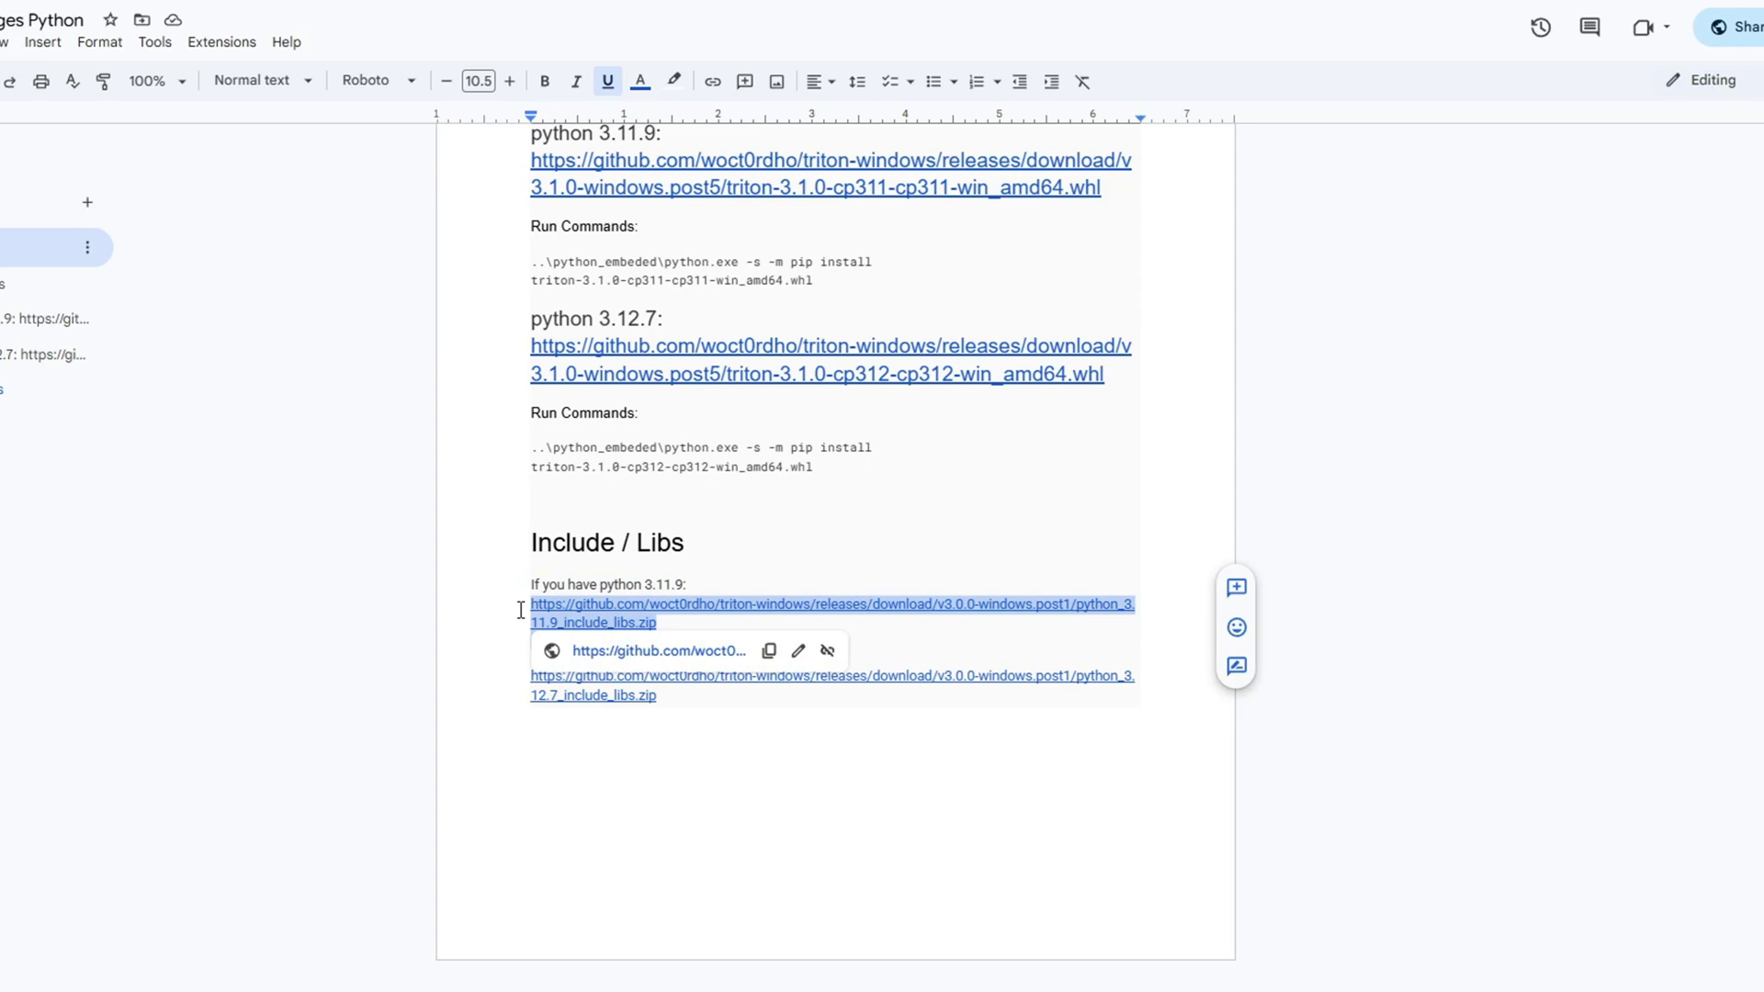
{"action": "left_click", "coordinate": [741, 724]}
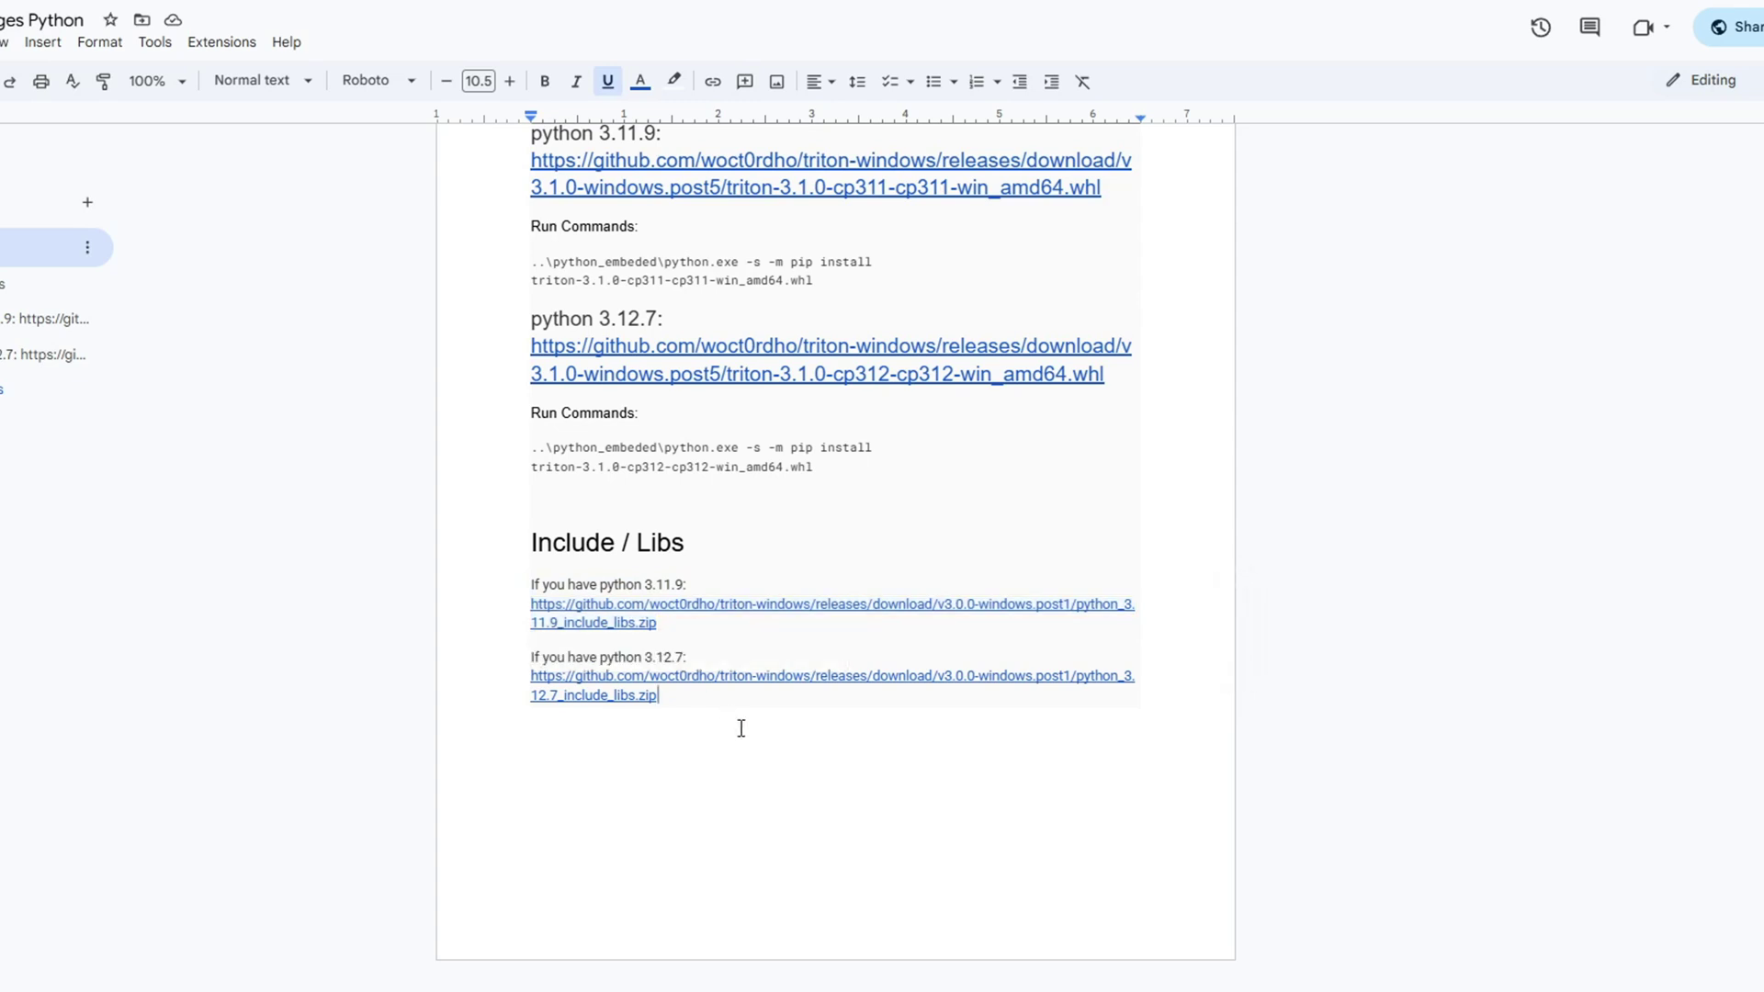
{"action": "left_click", "coordinate": [660, 621]}
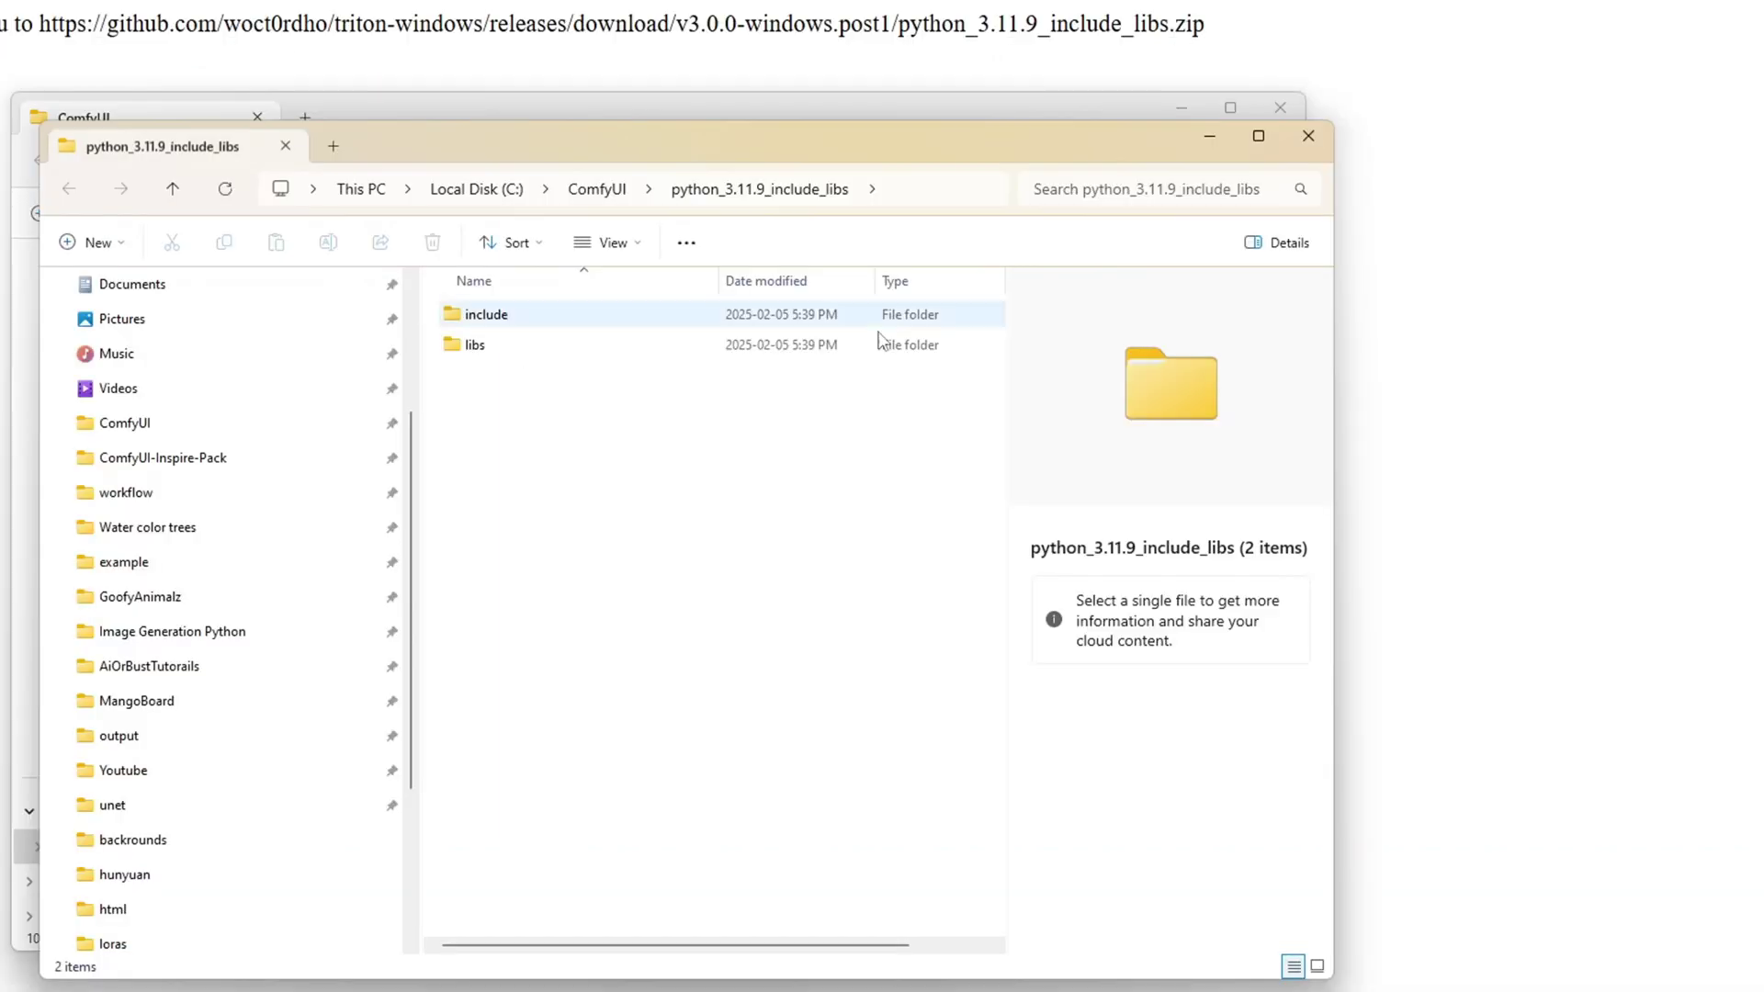
- Copy include and libs from python_3.11.9_include_libs, then open ComfyUI_windows_portable's python_embeded folder
{"action": "left_click", "coordinate": [515, 314]}
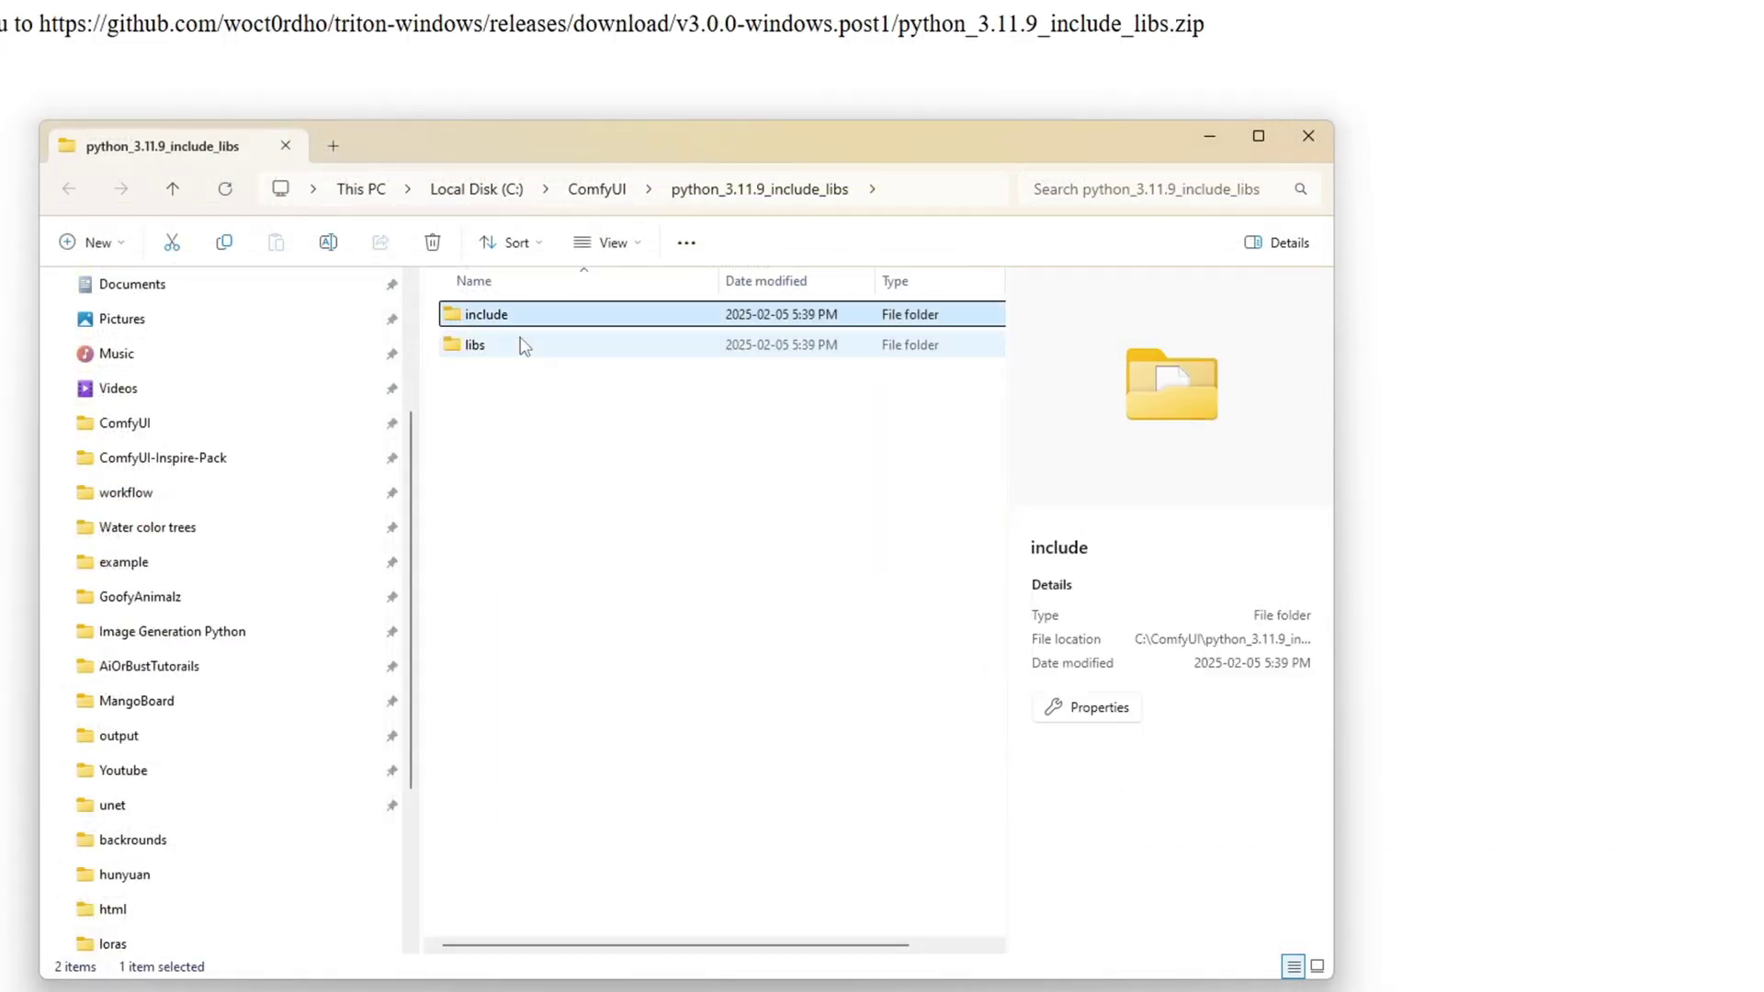
{"action": "left_click", "coordinate": [487, 345], "text": "shift"}
{"action": "key", "text": "ctrl+c"}
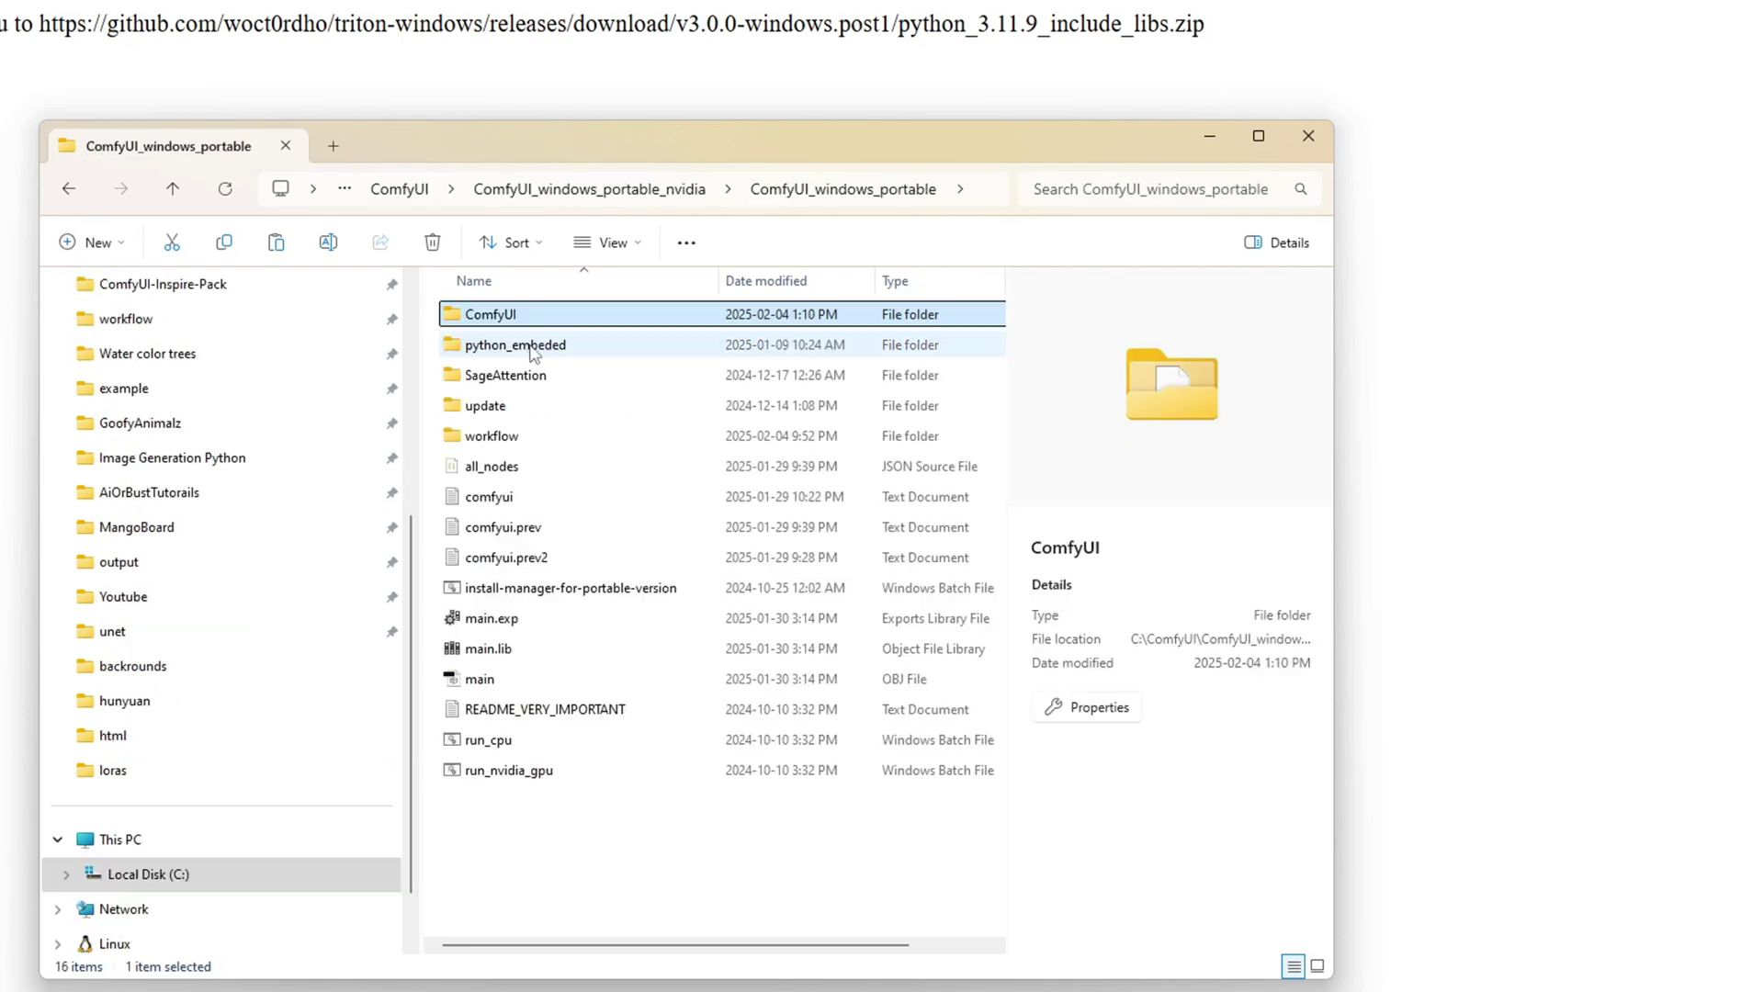
{"action": "double_click", "coordinate": [533, 349]}
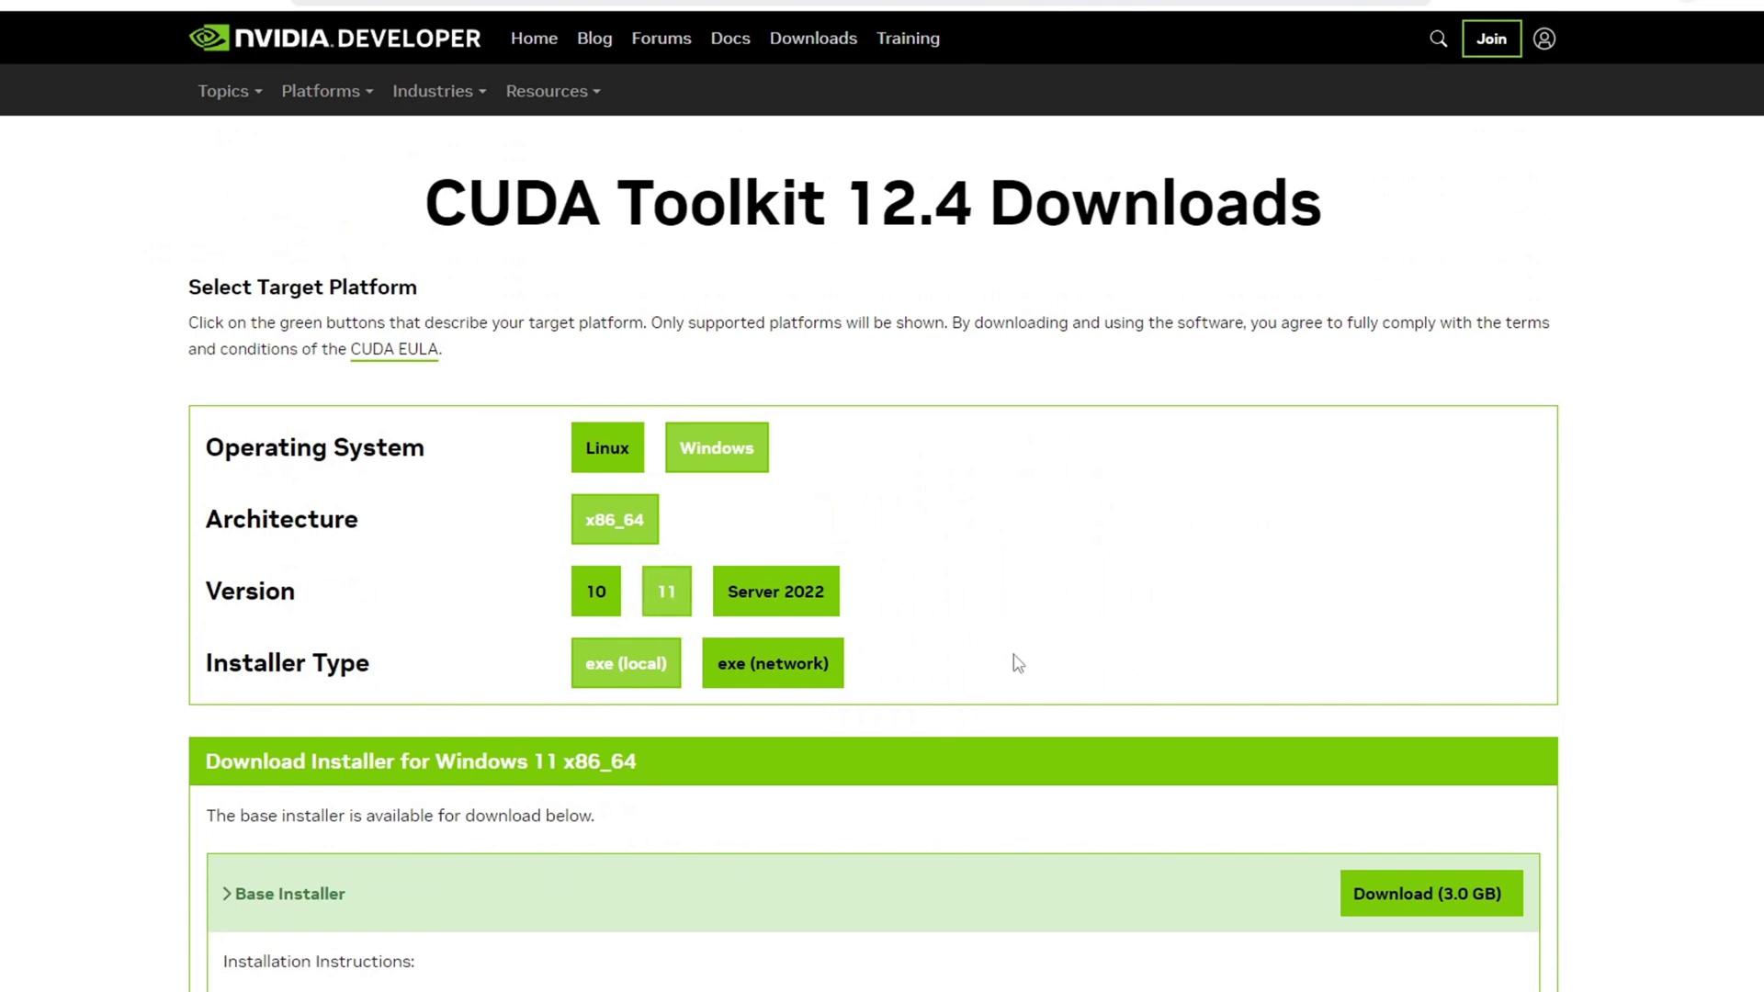
{"action": "scroll", "coordinate": [1017, 663], "scroll_direction": "down", "scroll_amount": 3}
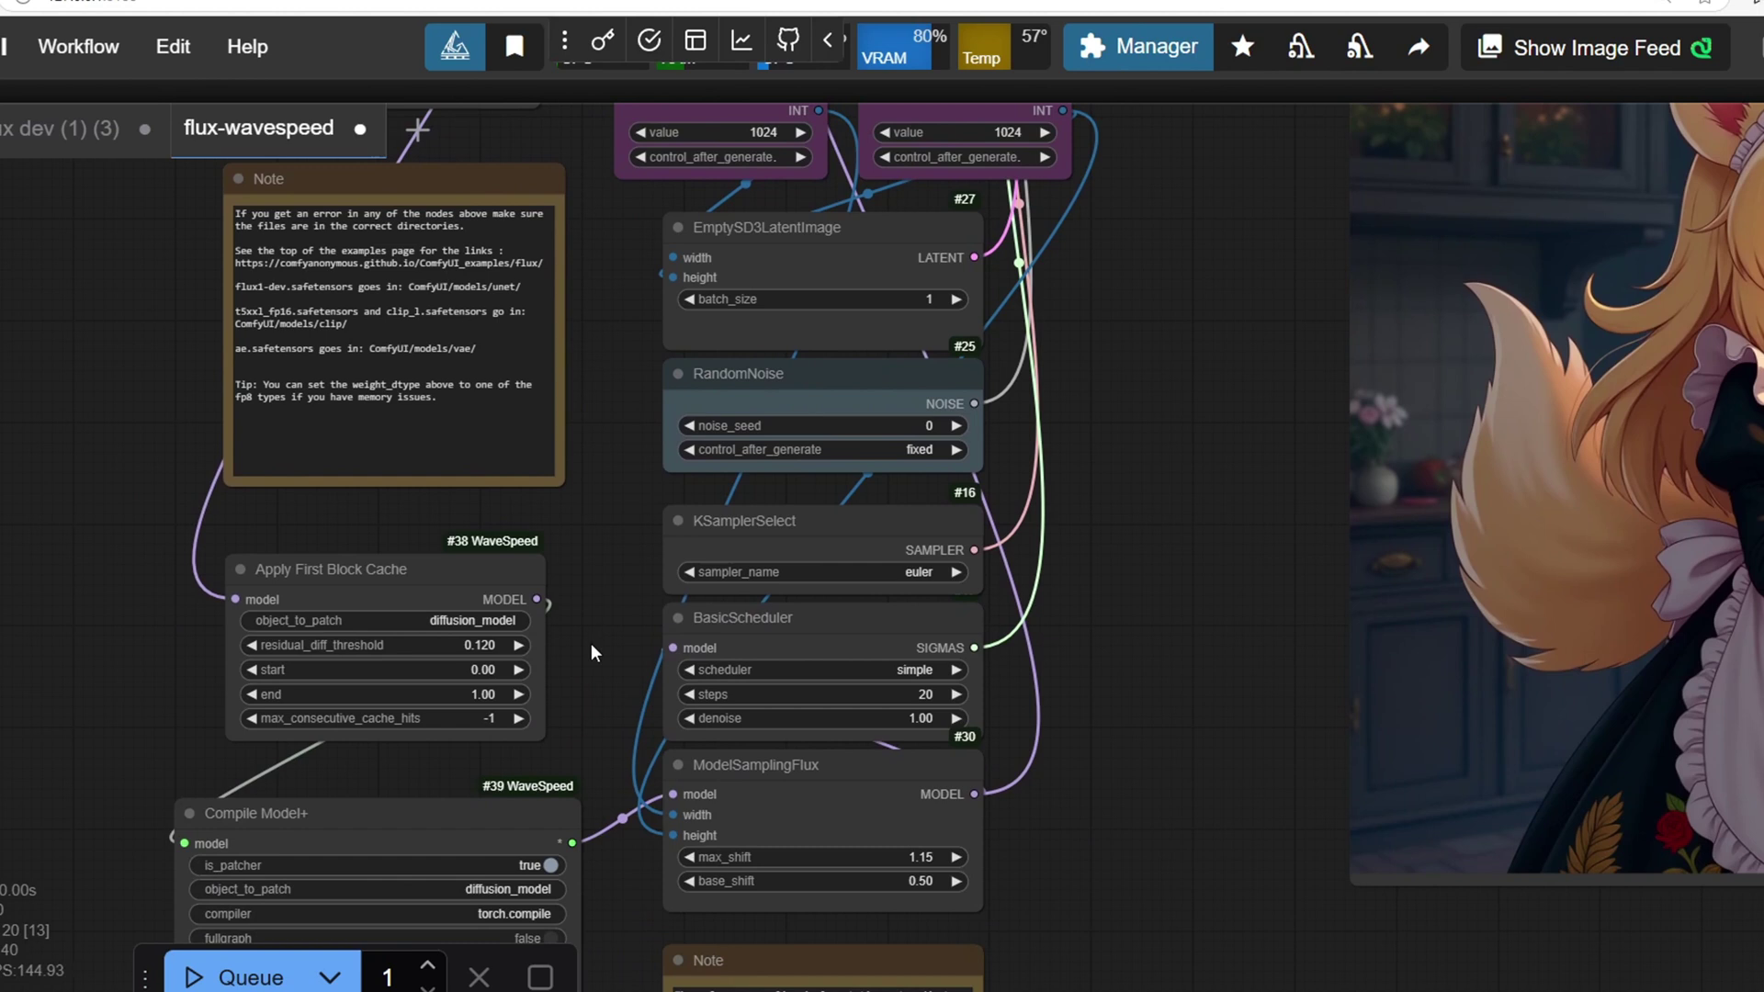
{"action": "left_click", "coordinate": [428, 597]}
{"action": "scroll", "coordinate": [427, 597], "scroll_direction": "down", "scroll_amount": 2}
{"action": "left_click", "coordinate": [464, 694], "text": "shift"}
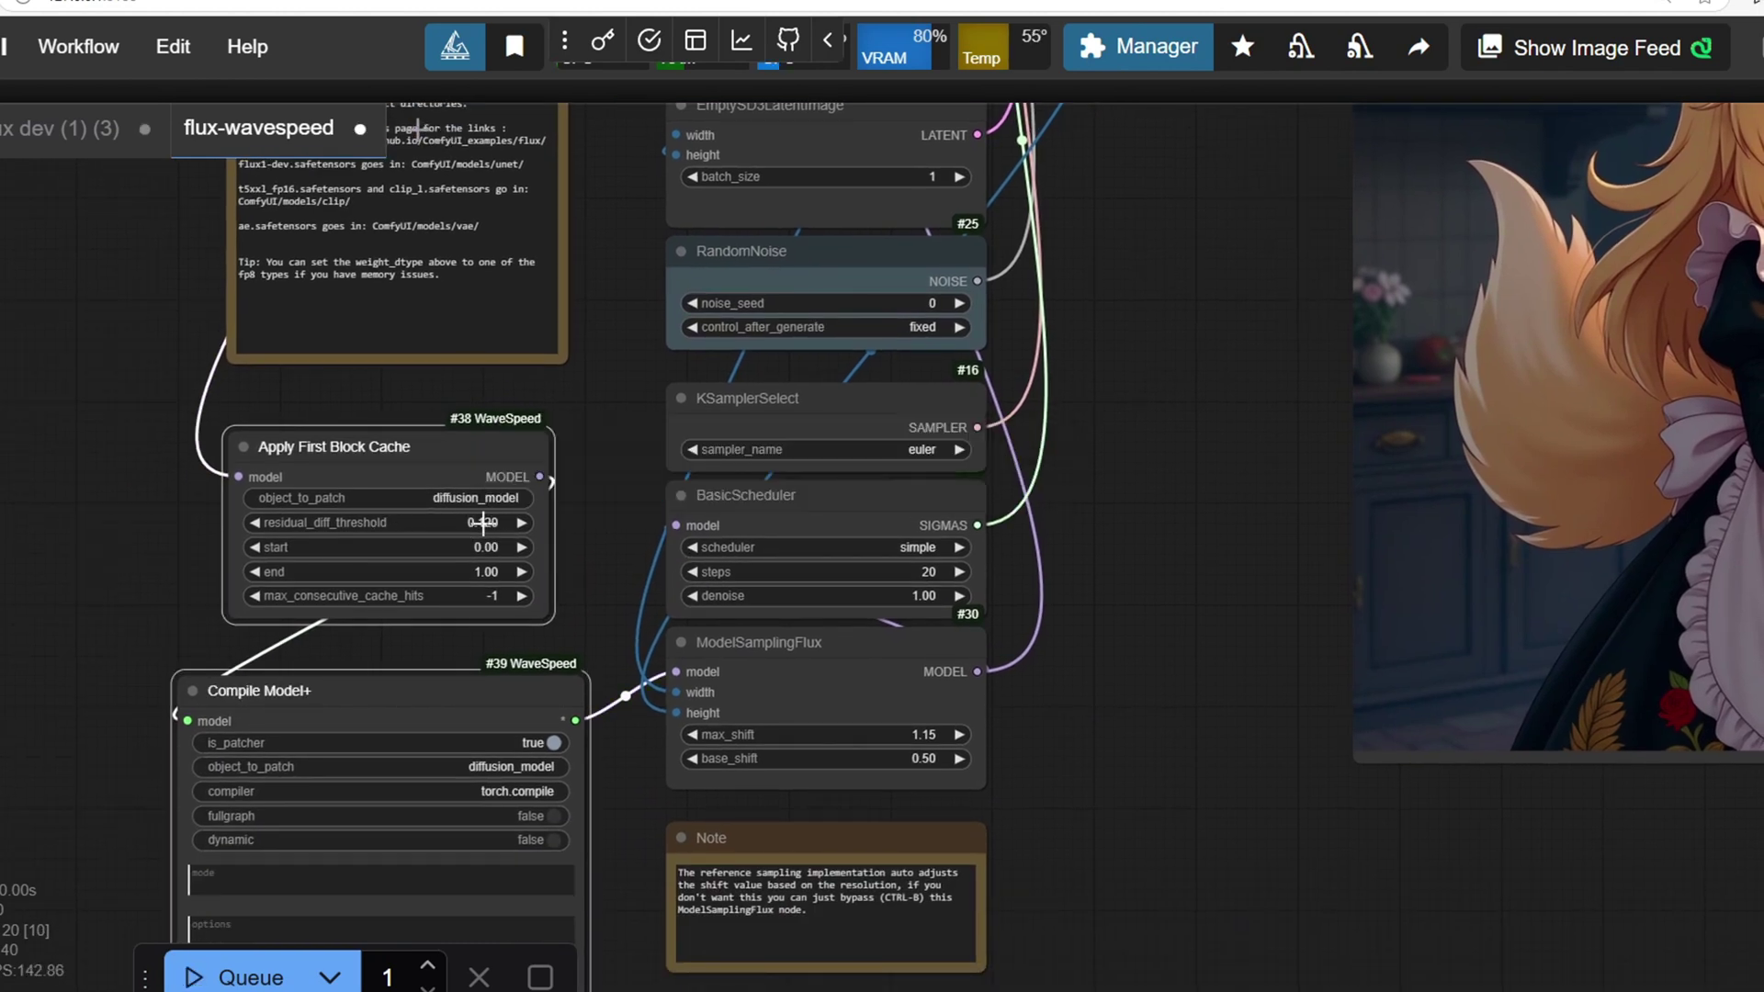
{"action": "left_click", "coordinate": [483, 521]}
{"action": "left_click", "coordinate": [595, 537]}
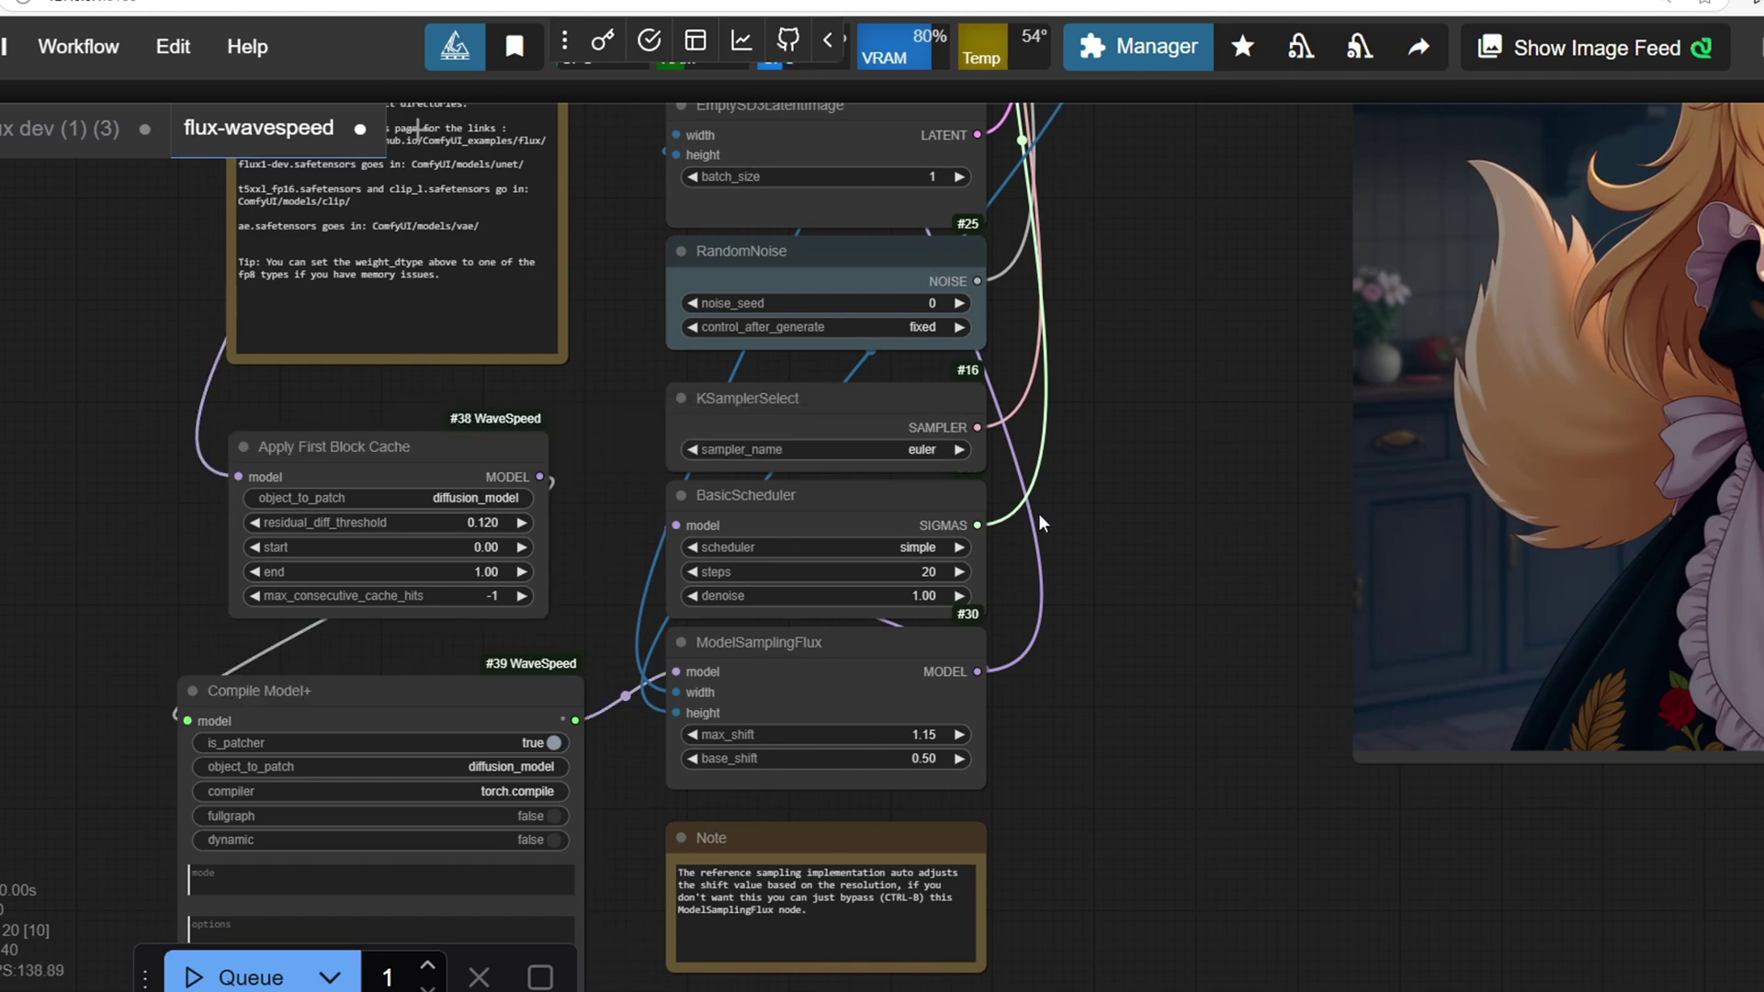
{"action": "left_click_drag", "start_coordinate": [604, 659], "coordinate": [624, 613]}
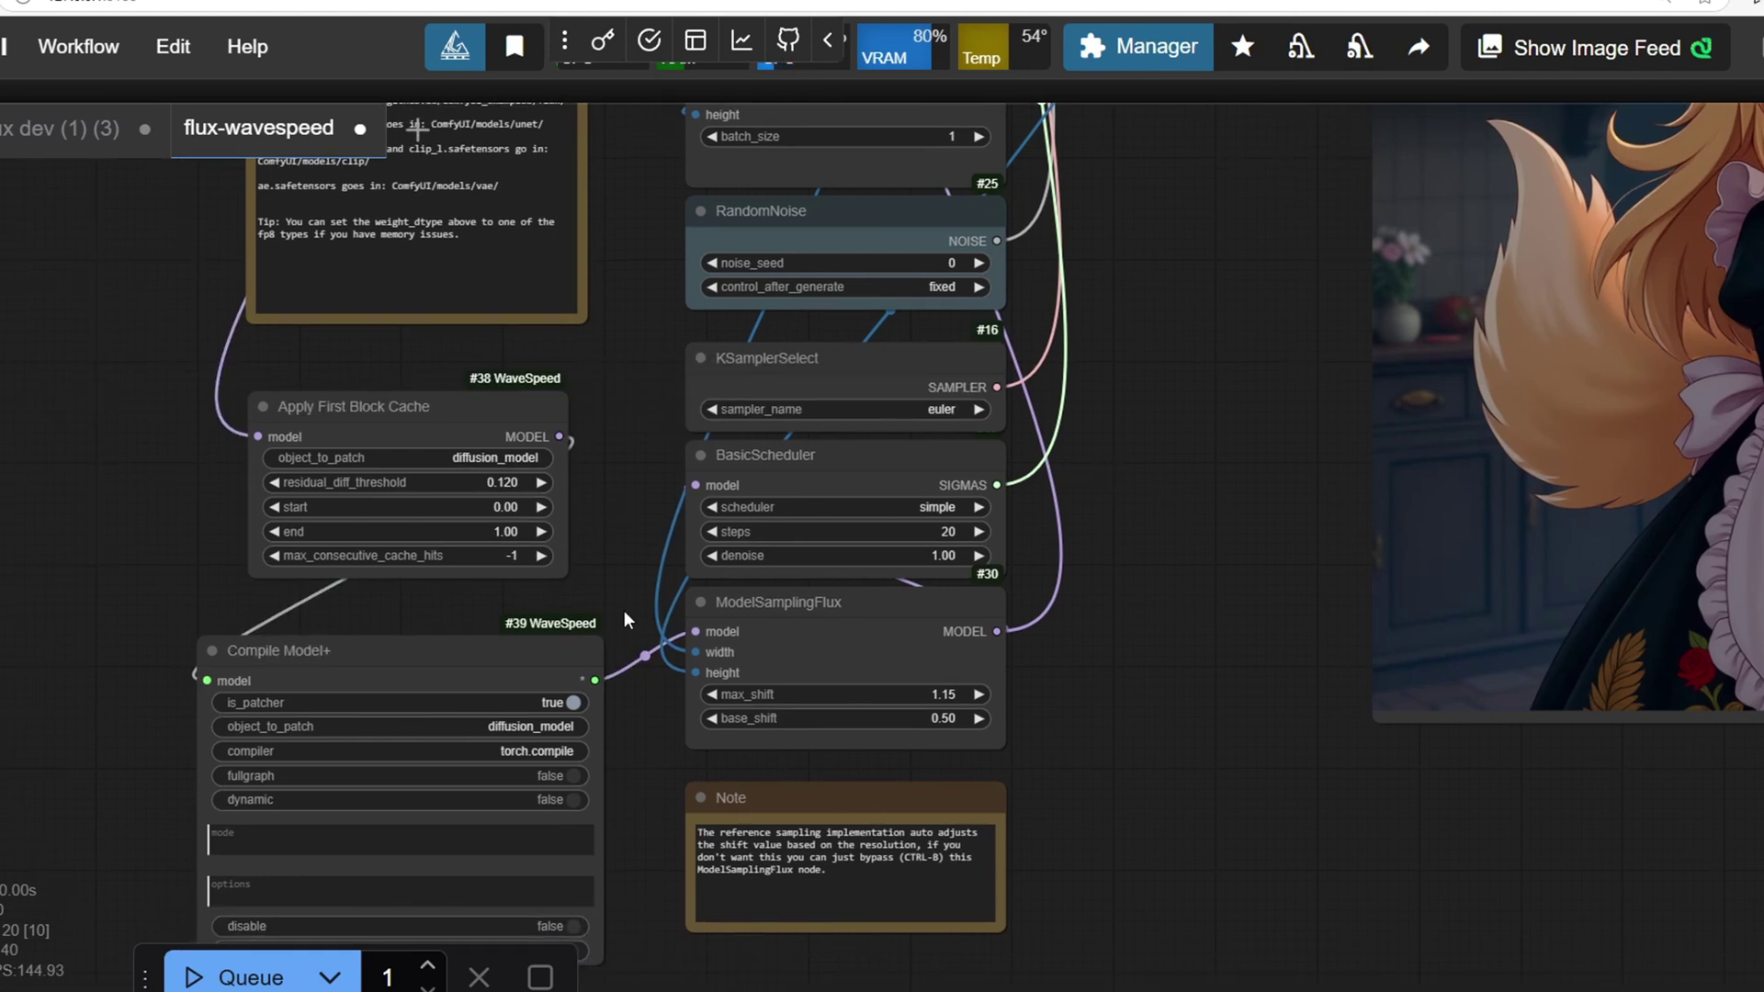
{"action": "left_click", "coordinate": [540, 752]}
{"action": "left_click", "coordinate": [474, 732]}
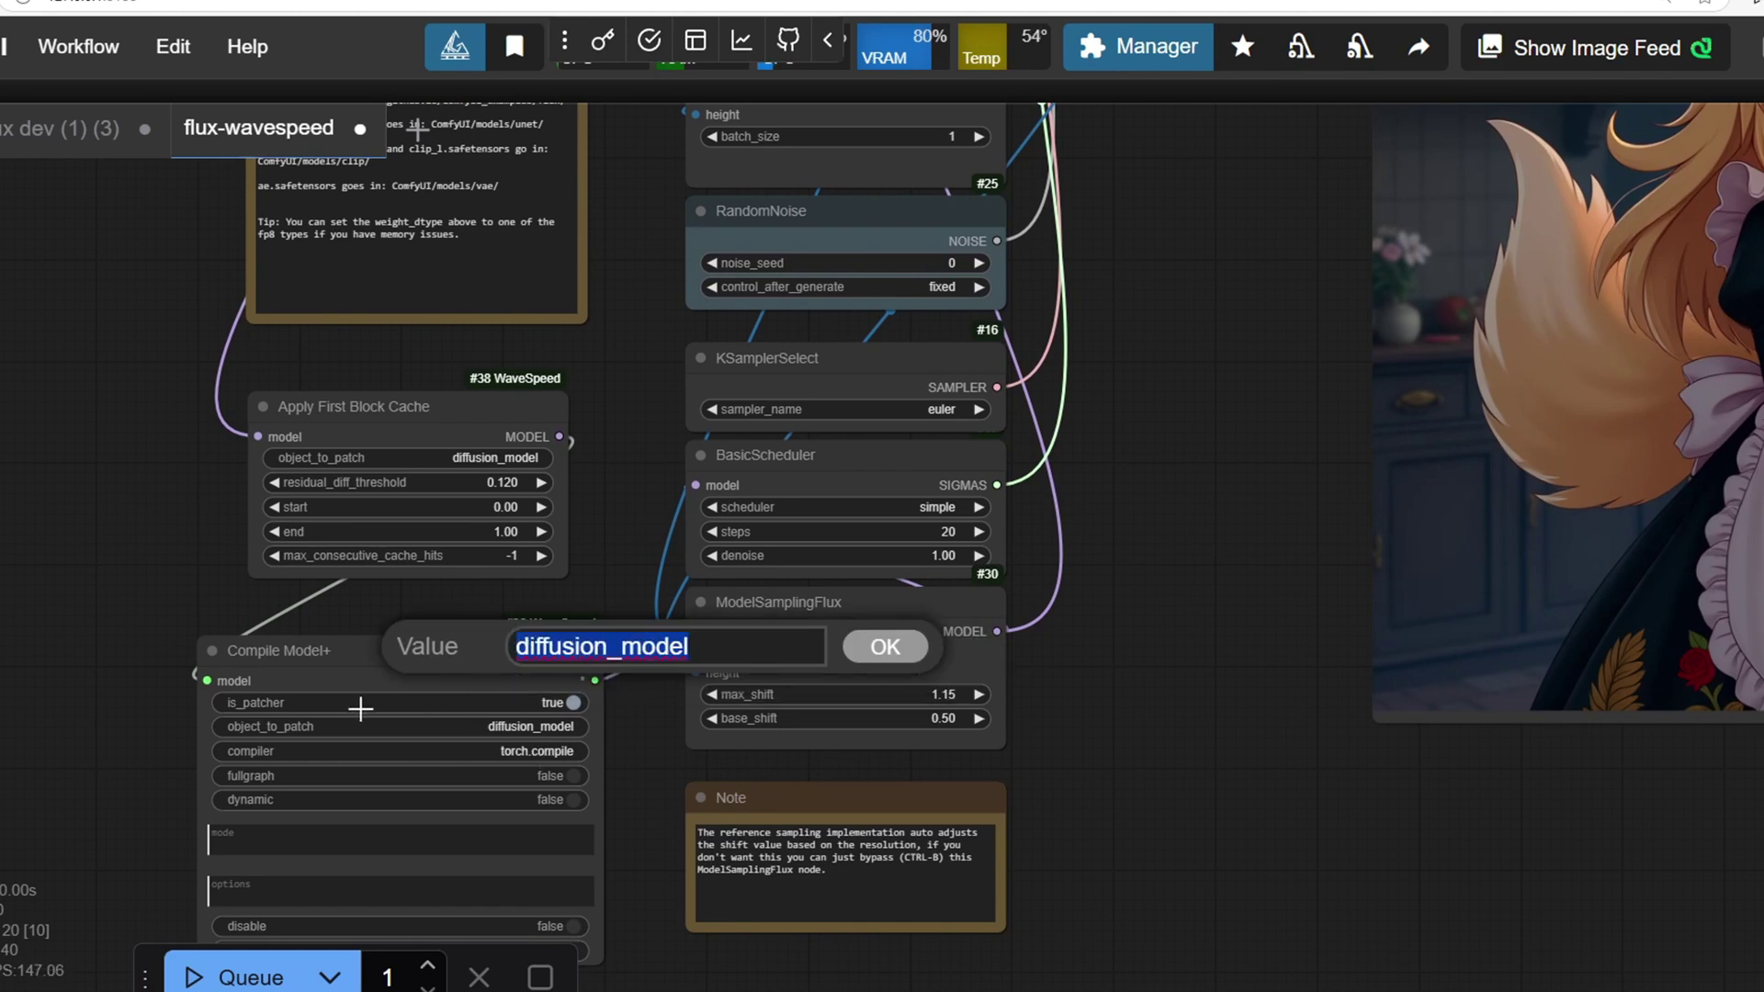
{"action": "key", "text": "Escape"}
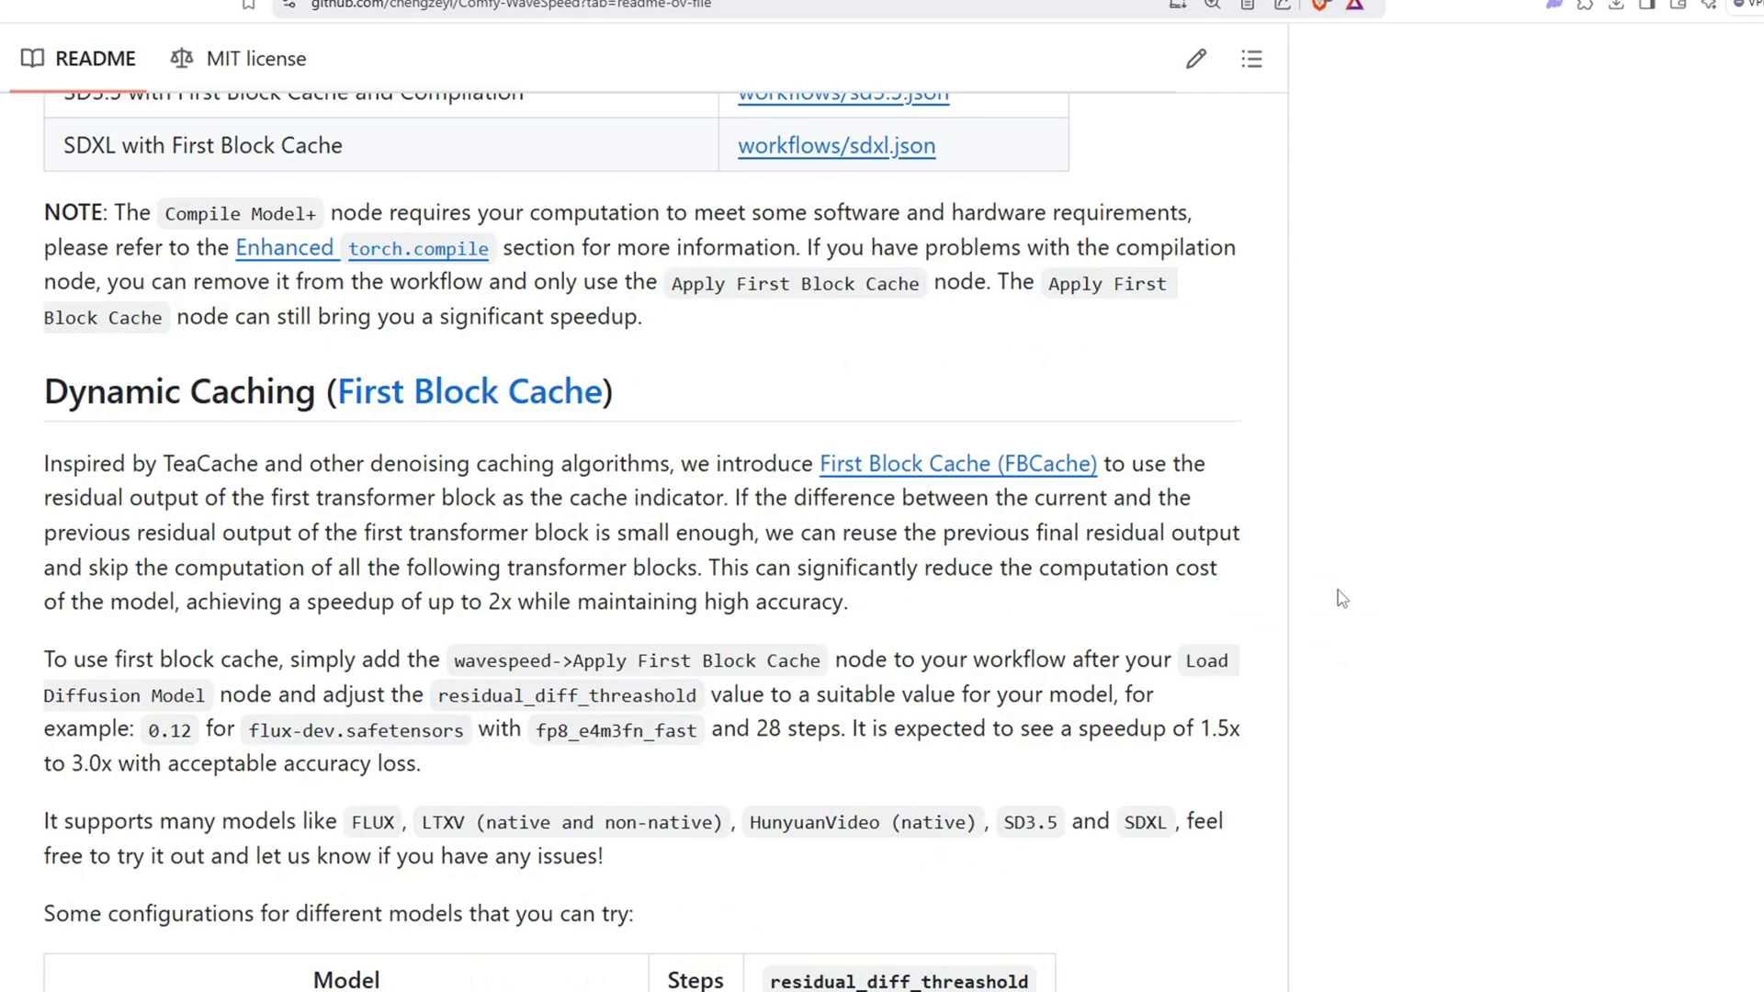
{"action": "scroll", "coordinate": [1341, 598], "scroll_direction": "down", "scroll_amount": 2}
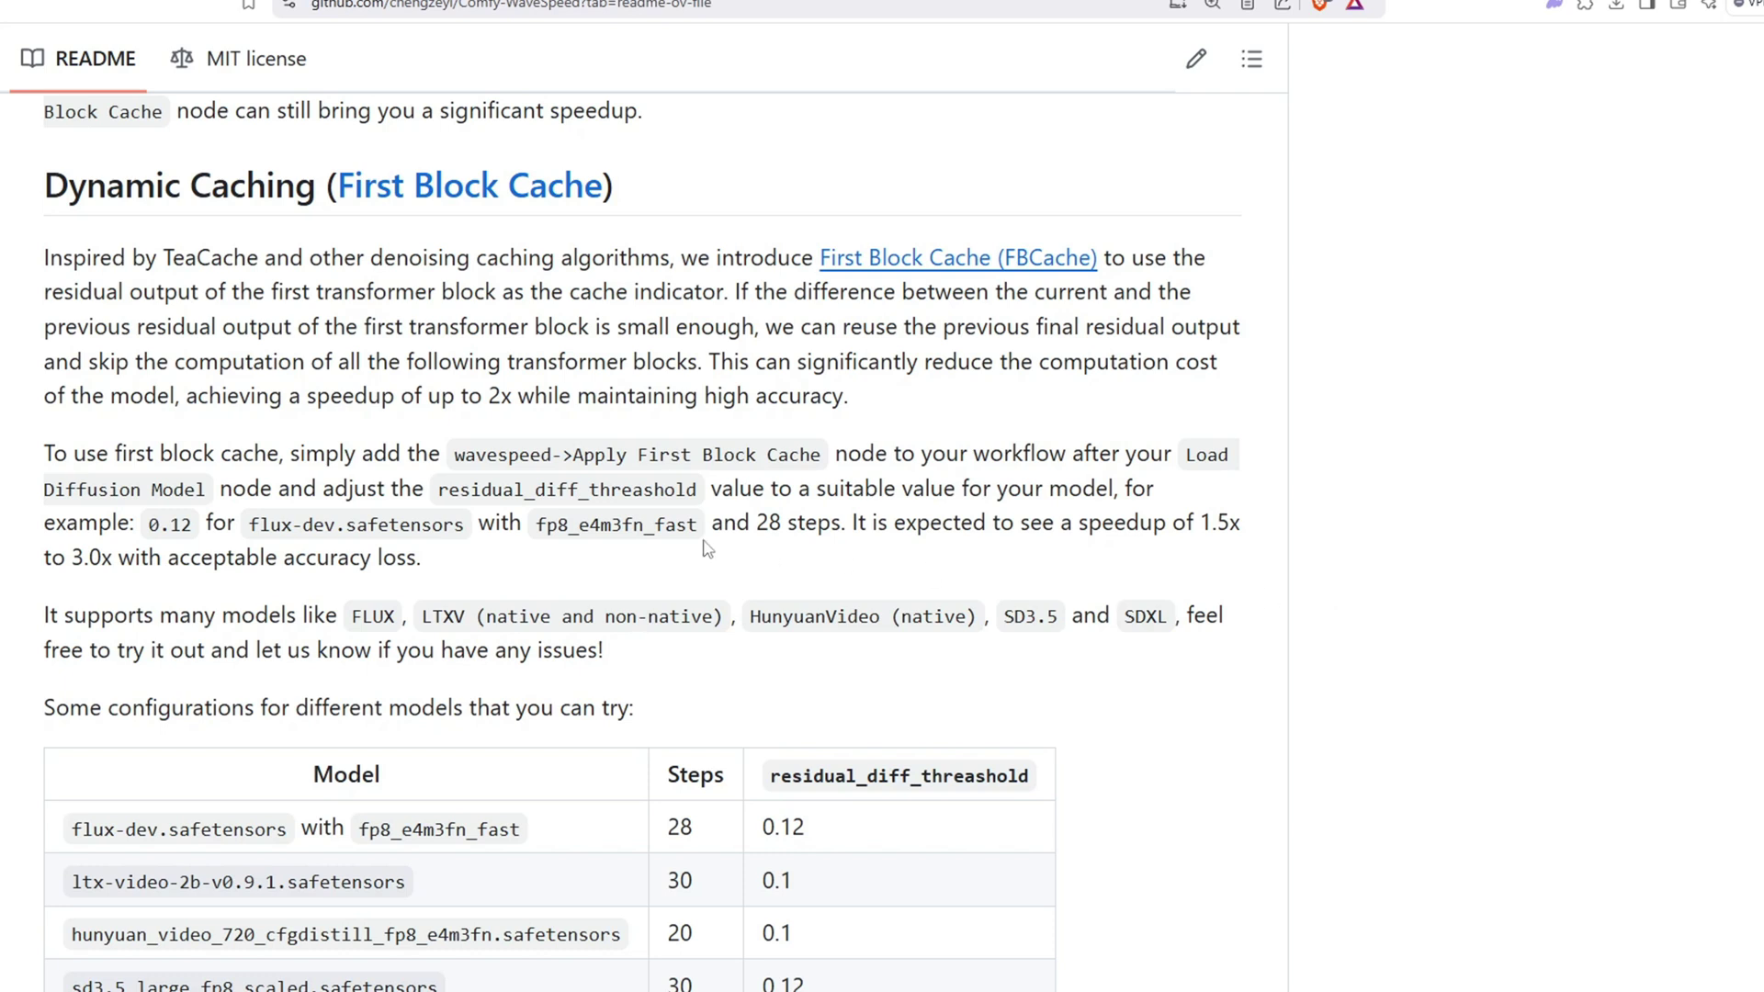
{"action": "left_click_drag", "start_coordinate": [448, 491], "coordinate": [690, 494]}
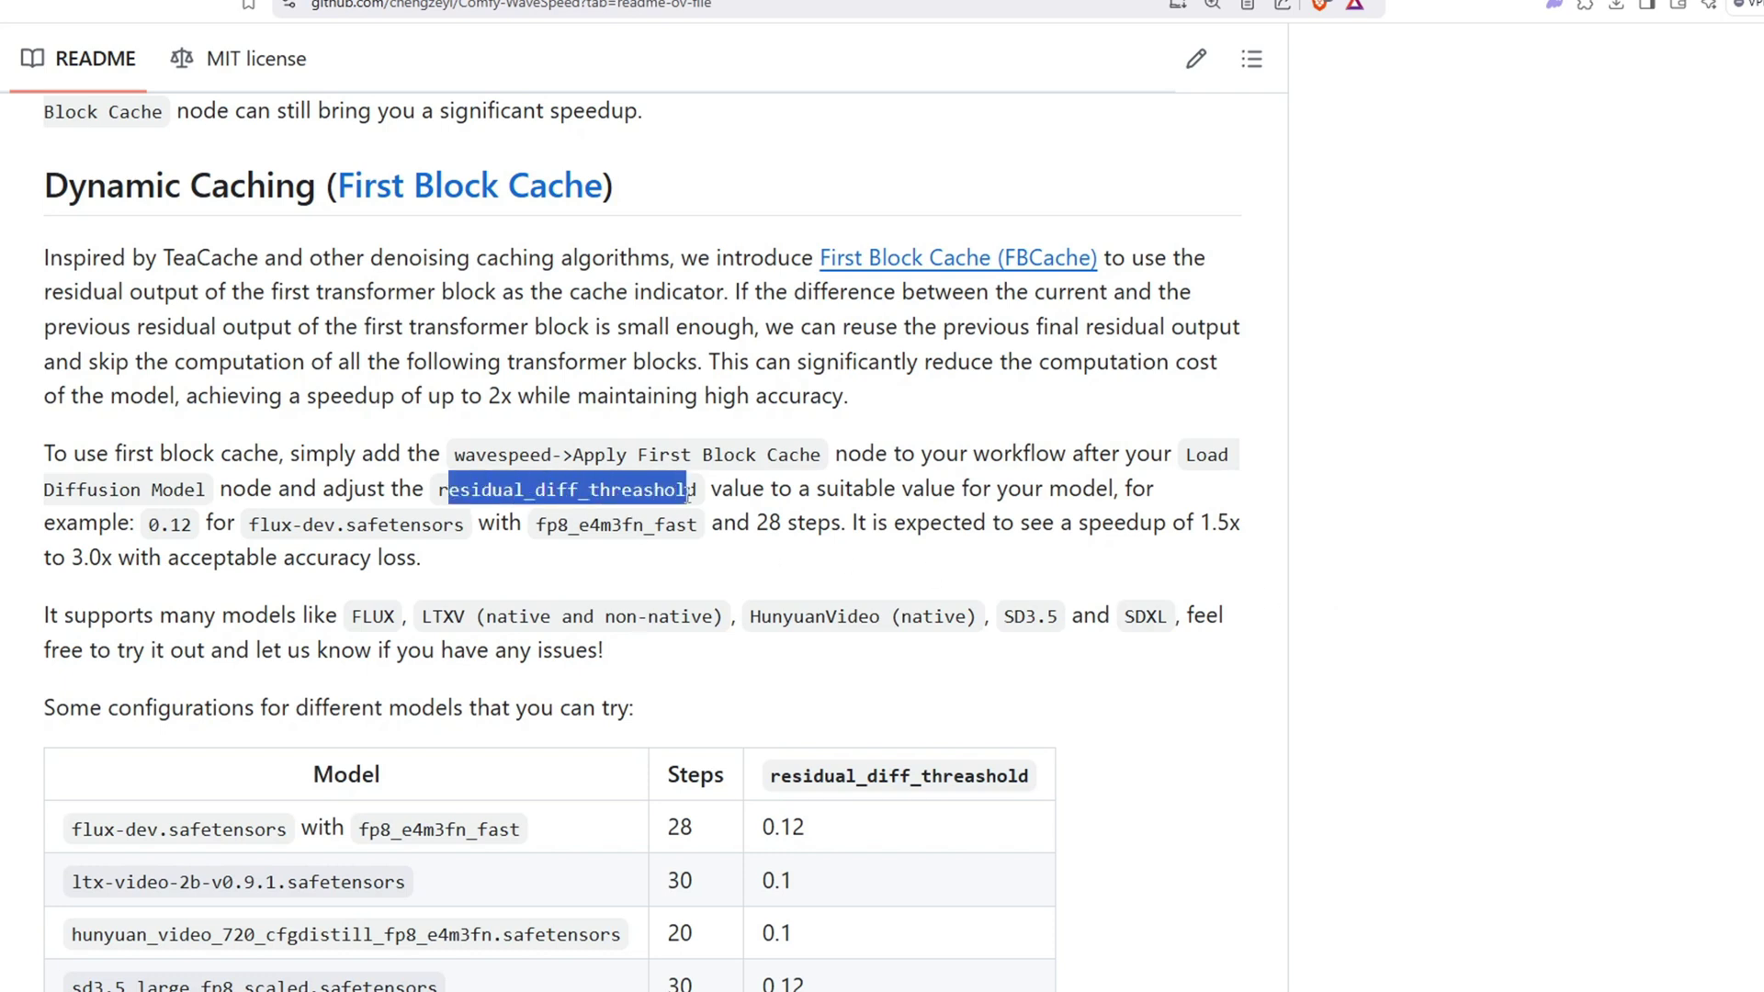
{"action": "left_click", "coordinate": [1408, 652]}
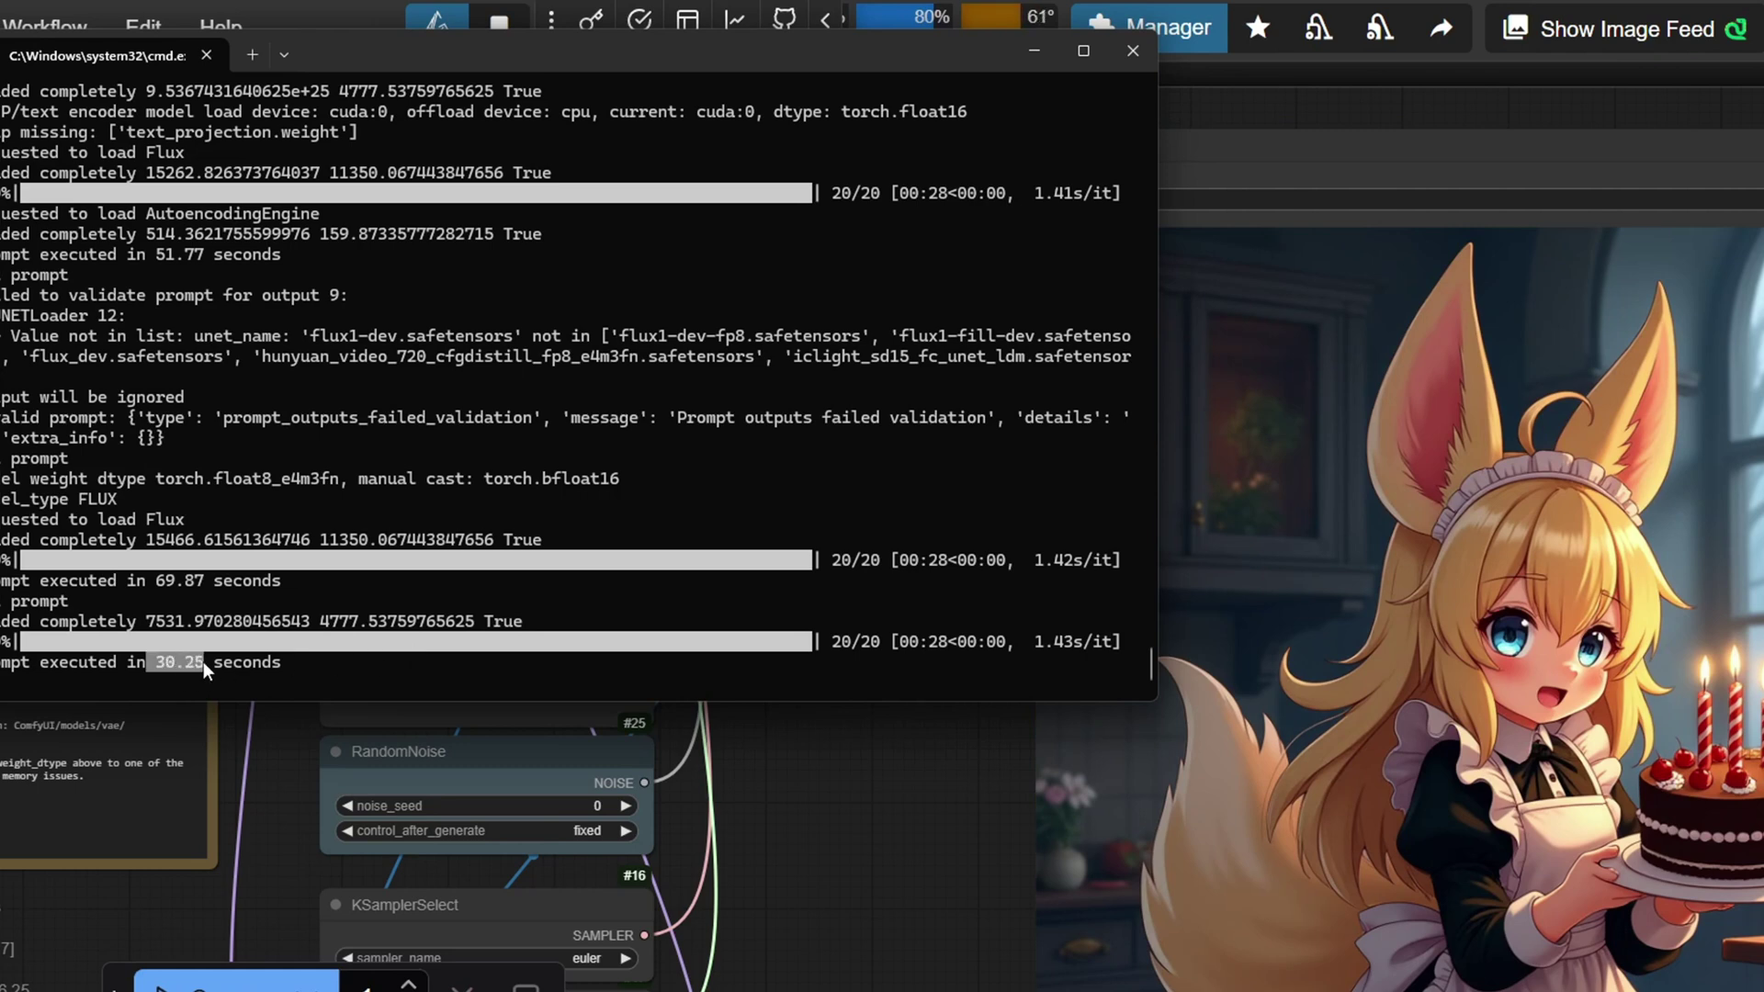
- Highlight the 30.25-second generation time in the console and return to the ComfyUI workflow
{"action": "left_click_drag", "start_coordinate": [283, 664], "coordinate": [2, 661]}
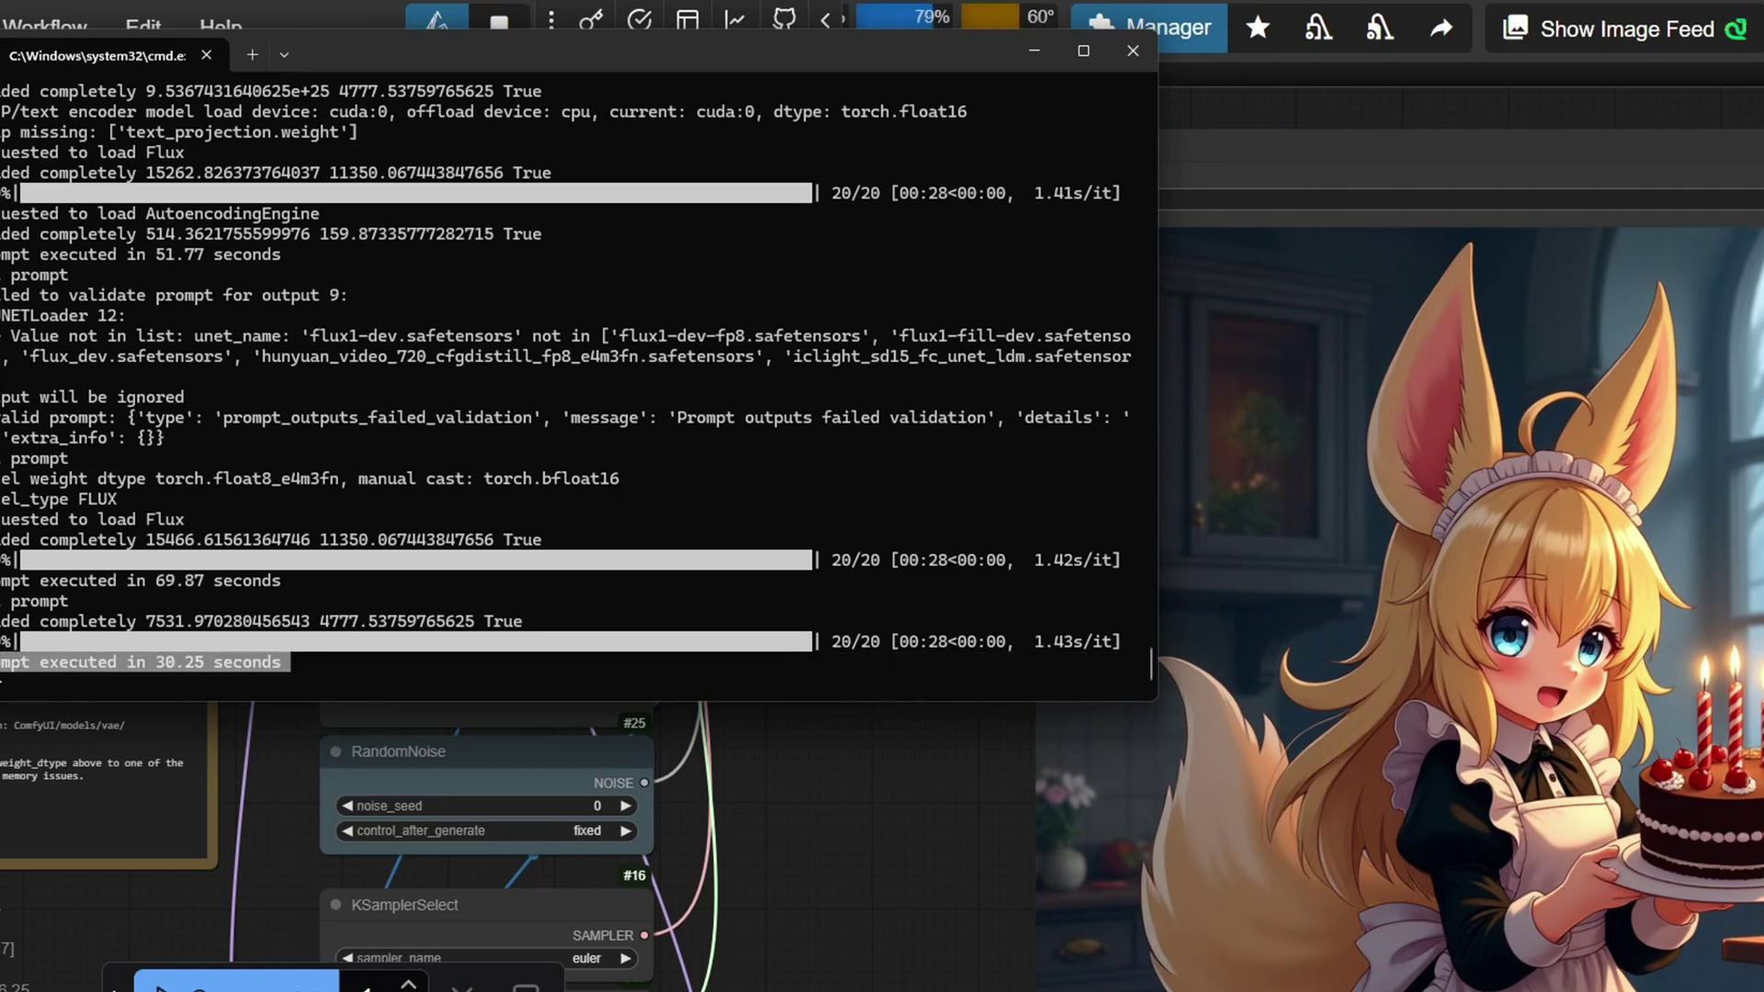
{"action": "left_click", "coordinate": [873, 784]}
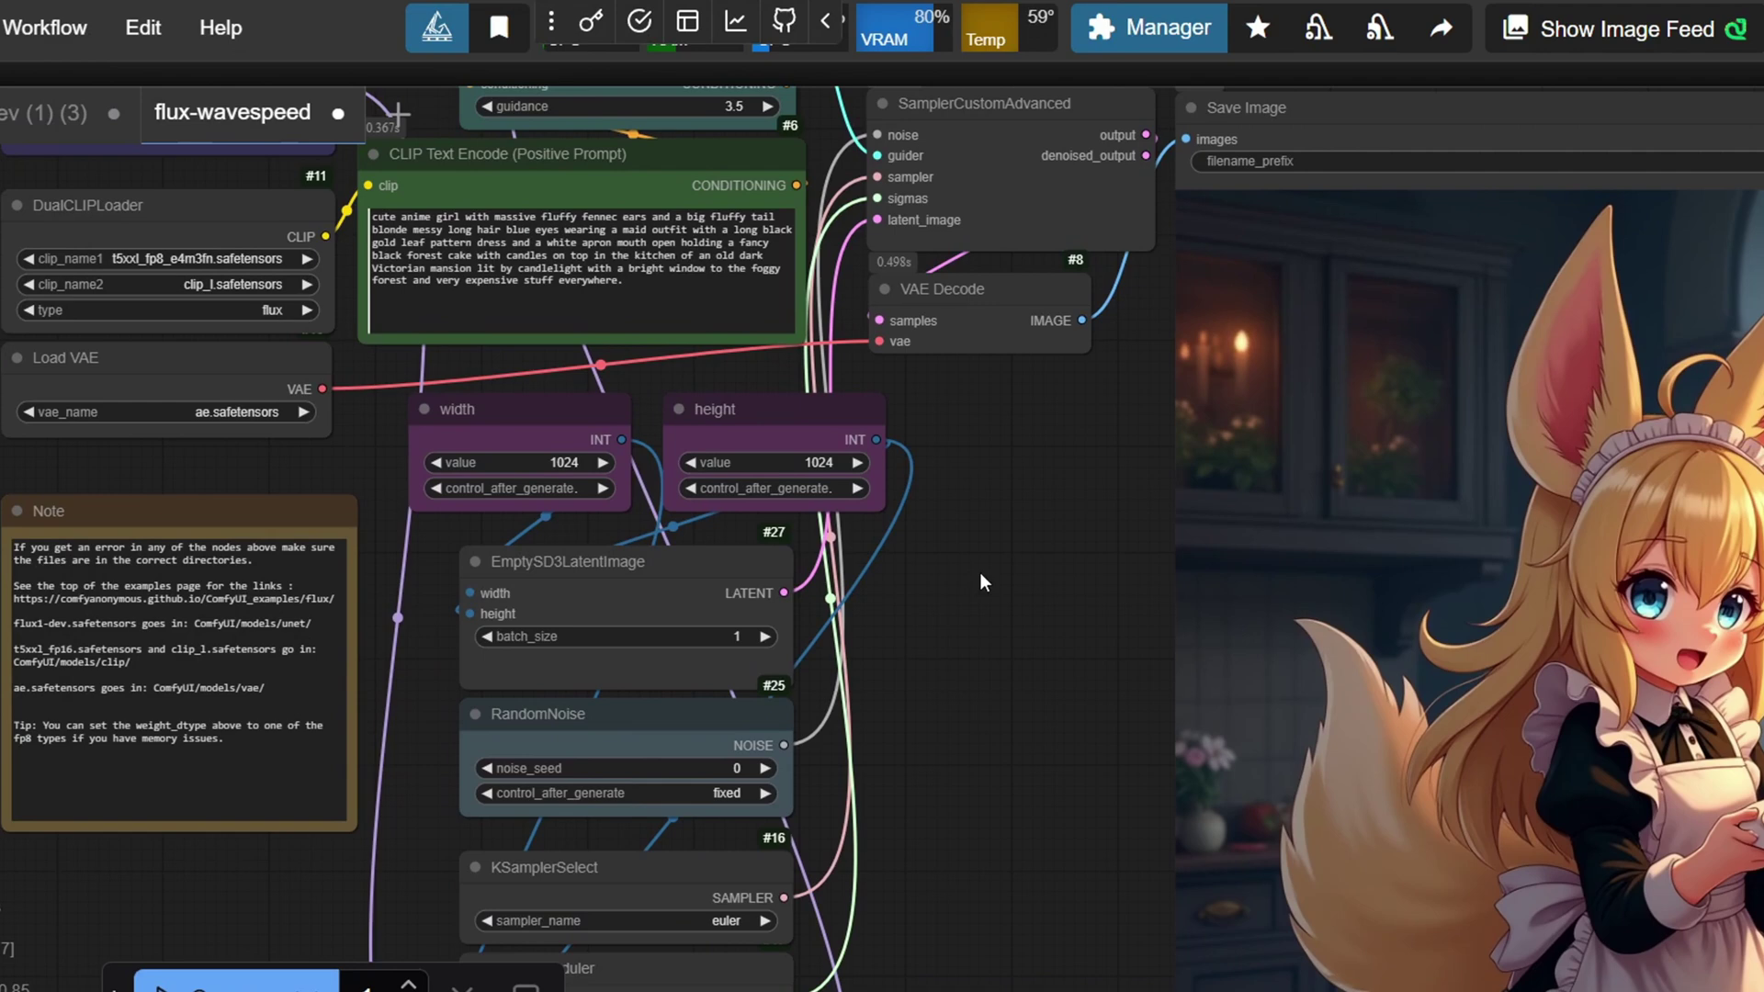
{"action": "scroll", "coordinate": [995, 635], "scroll_direction": "down", "scroll_amount": 4}
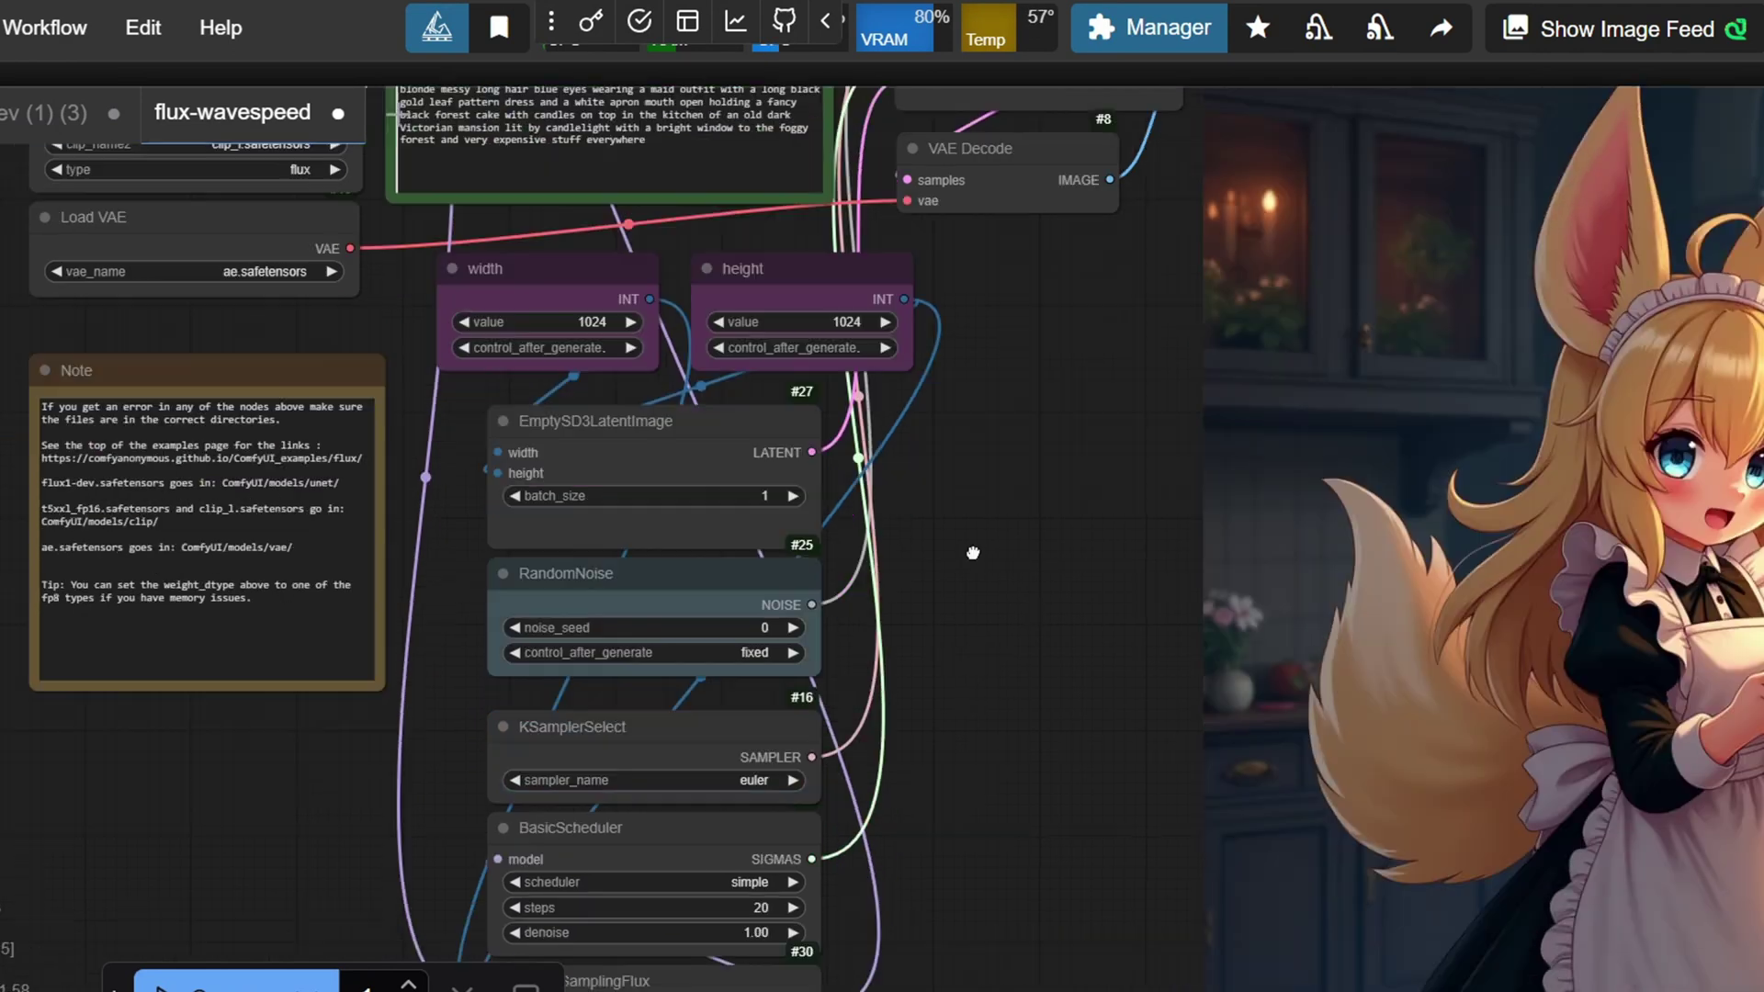
{"action": "scroll", "coordinate": [984, 520], "scroll_direction": "down", "scroll_amount": 4}
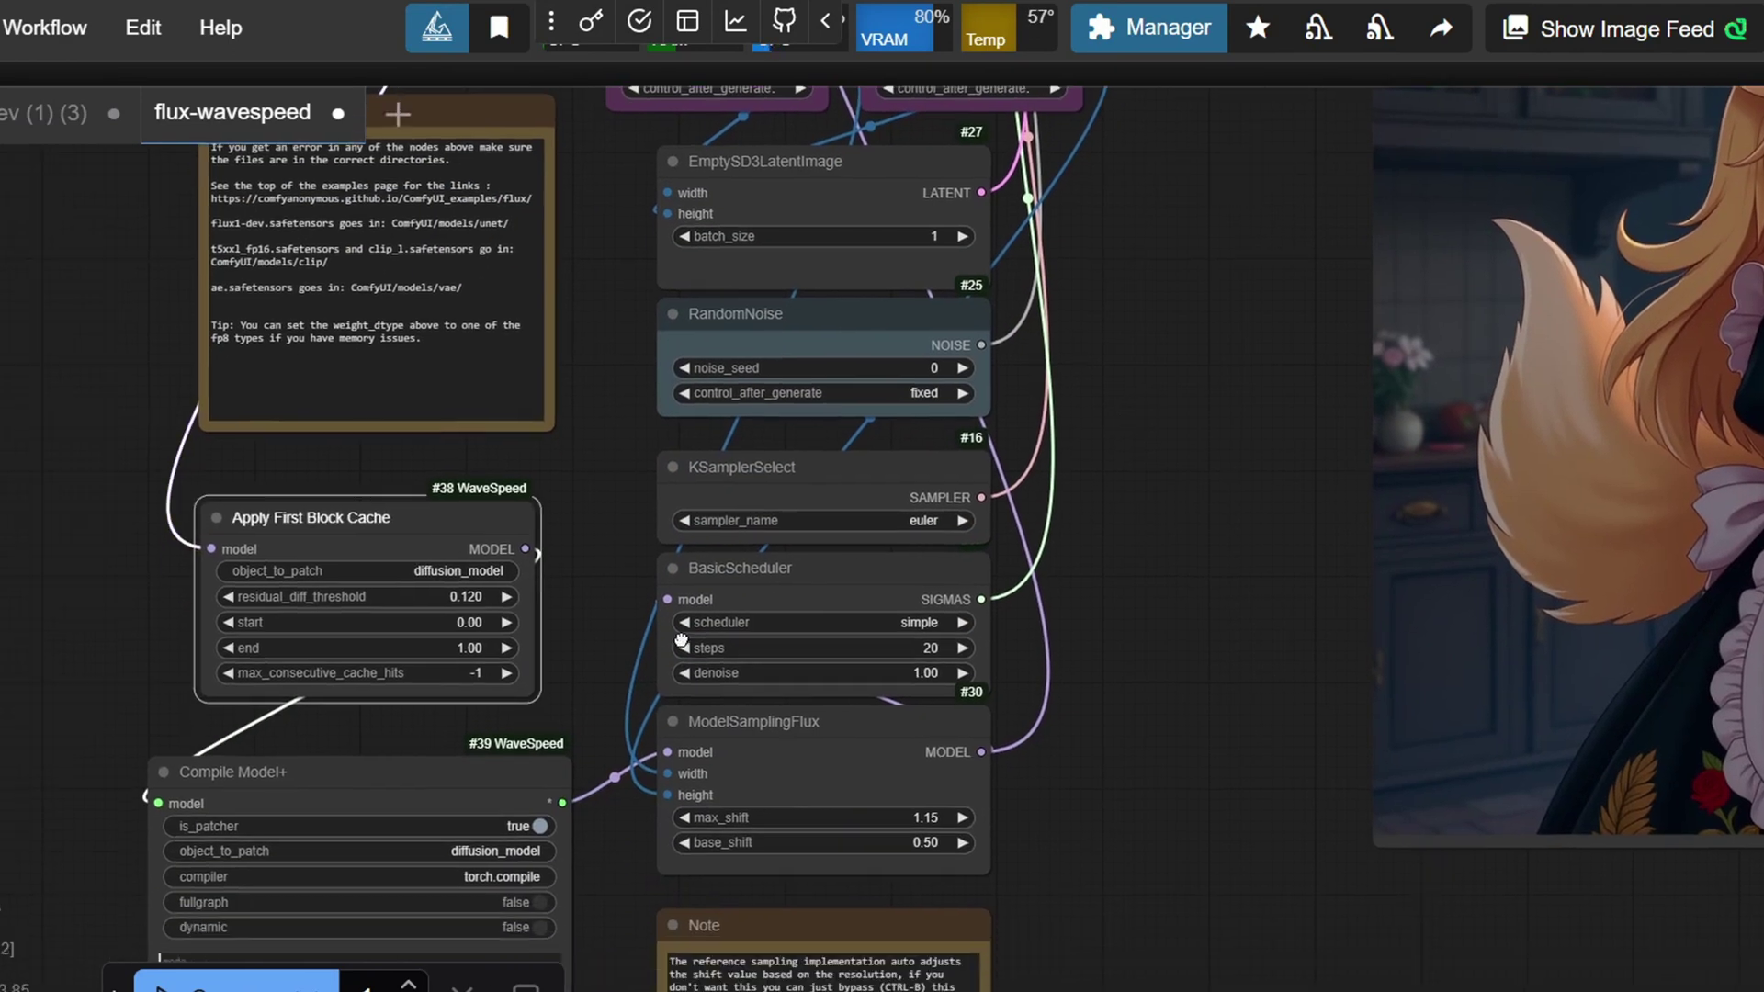
{"action": "scroll", "coordinate": [401, 601], "scroll_direction": "down", "scroll_amount": 3}
- Edit the Apply First Block Cache residual_diff_threshold value and pan the canvas back toward the node
{"action": "left_click", "coordinate": [448, 701]}
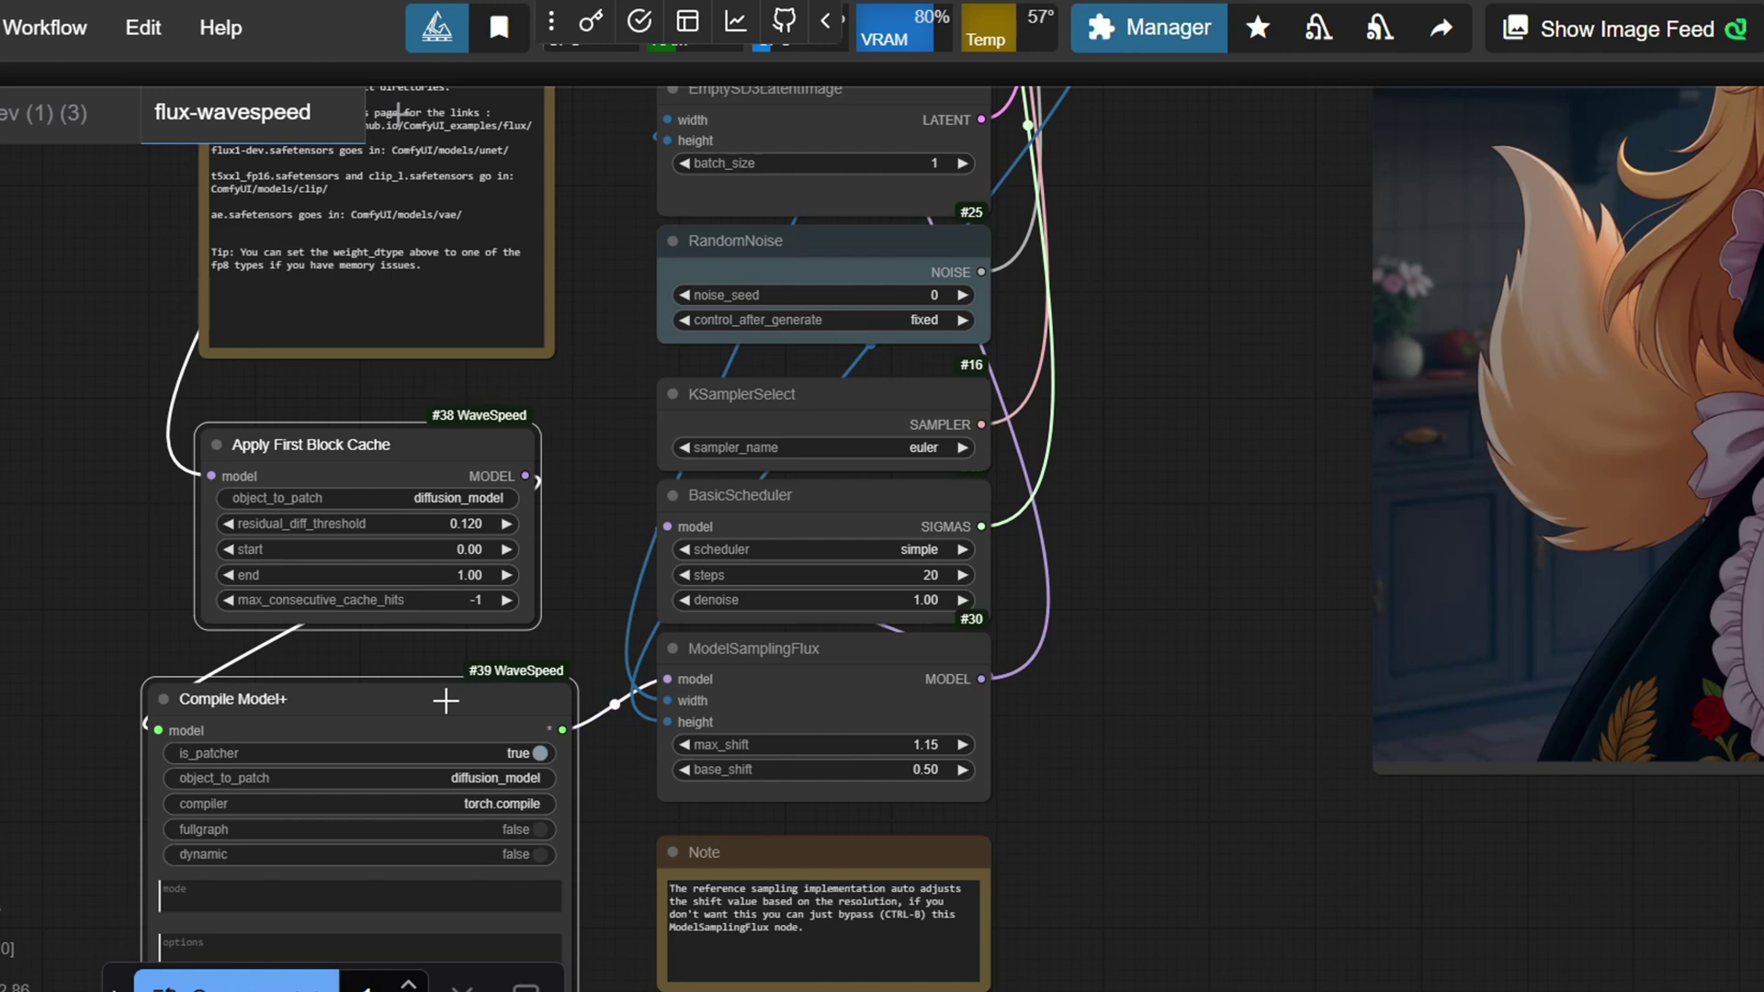
{"action": "left_click", "coordinate": [470, 523]}
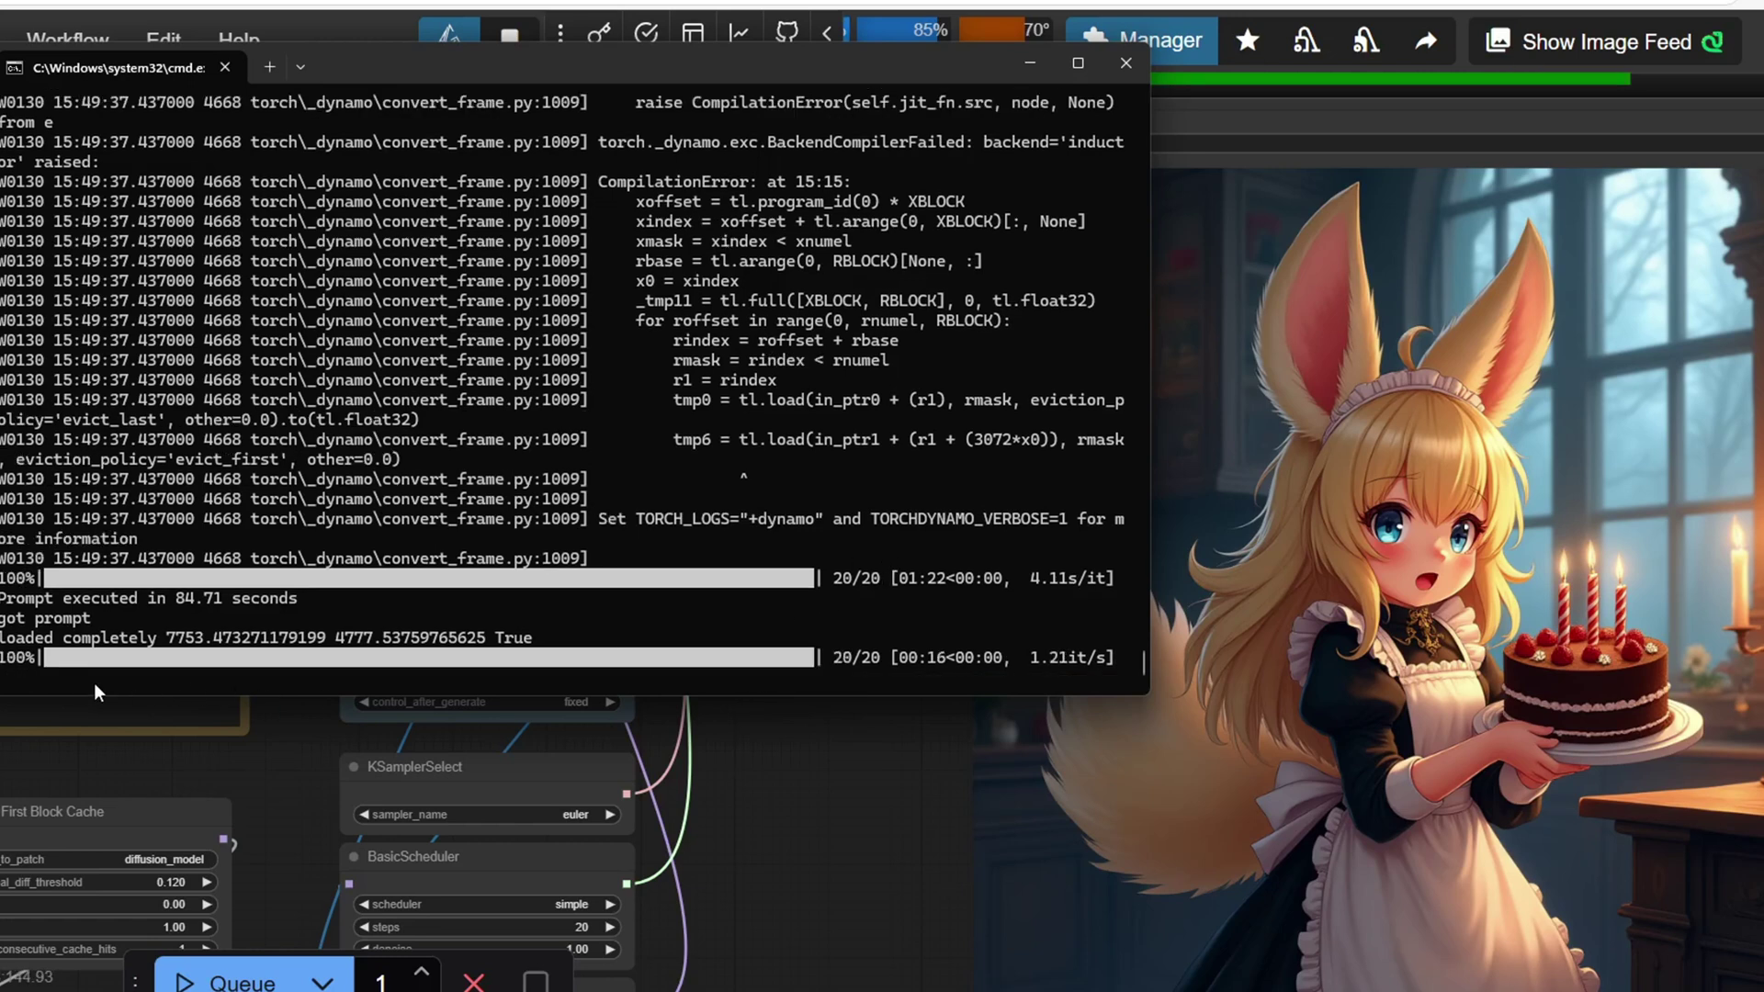
{"action": "left_click_drag", "start_coordinate": [176, 658], "coordinate": [222, 658]}
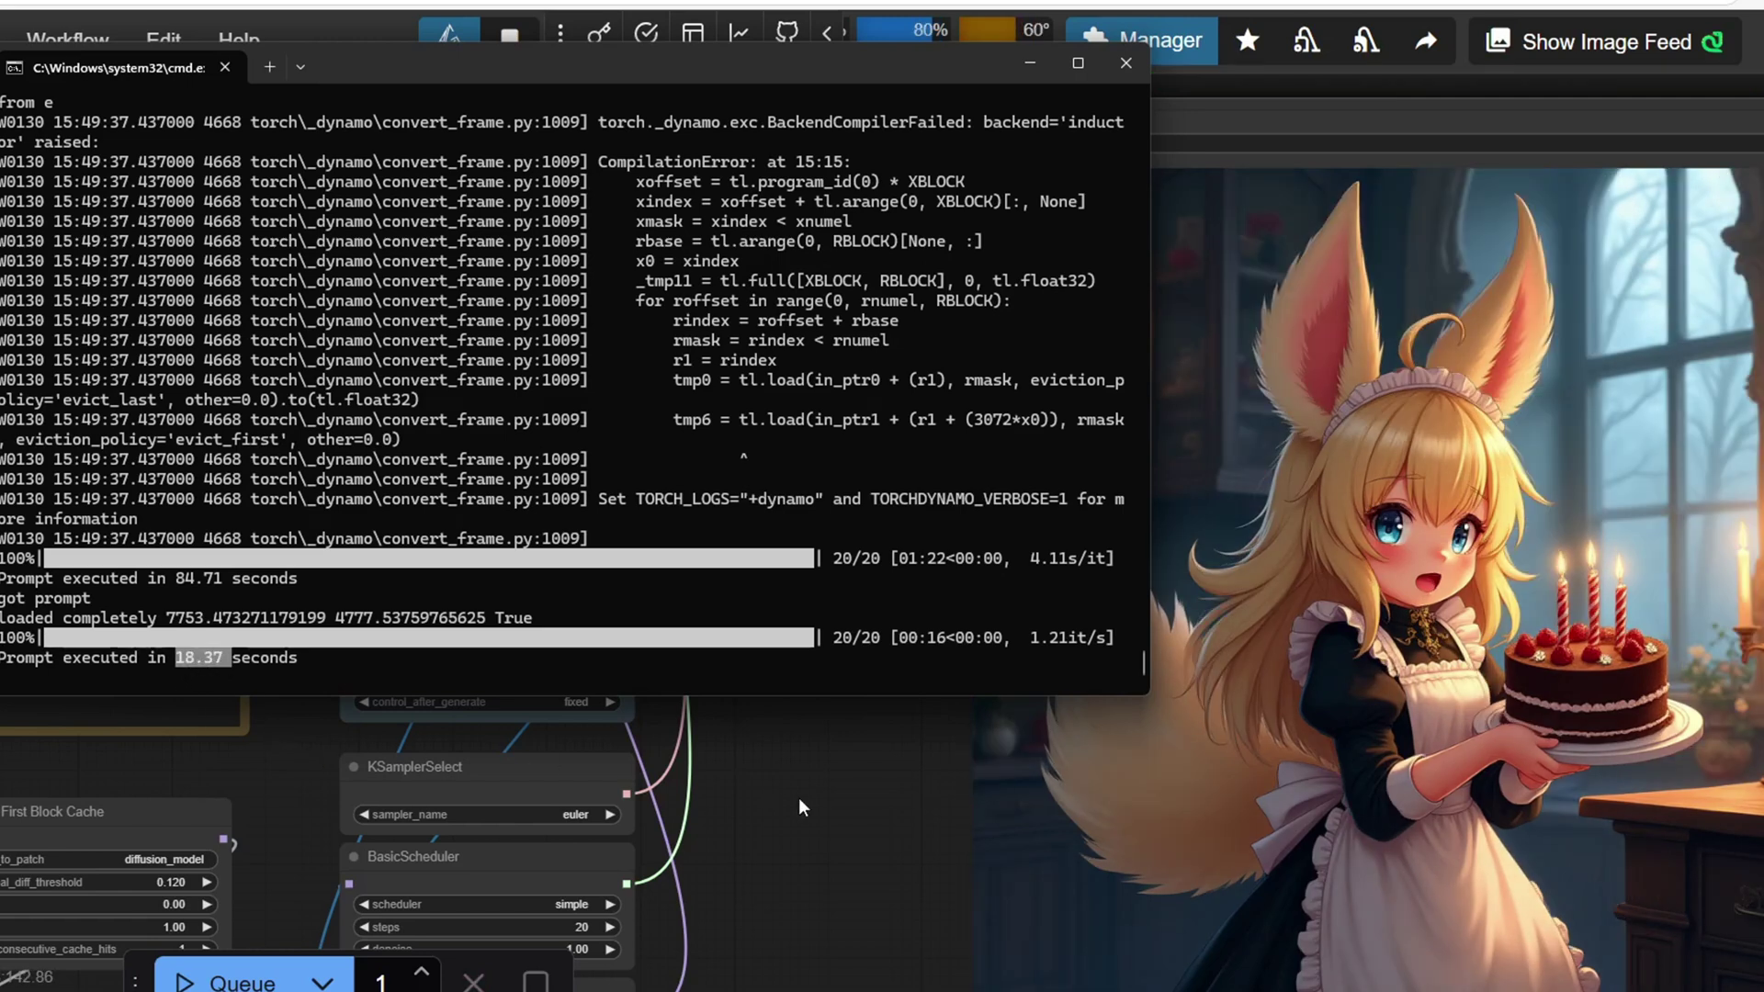
{"action": "left_click", "coordinate": [751, 814]}
{"action": "left_click_drag", "start_coordinate": [796, 782], "coordinate": [624, 725]}
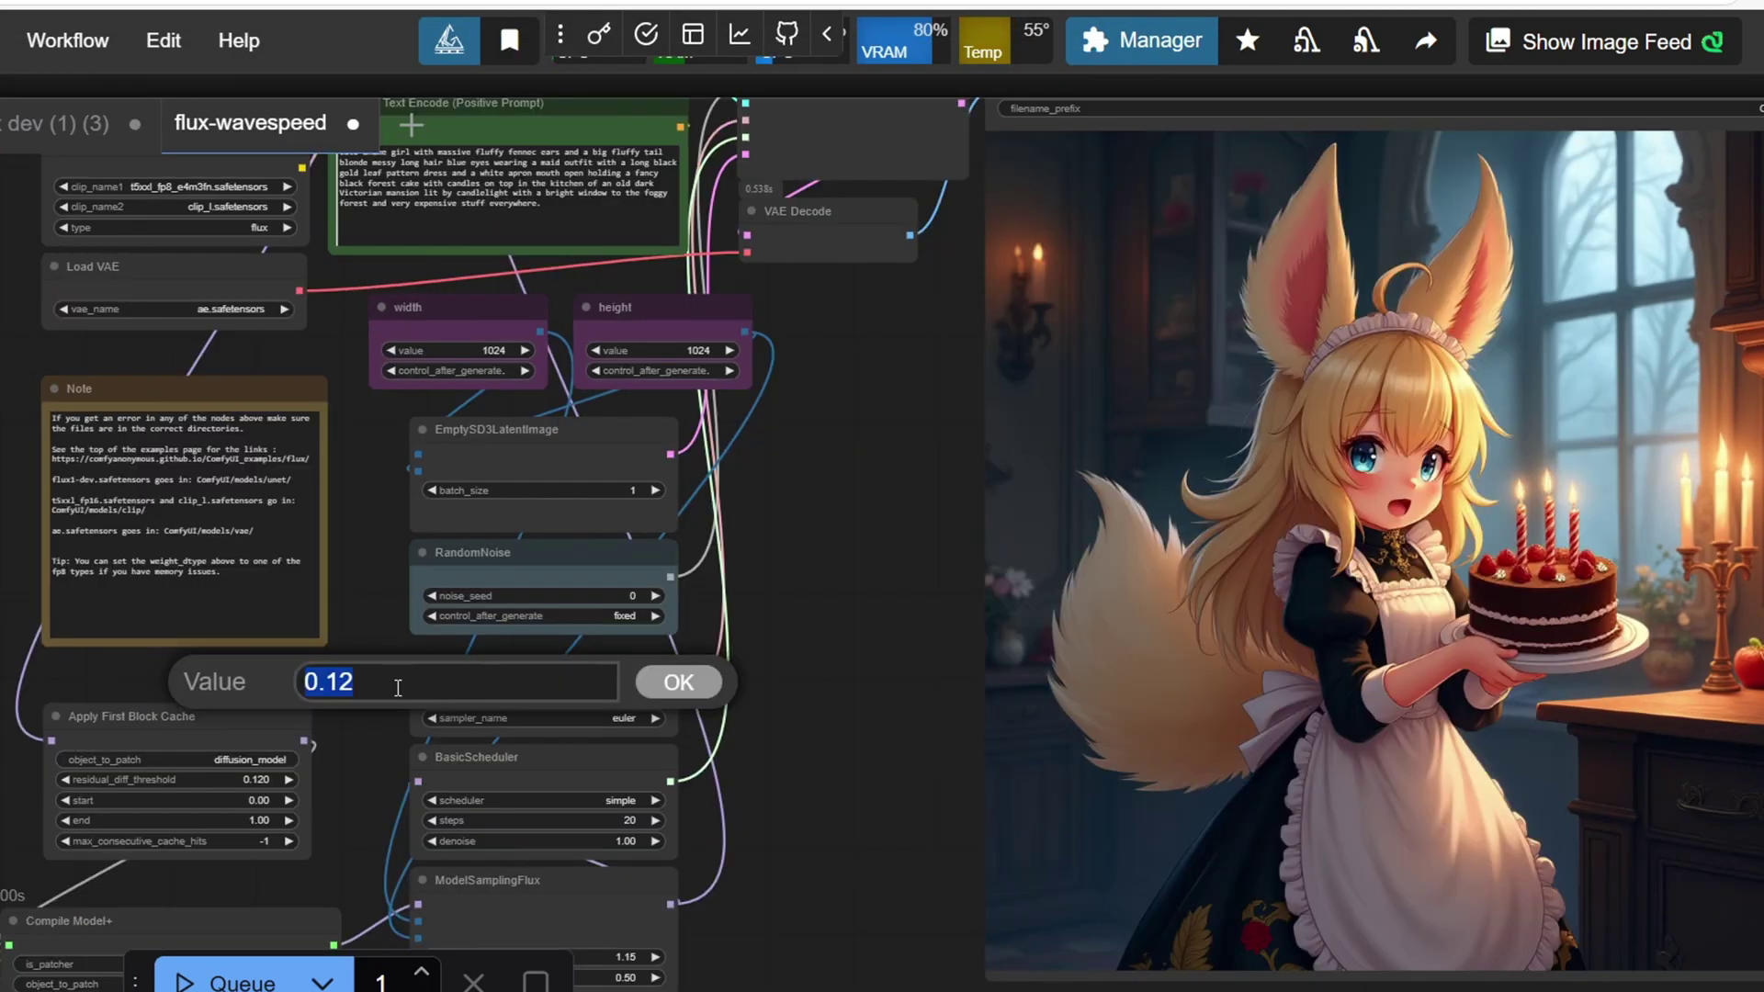
- Change residual_diff_threshold to 0.15
{"action": "left_click", "coordinate": [398, 686]}
{"action": "key", "text": "BackSpace"}
{"action": "type", "text": "5"}
{"action": "key", "text": "Return"}
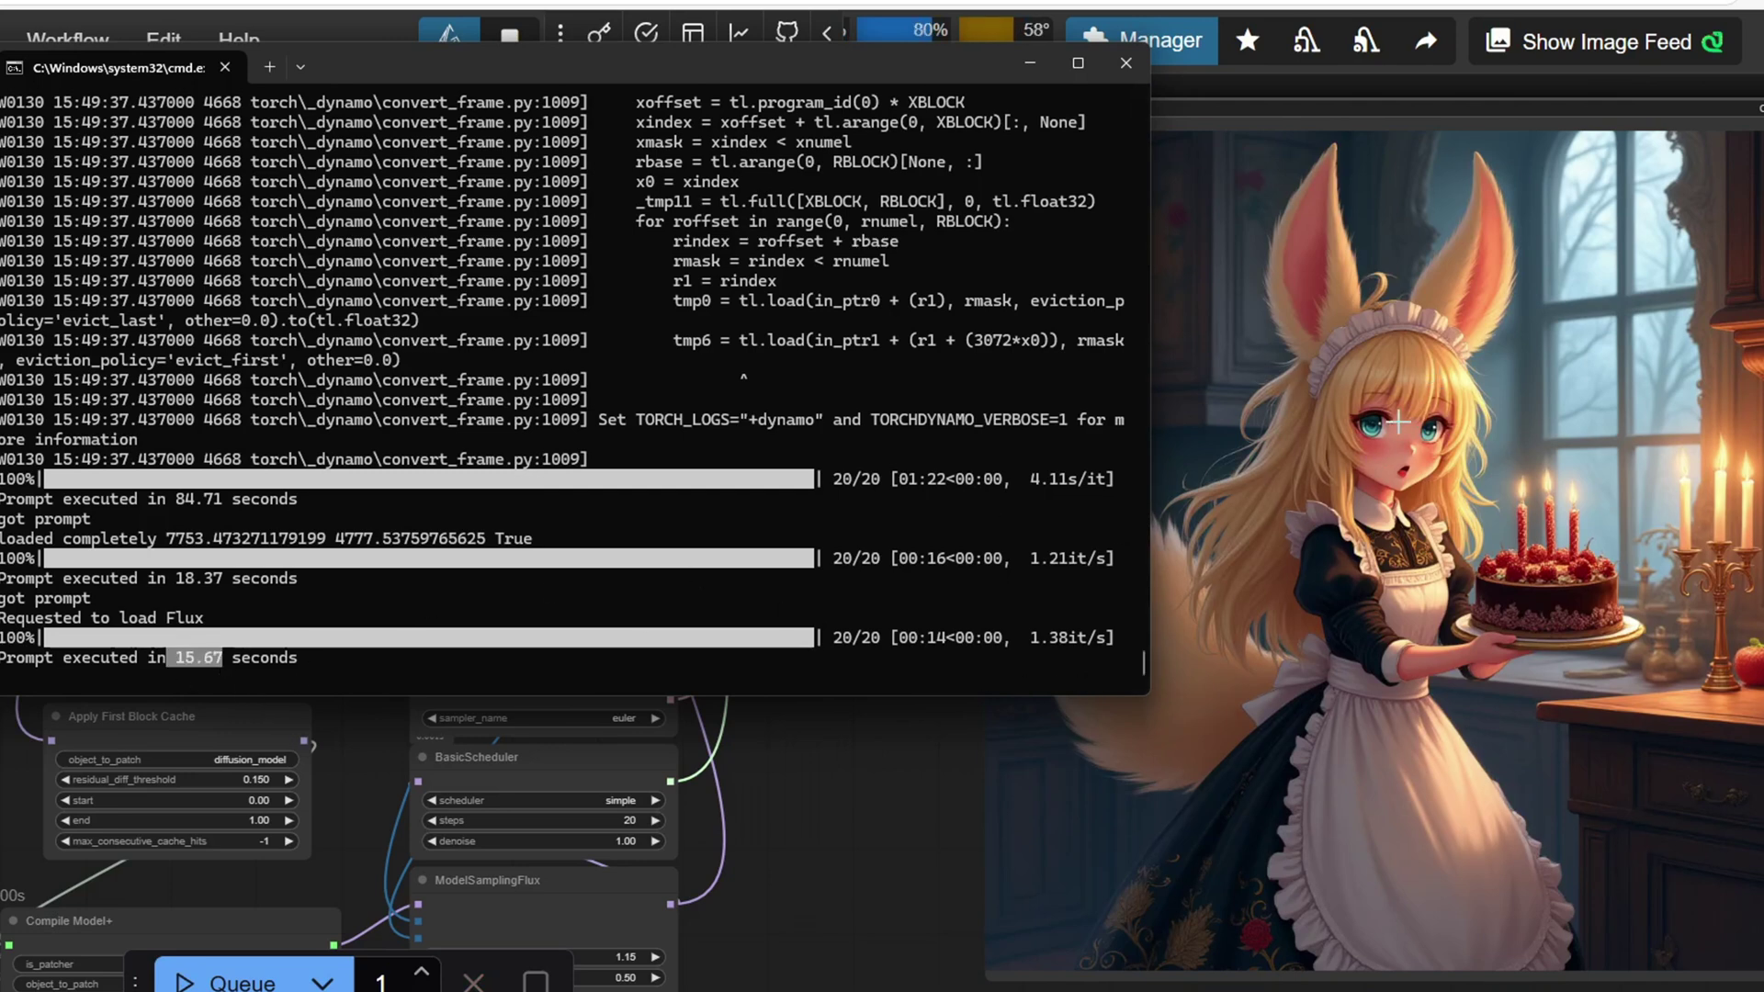
- Set residual_diff_threshold to 0.25, generate, and check the run time in the console
{"action": "left_click", "coordinate": [851, 779]}
{"action": "left_click", "coordinate": [257, 779]}
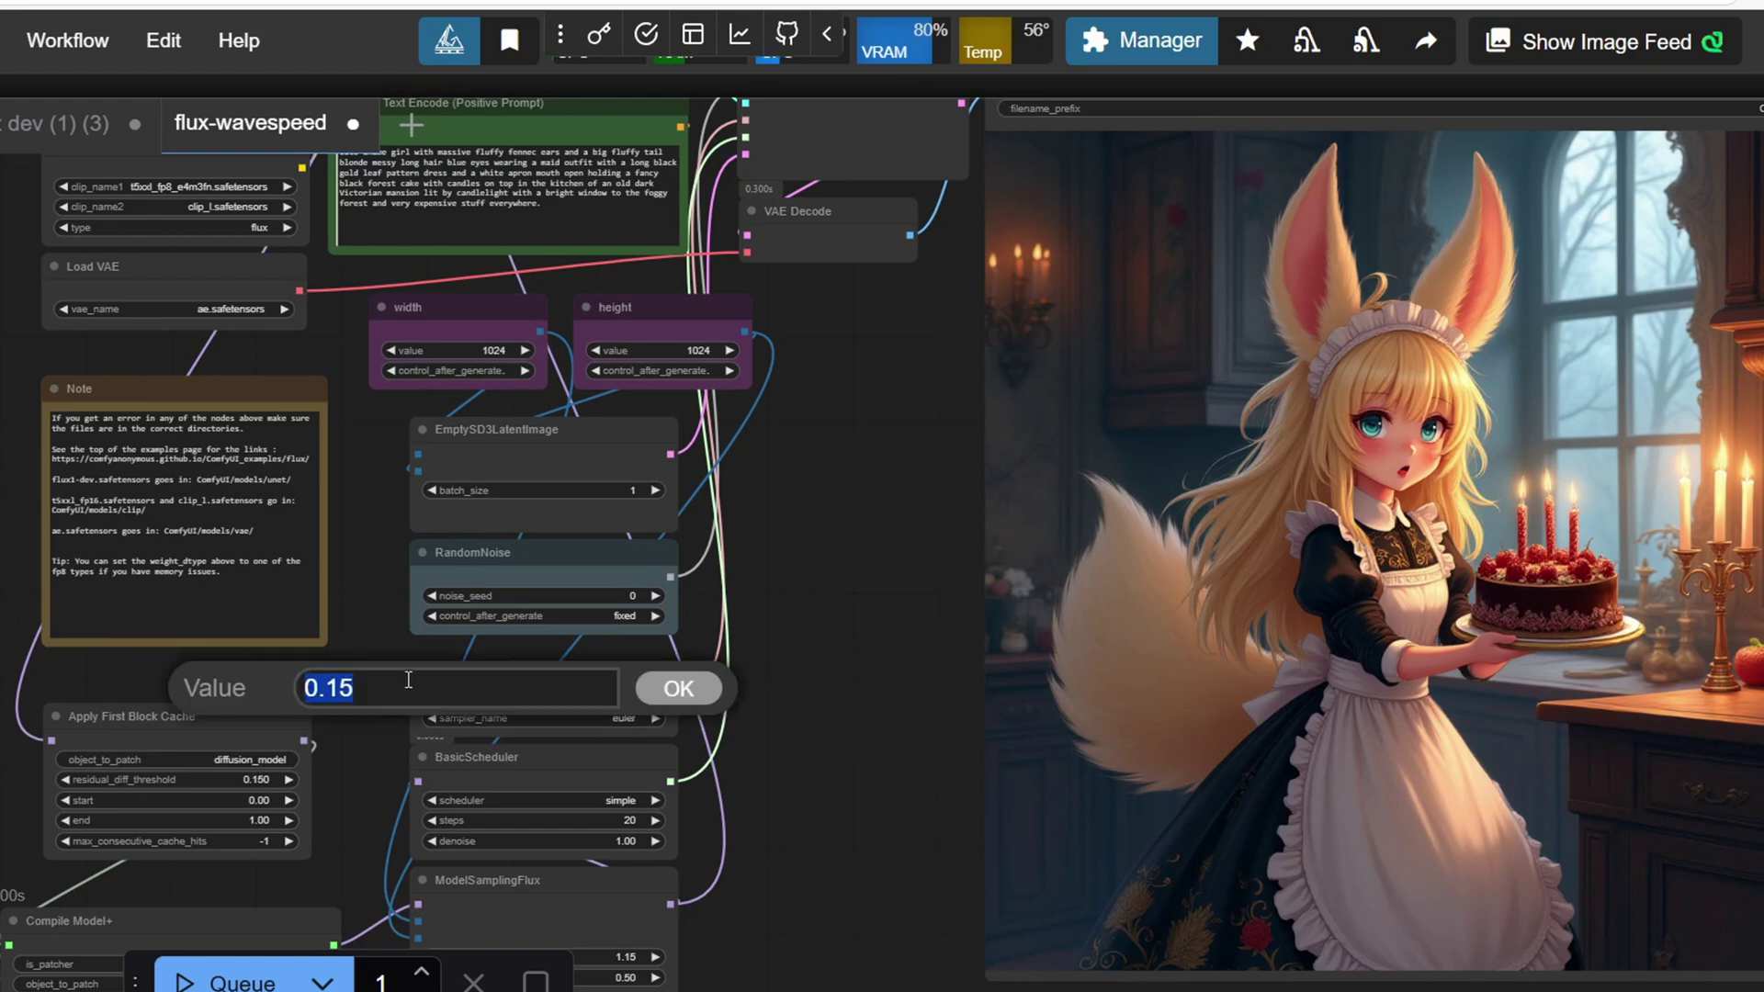
{"action": "type", "text": "0.25"}
{"action": "key", "text": "Return"}
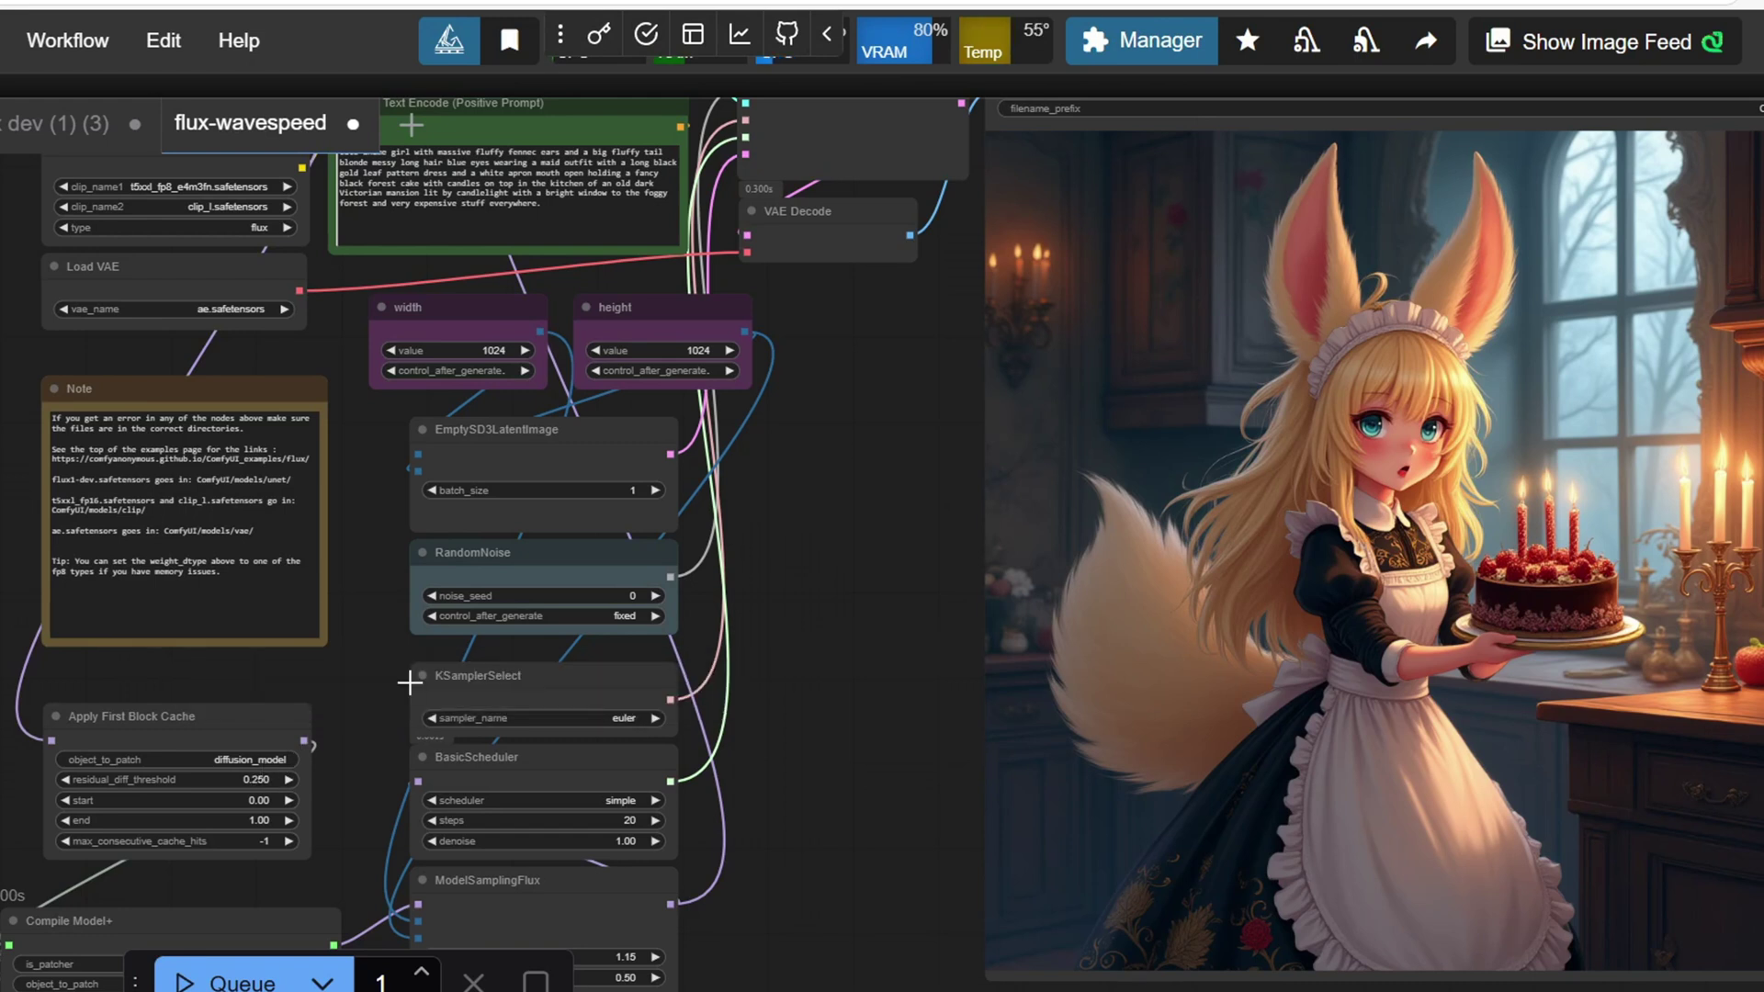
{"action": "left_click", "coordinate": [262, 973]}
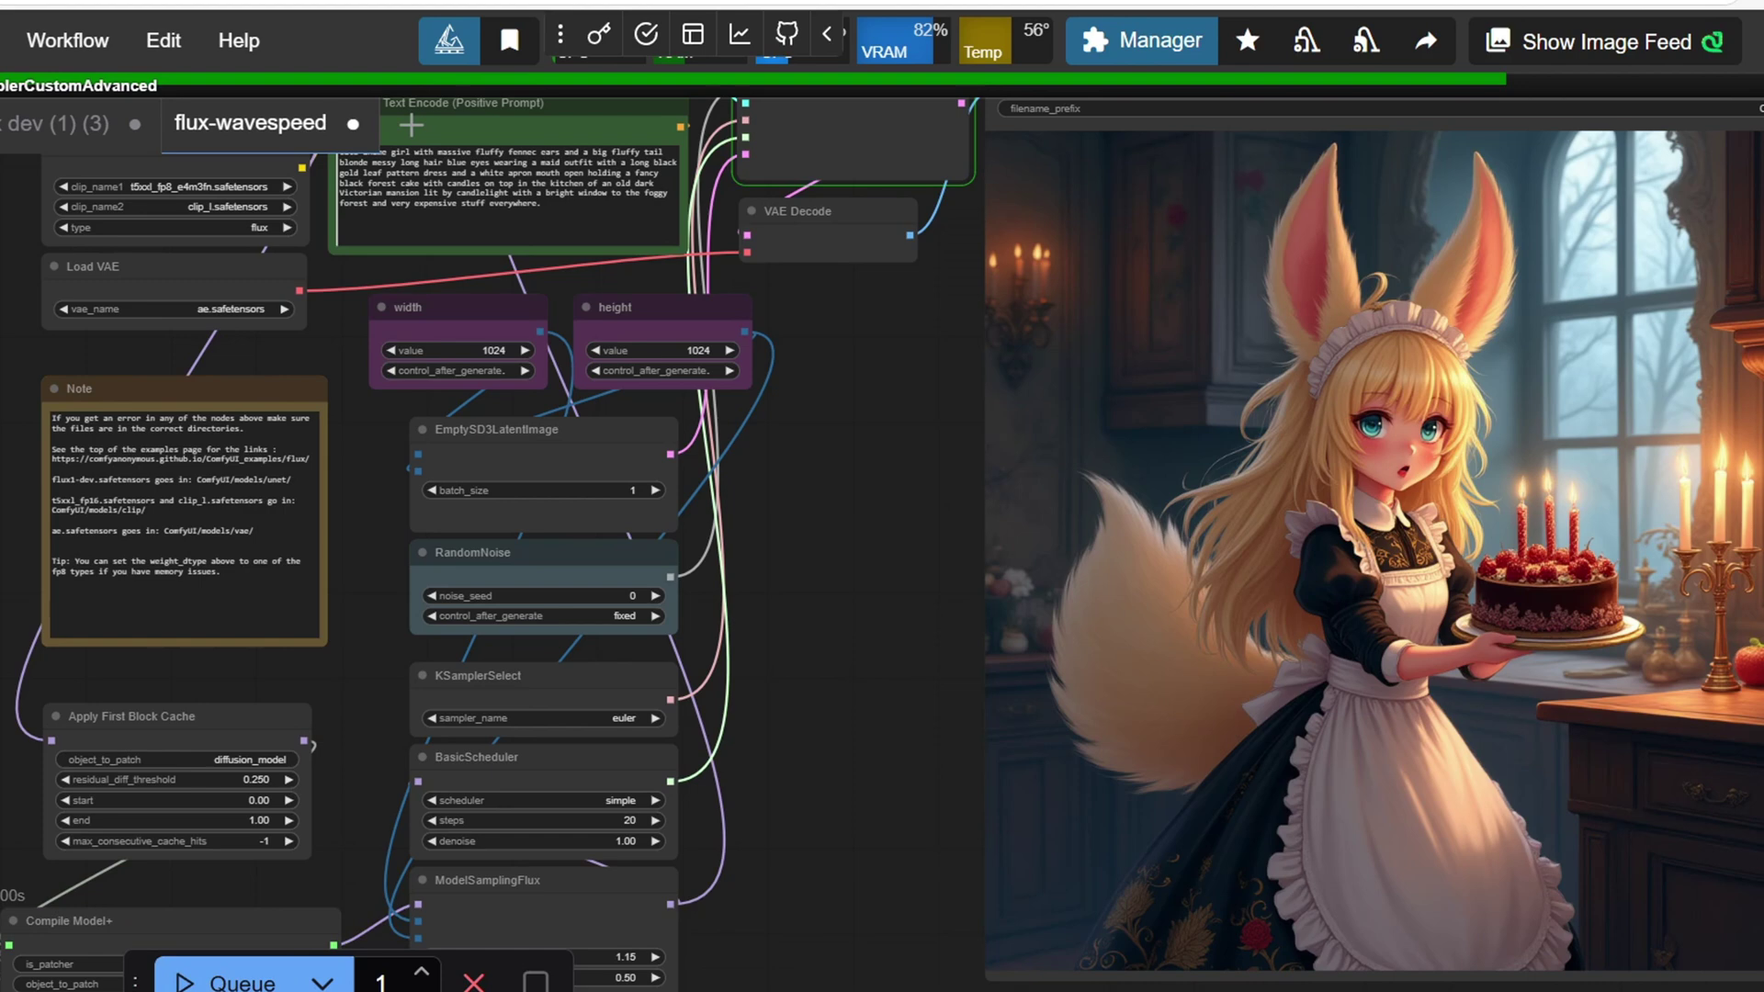
{"action": "key", "text": "alt+Tab"}
{"action": "left_click", "coordinate": [758, 606]}
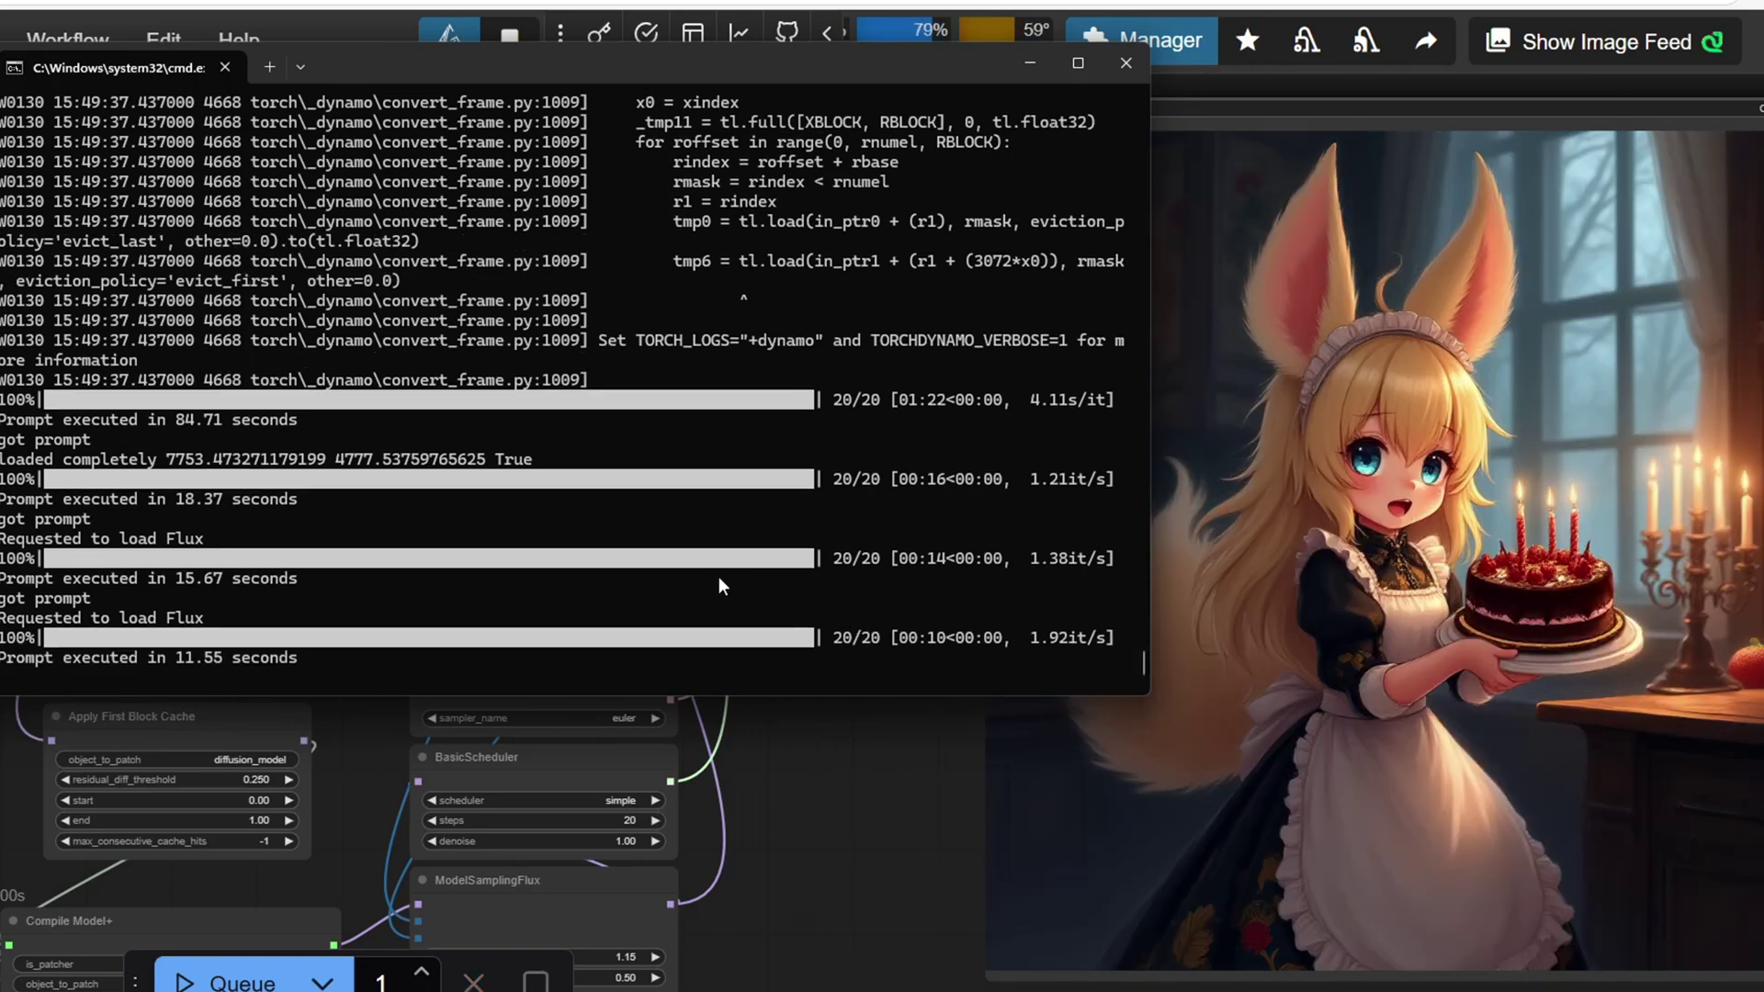
{"action": "left_click", "coordinate": [948, 785]}
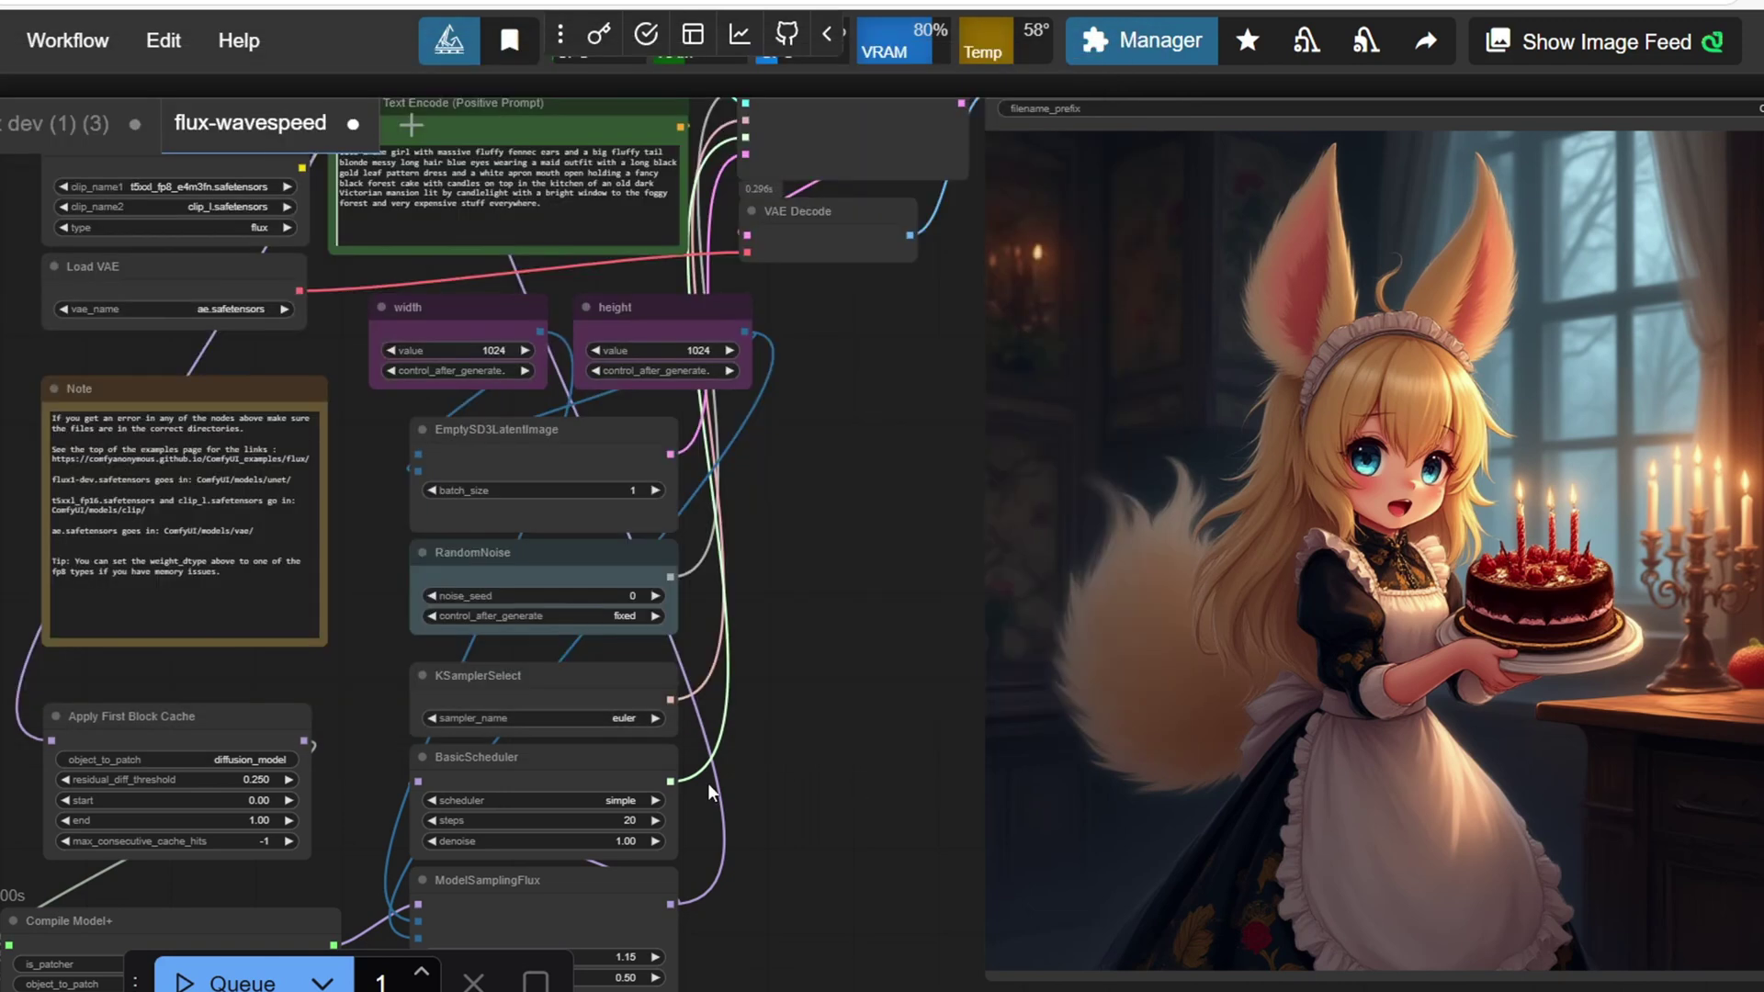
- Set residual_diff_threshold to 0.20, generate again, and watch the console for the time
{"action": "left_click", "coordinate": [266, 782]}
{"action": "key", "text": "BackSpace"}
{"action": "key", "text": "Return"}
{"action": "left_click", "coordinate": [230, 979]}
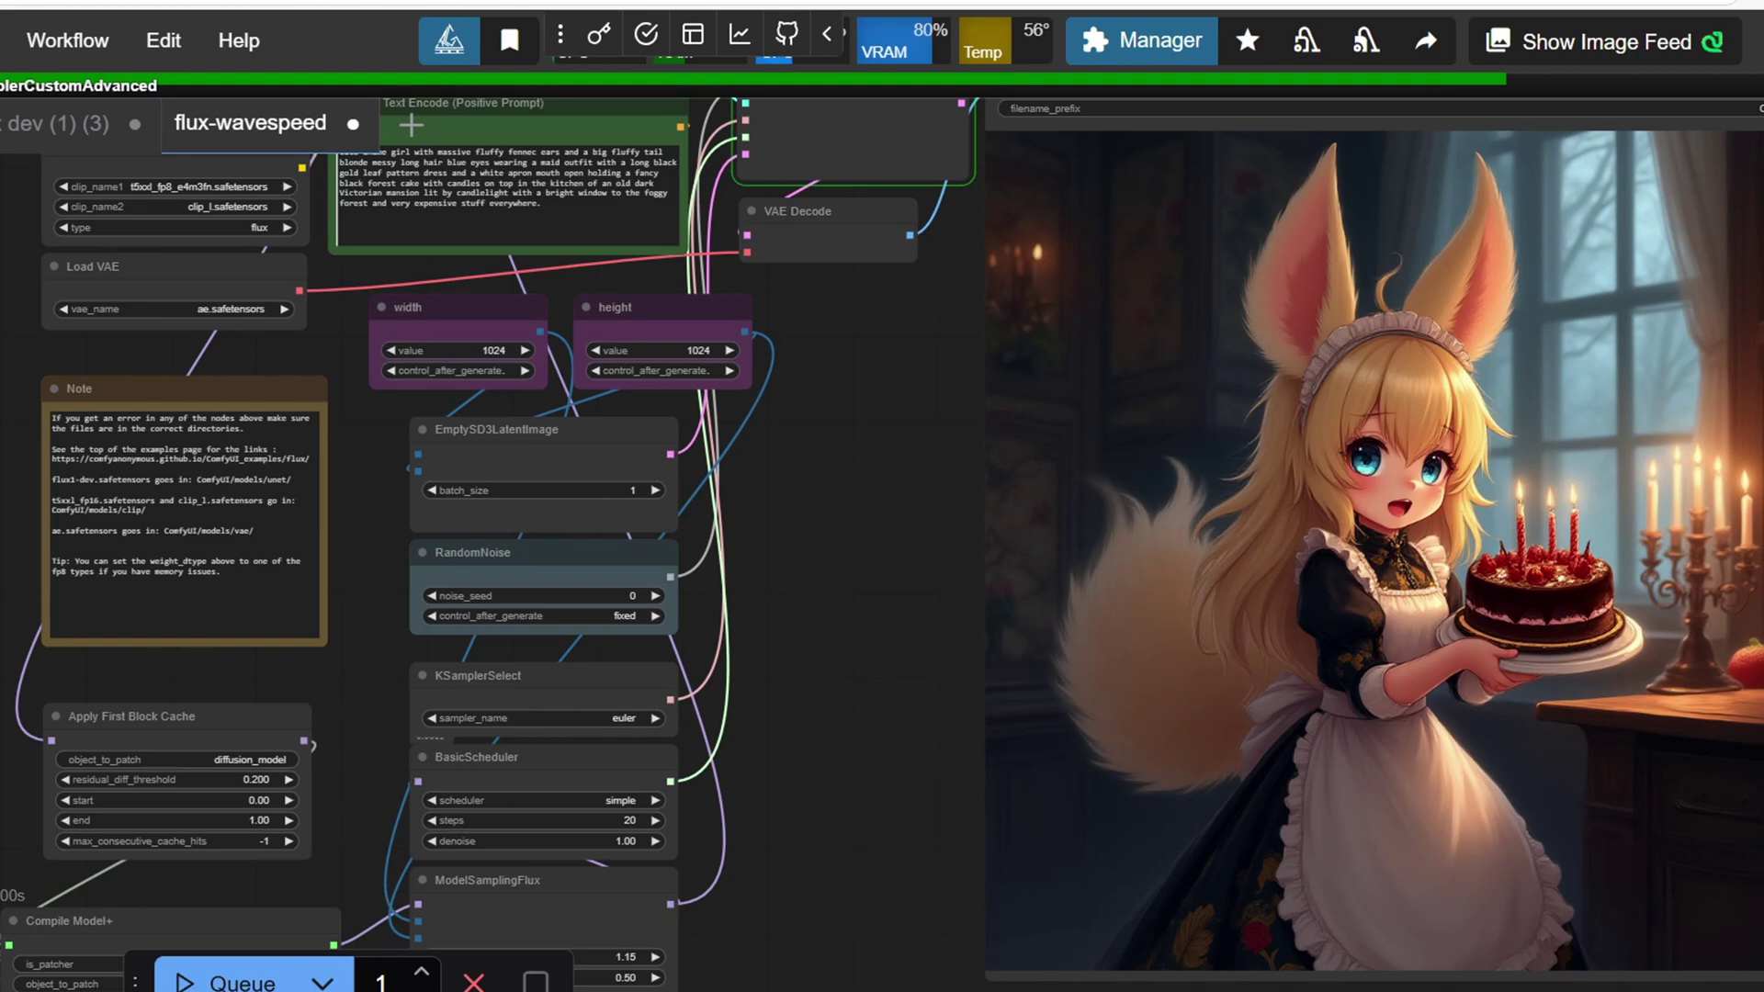
{"action": "key", "text": "alt+Tab"}
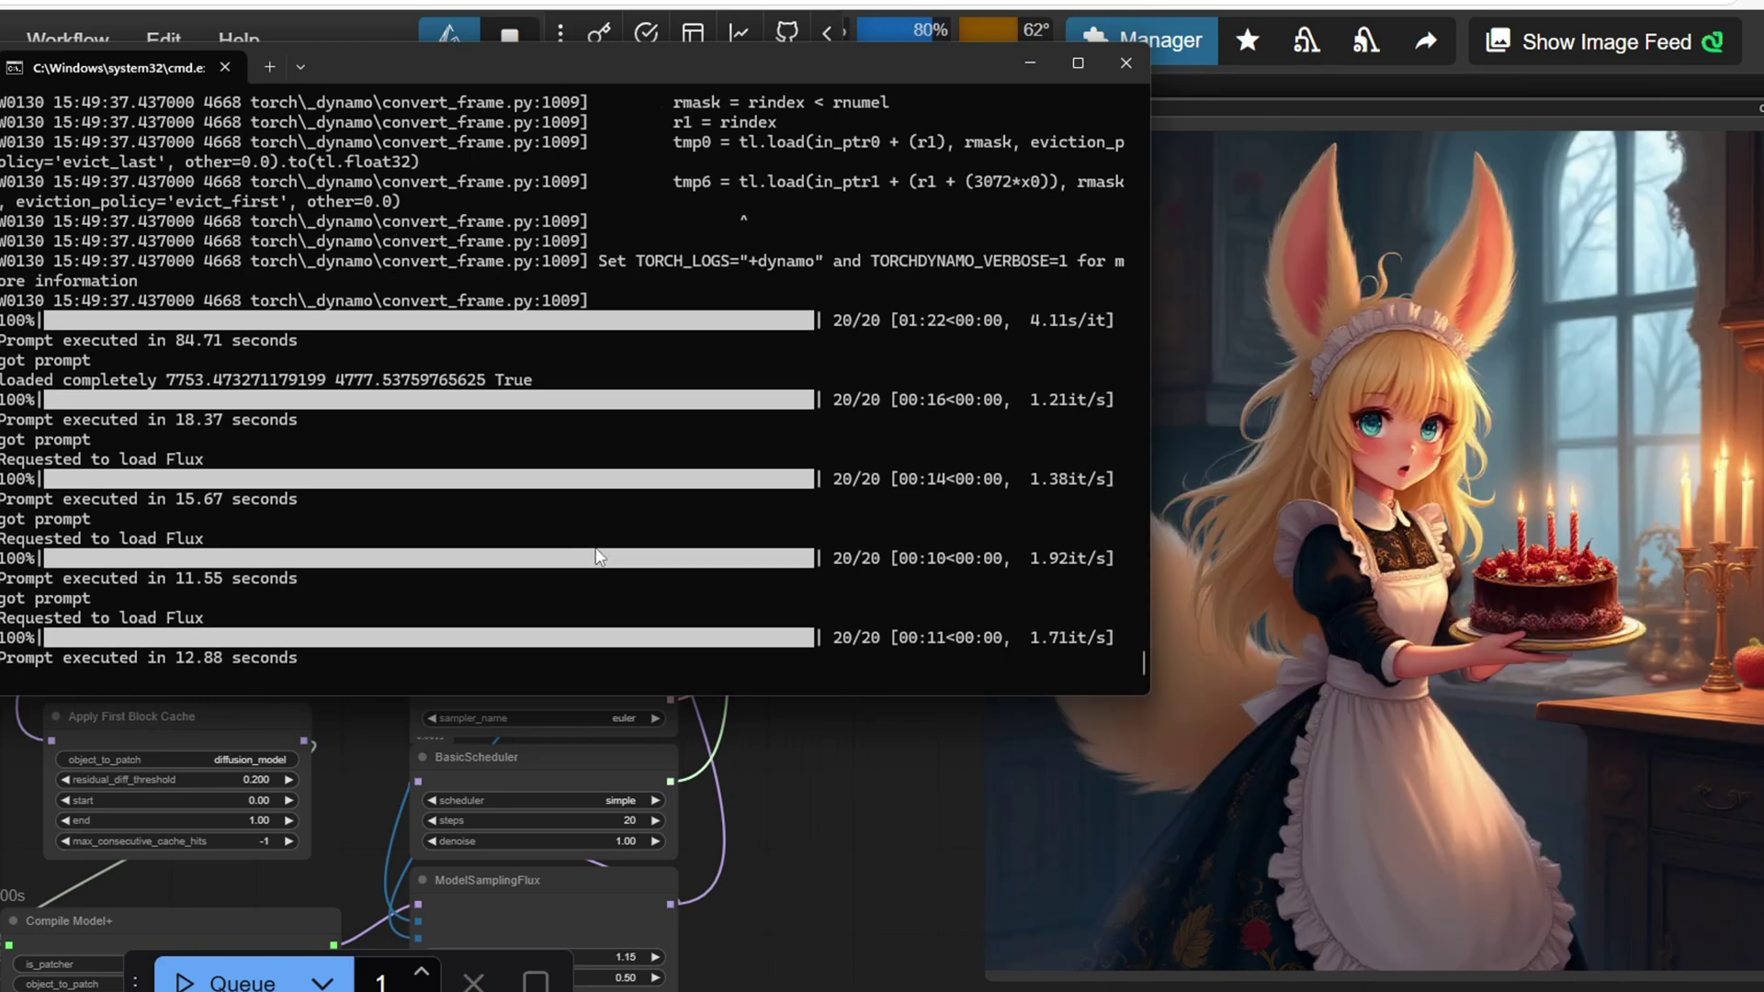
- In the Hunyuan video workflow, set residual_diff_threshold to 0.100
{"action": "left_click", "coordinate": [797, 823]}
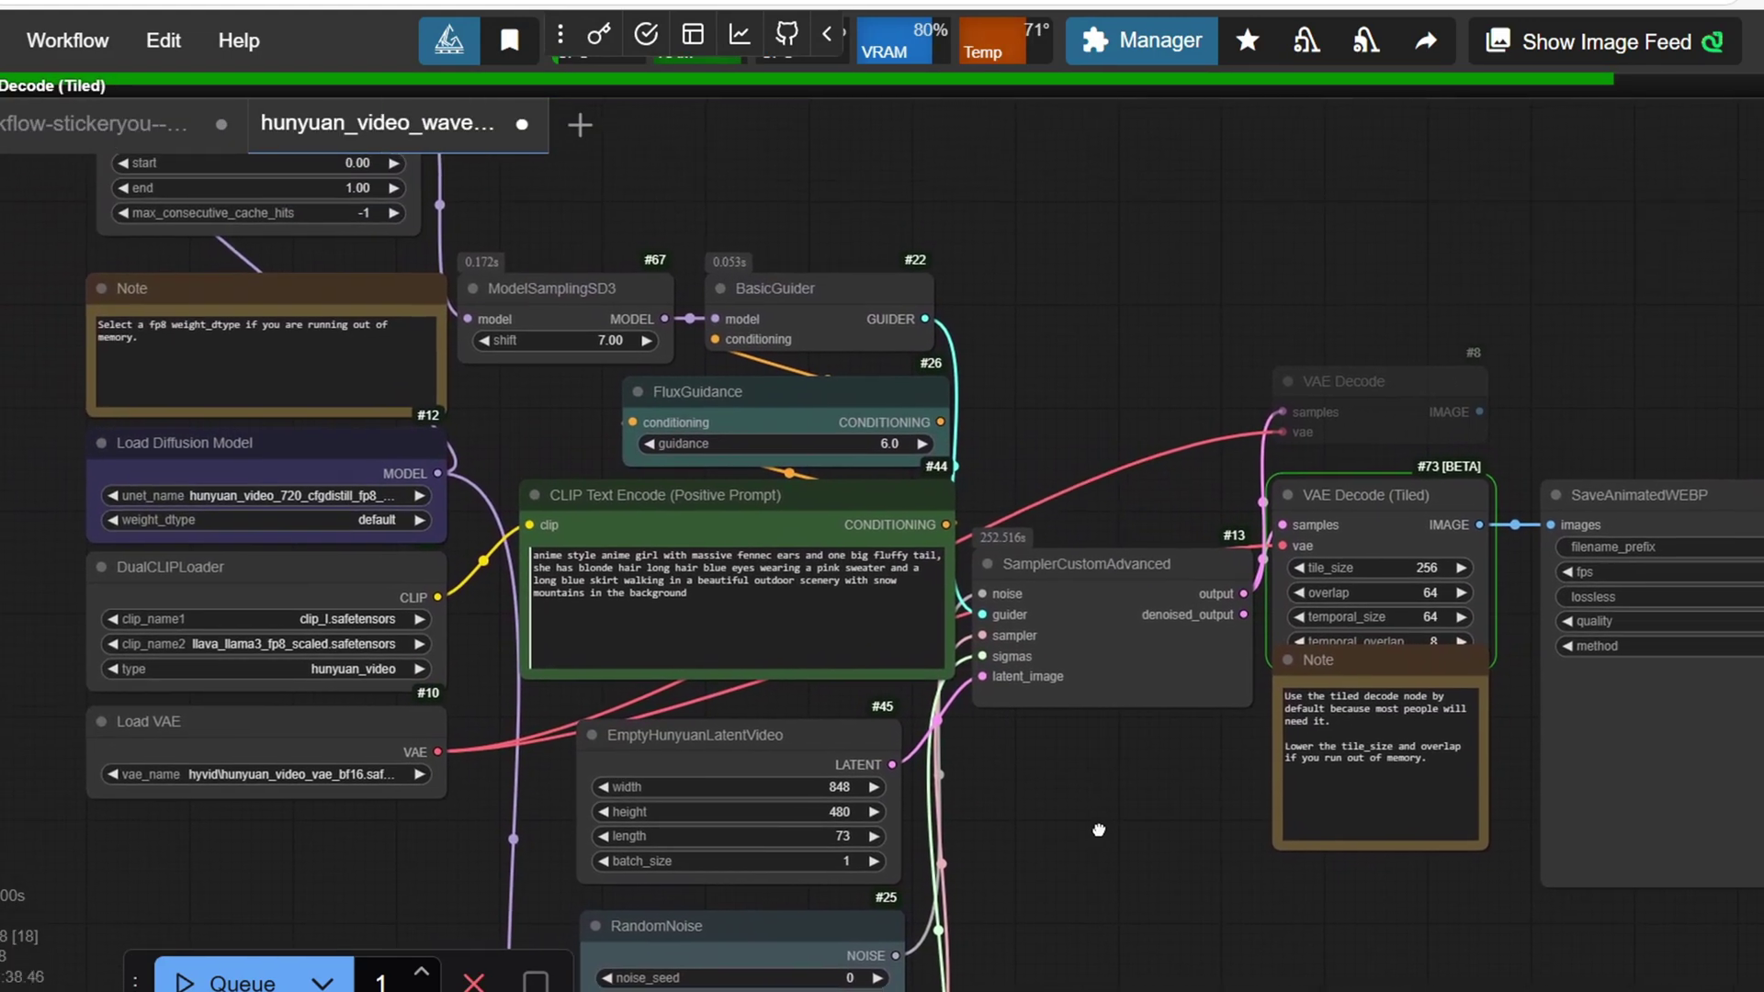
{"action": "left_click_drag", "start_coordinate": [1097, 830], "coordinate": [1096, 910]}
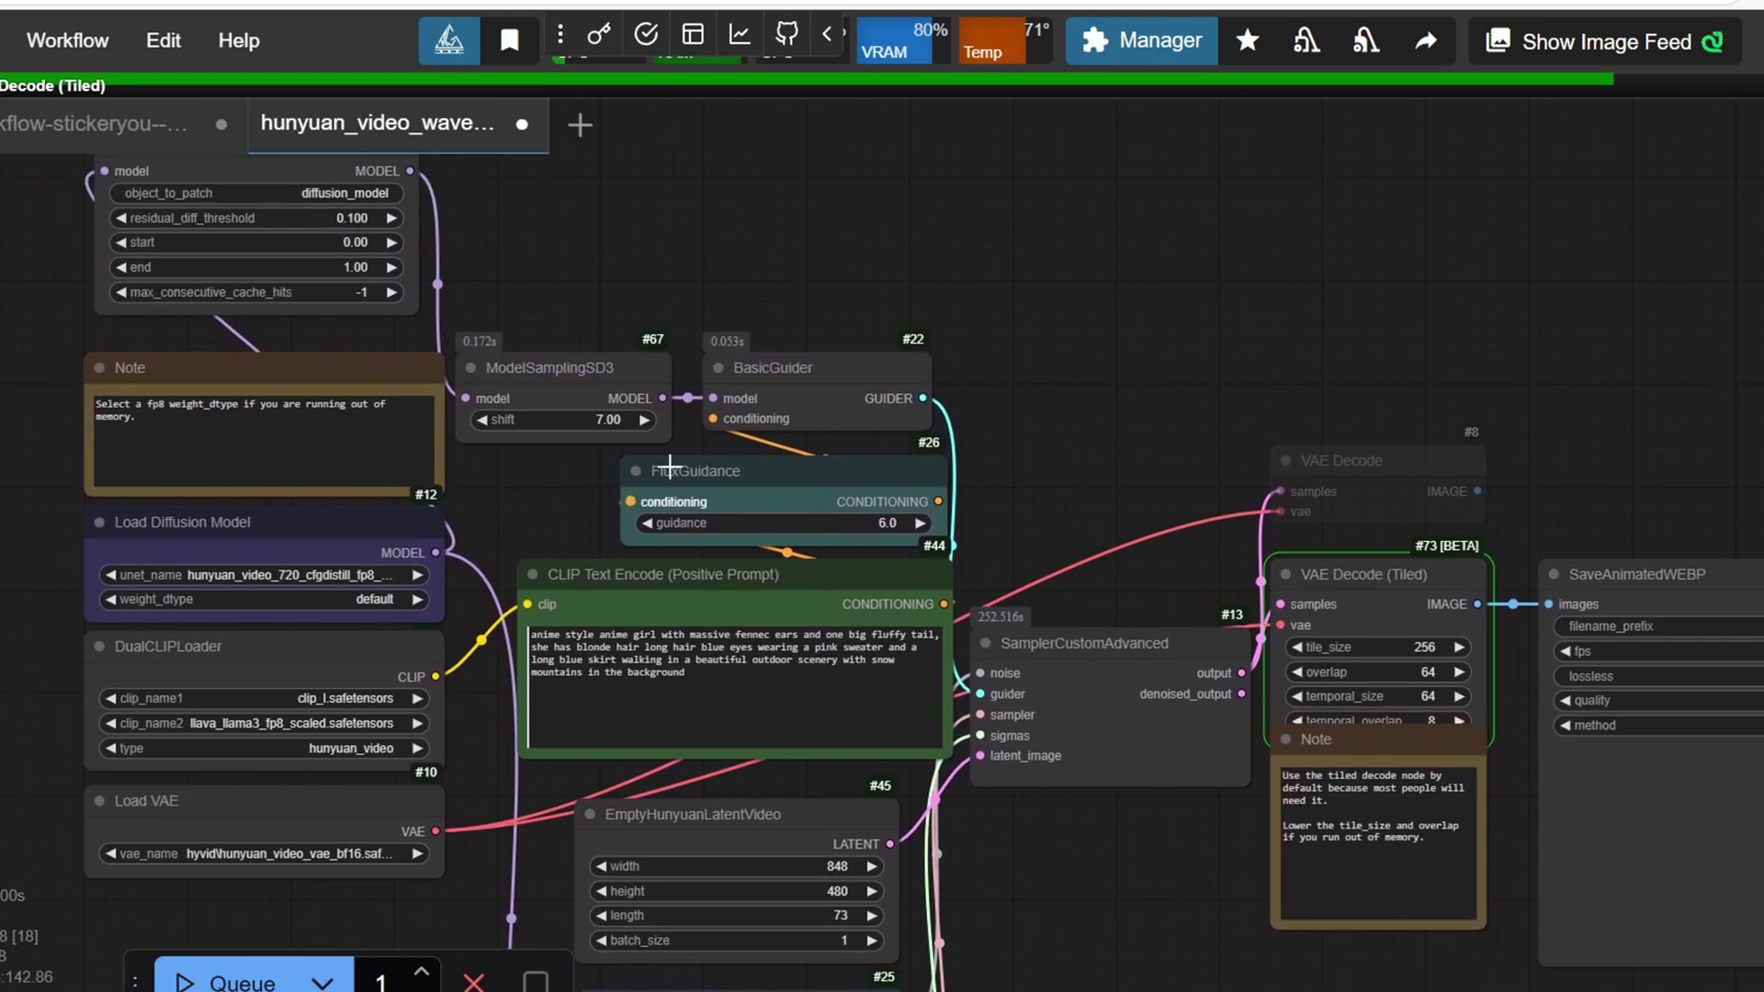
{"action": "left_click", "coordinate": [361, 220]}
{"action": "left_click_drag", "start_coordinate": [643, 285], "coordinate": [1012, 550]}
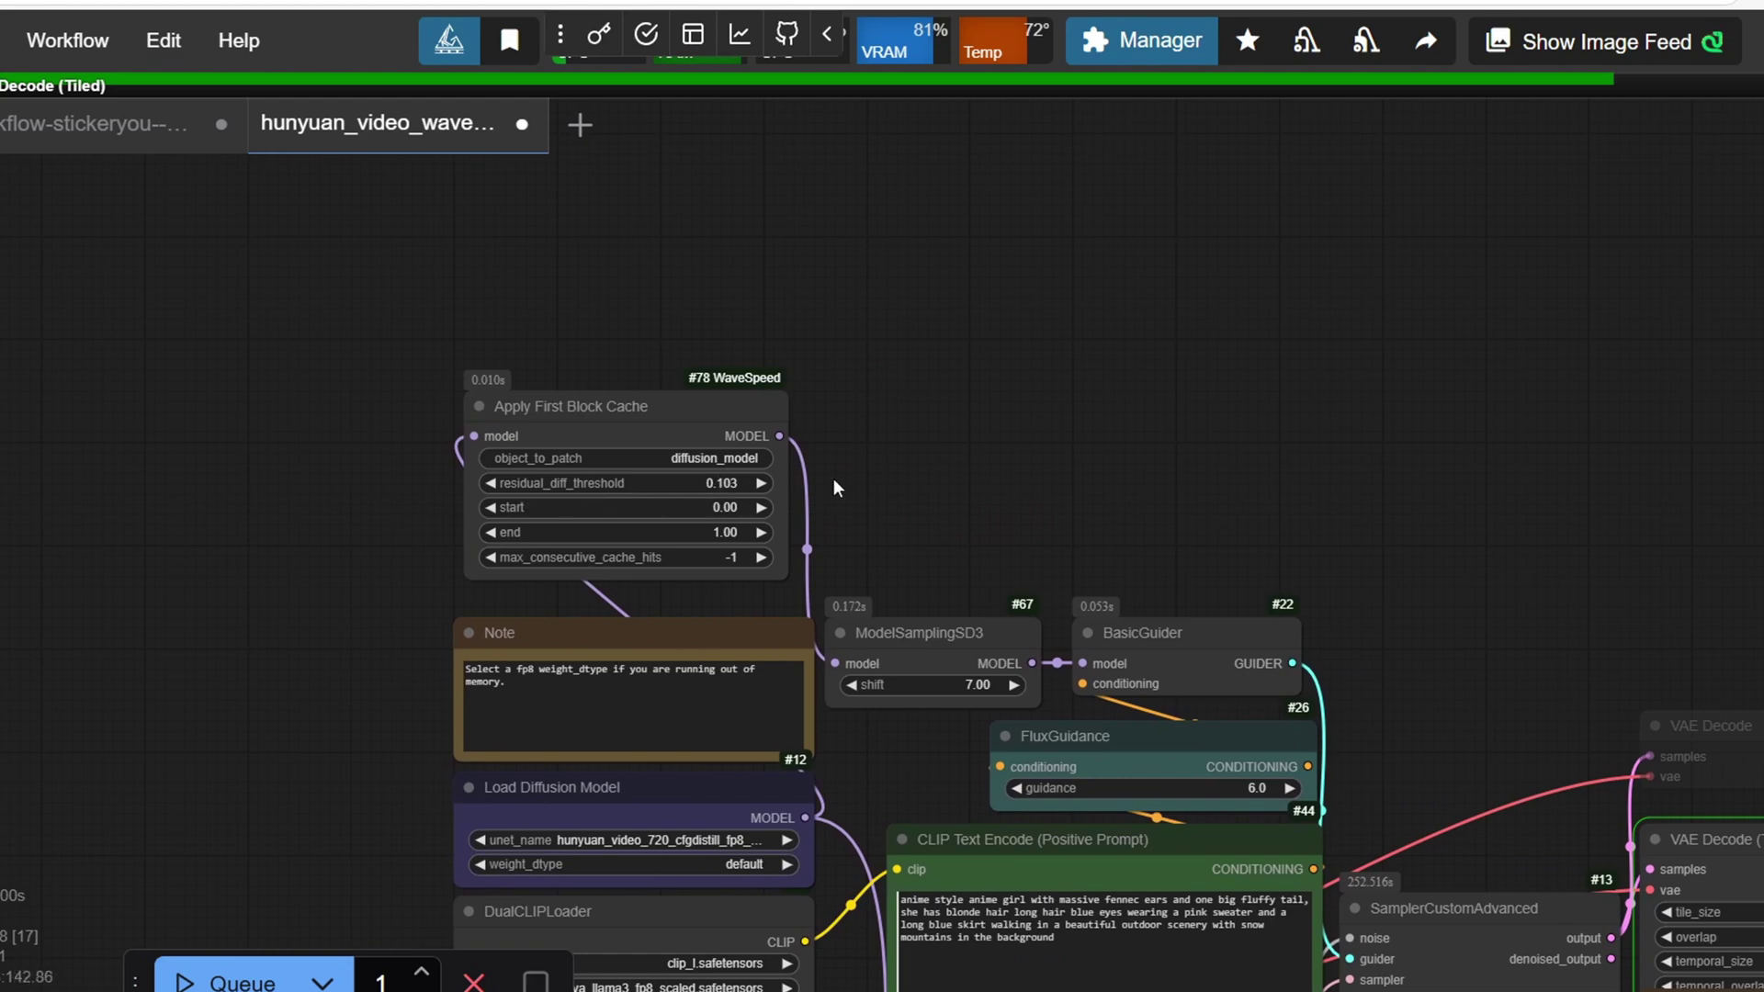
{"action": "left_click", "coordinate": [742, 482]}
{"action": "key", "text": "Return"}
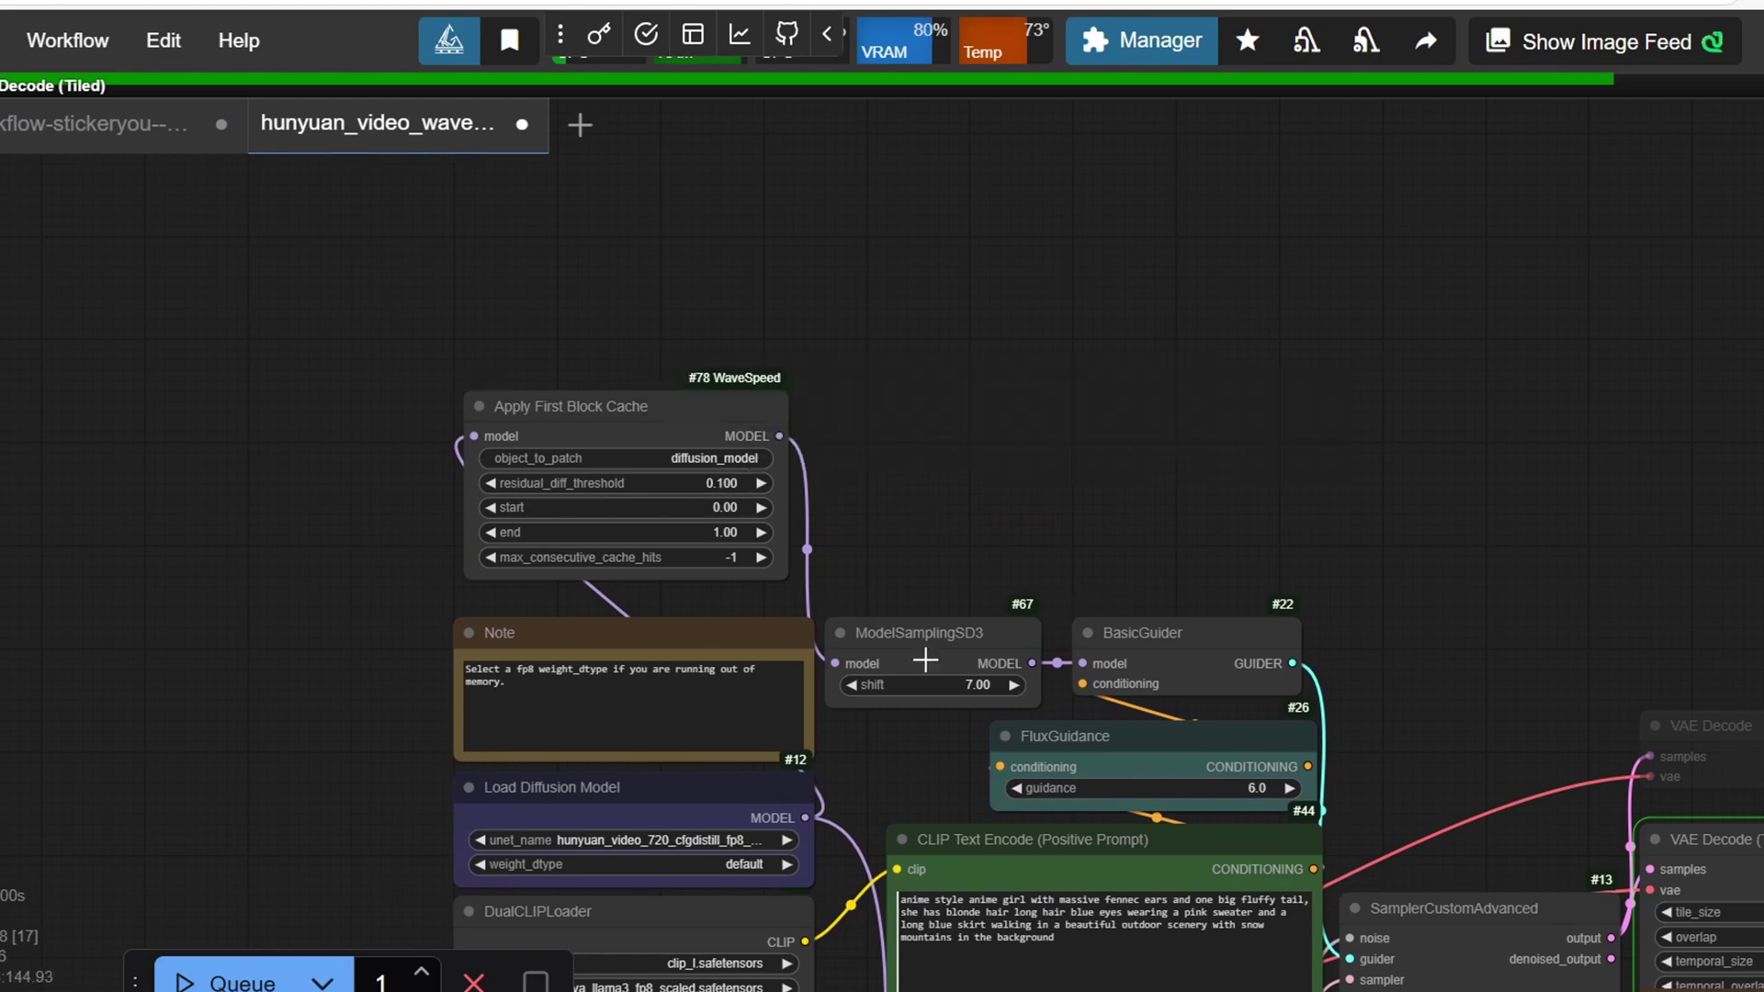
- Pan the canvas over to the SaveAnimatedWEBP node
{"action": "scroll", "coordinate": [921, 496], "scroll_direction": "down", "scroll_amount": 3}
{"action": "scroll", "coordinate": [937, 694], "scroll_direction": "down", "scroll_amount": 3}
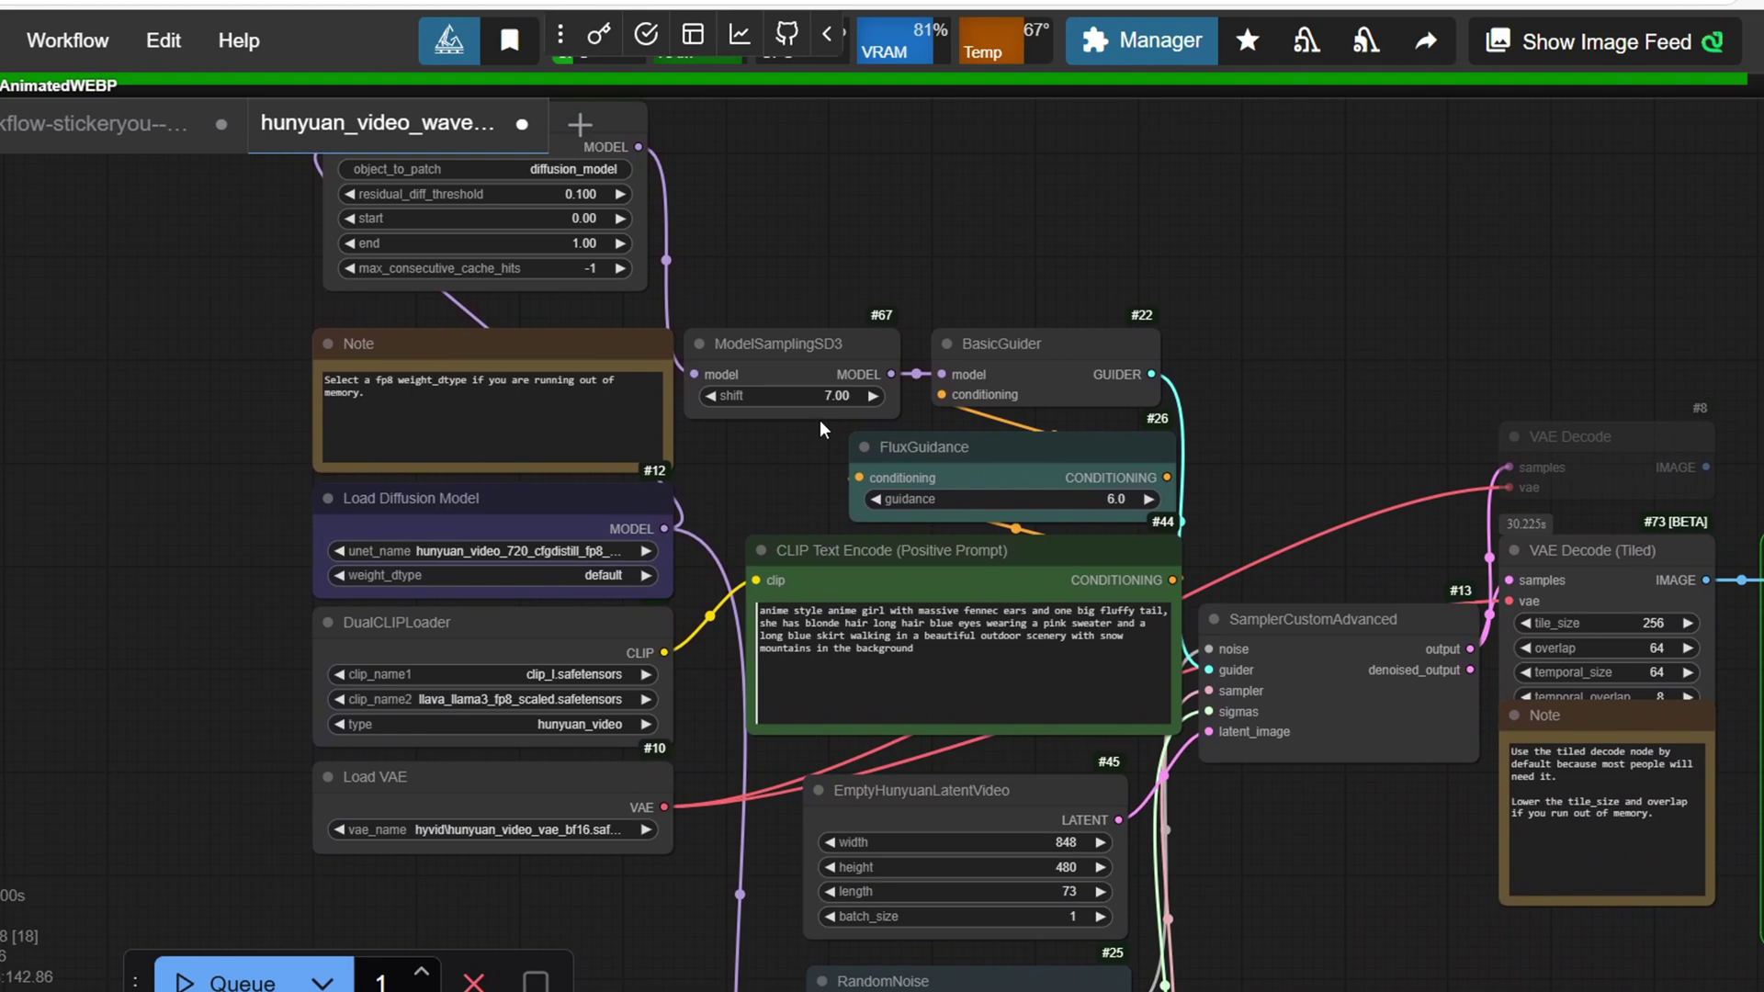
{"action": "scroll", "coordinate": [1141, 684], "scroll_direction": "right", "scroll_amount": 5}
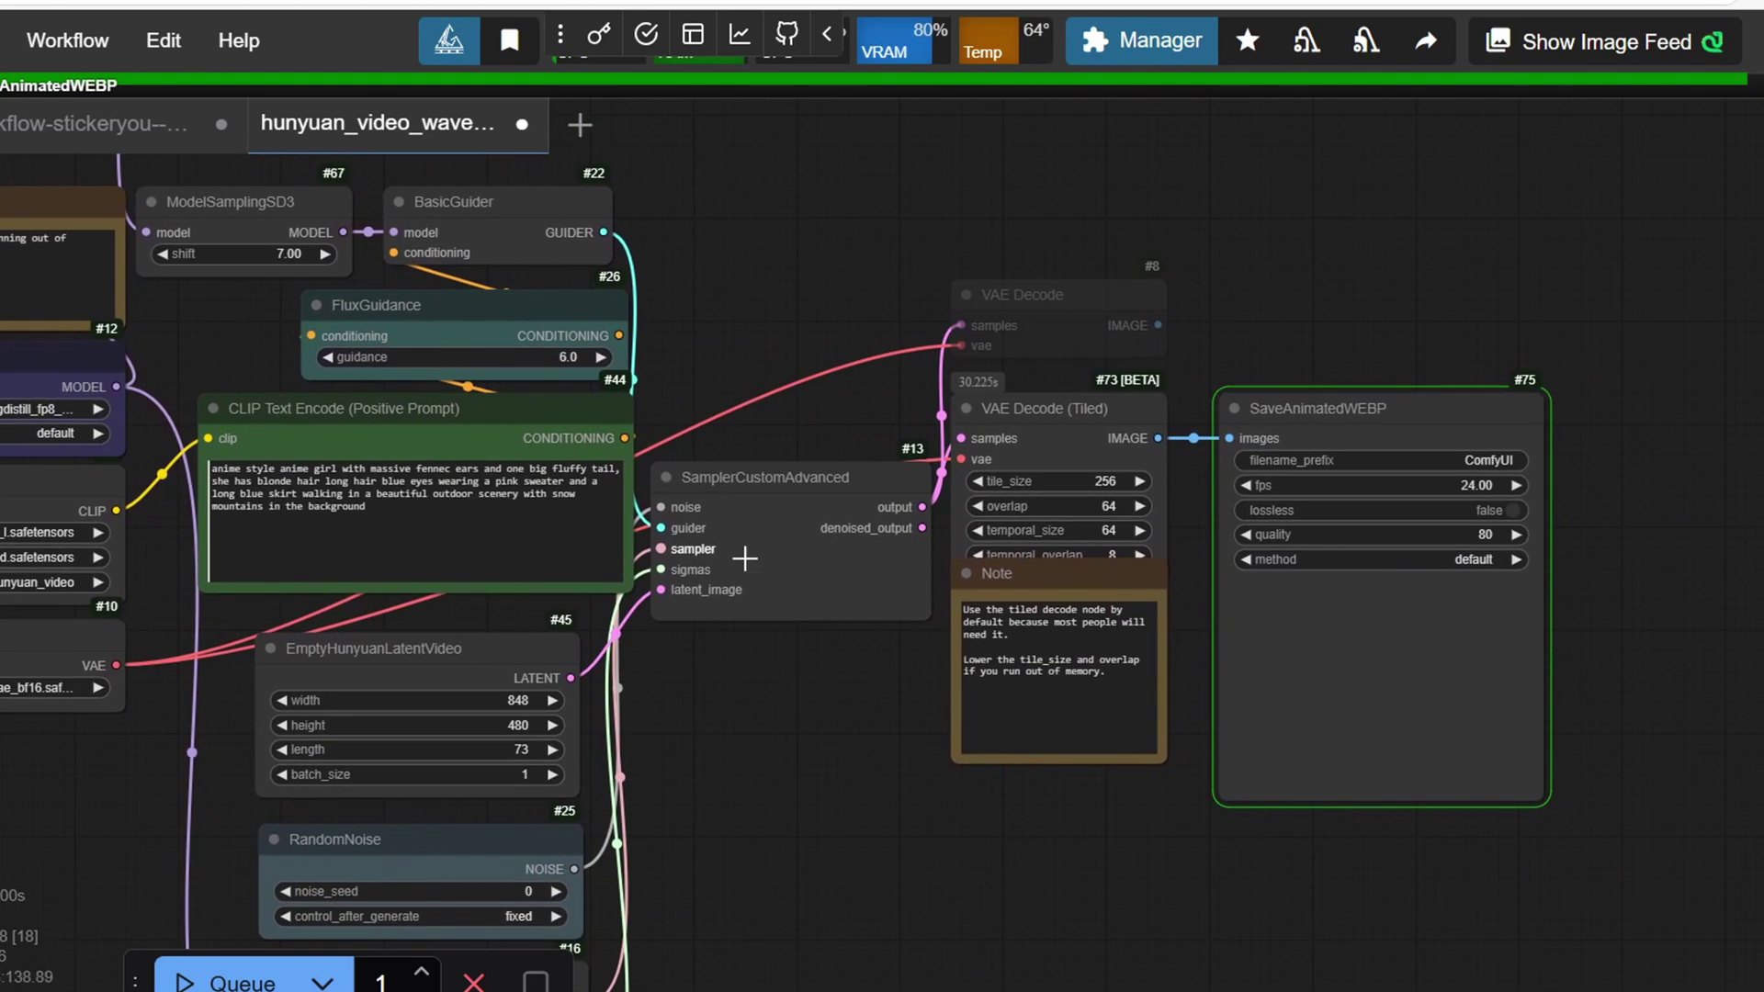
{"action": "scroll", "coordinate": [1017, 727], "scroll_direction": "down", "scroll_amount": 2}
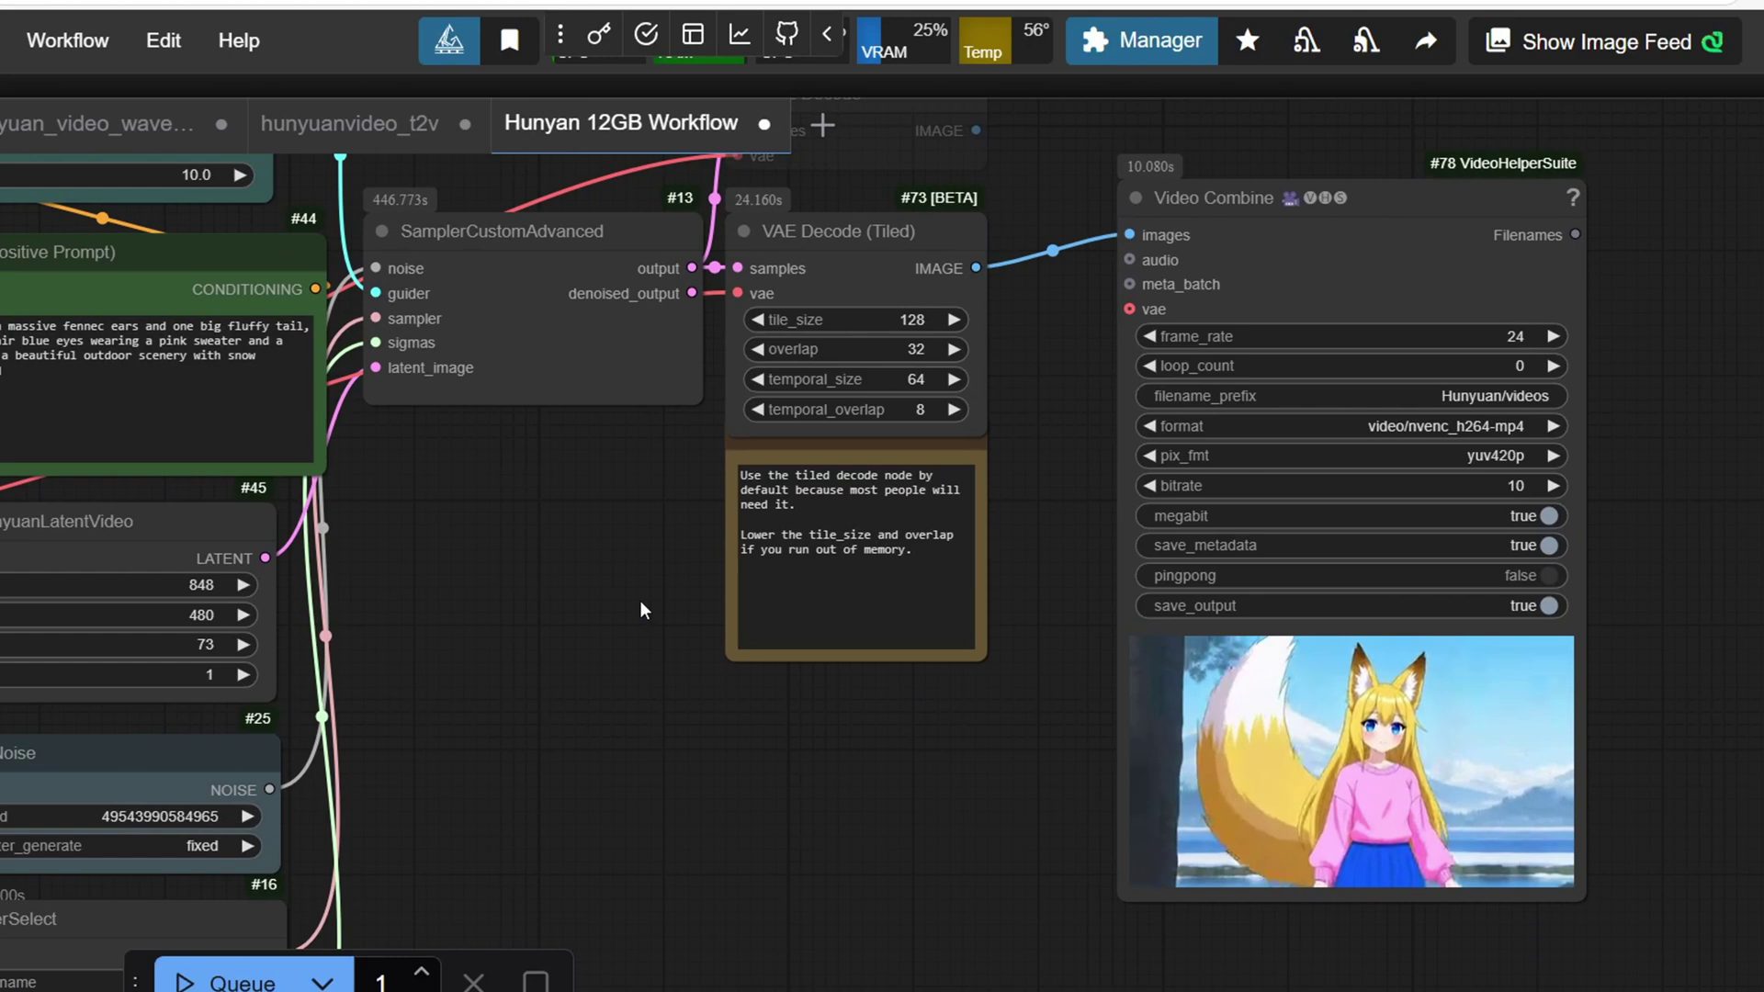
{"action": "scroll", "coordinate": [572, 571], "scroll_direction": "left", "scroll_amount": 2}
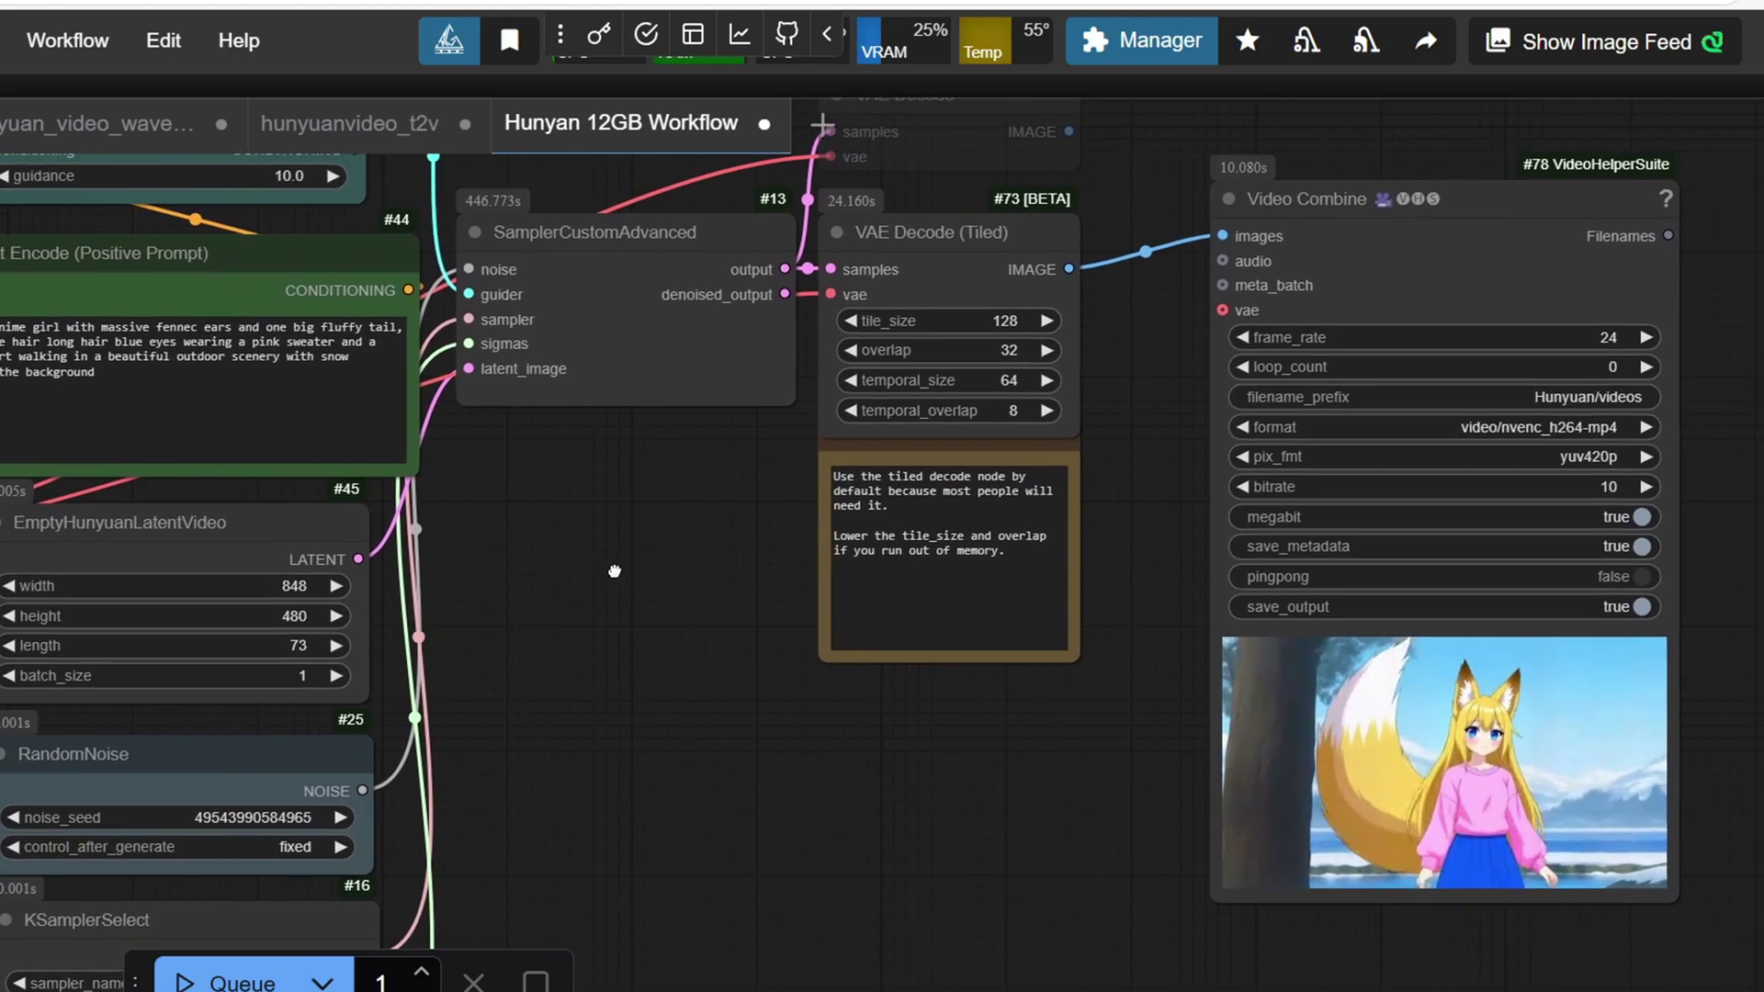
{"action": "scroll", "coordinate": [618, 575], "scroll_direction": "right", "scroll_amount": 2}
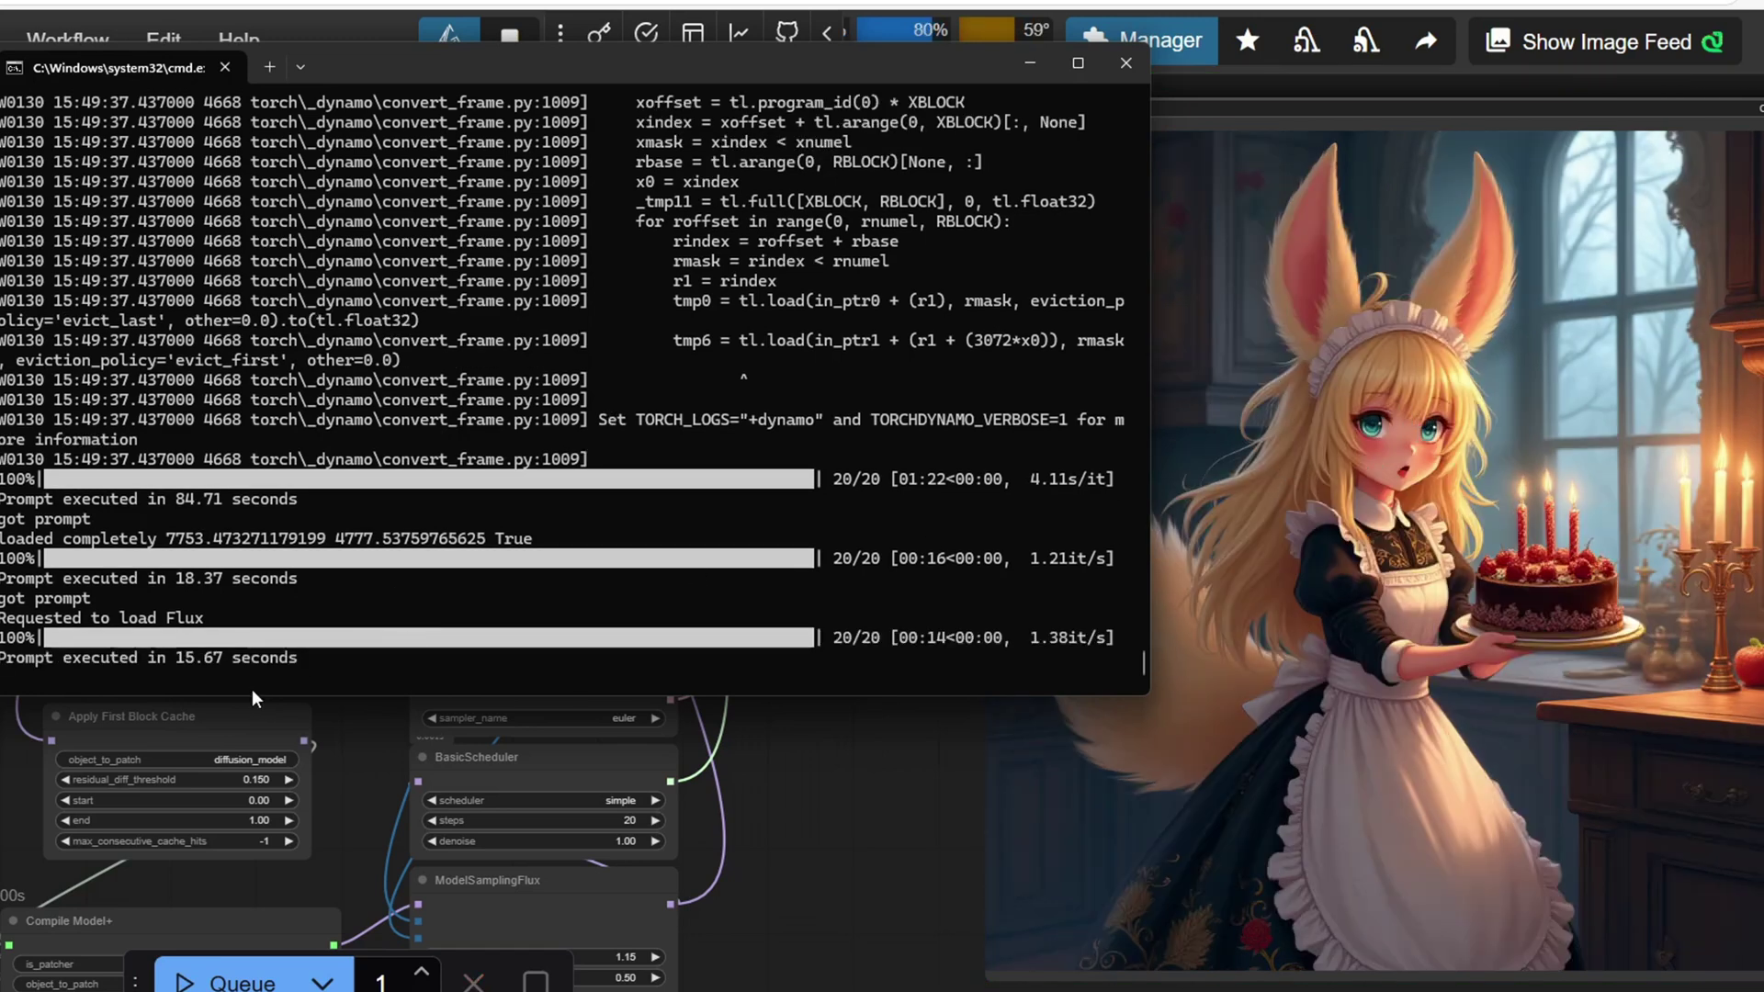
- Highlight the 15.67 s run time, then change residual_diff_threshold from 0.15 to 0.25
{"action": "left_click_drag", "start_coordinate": [169, 654], "coordinate": [219, 657]}
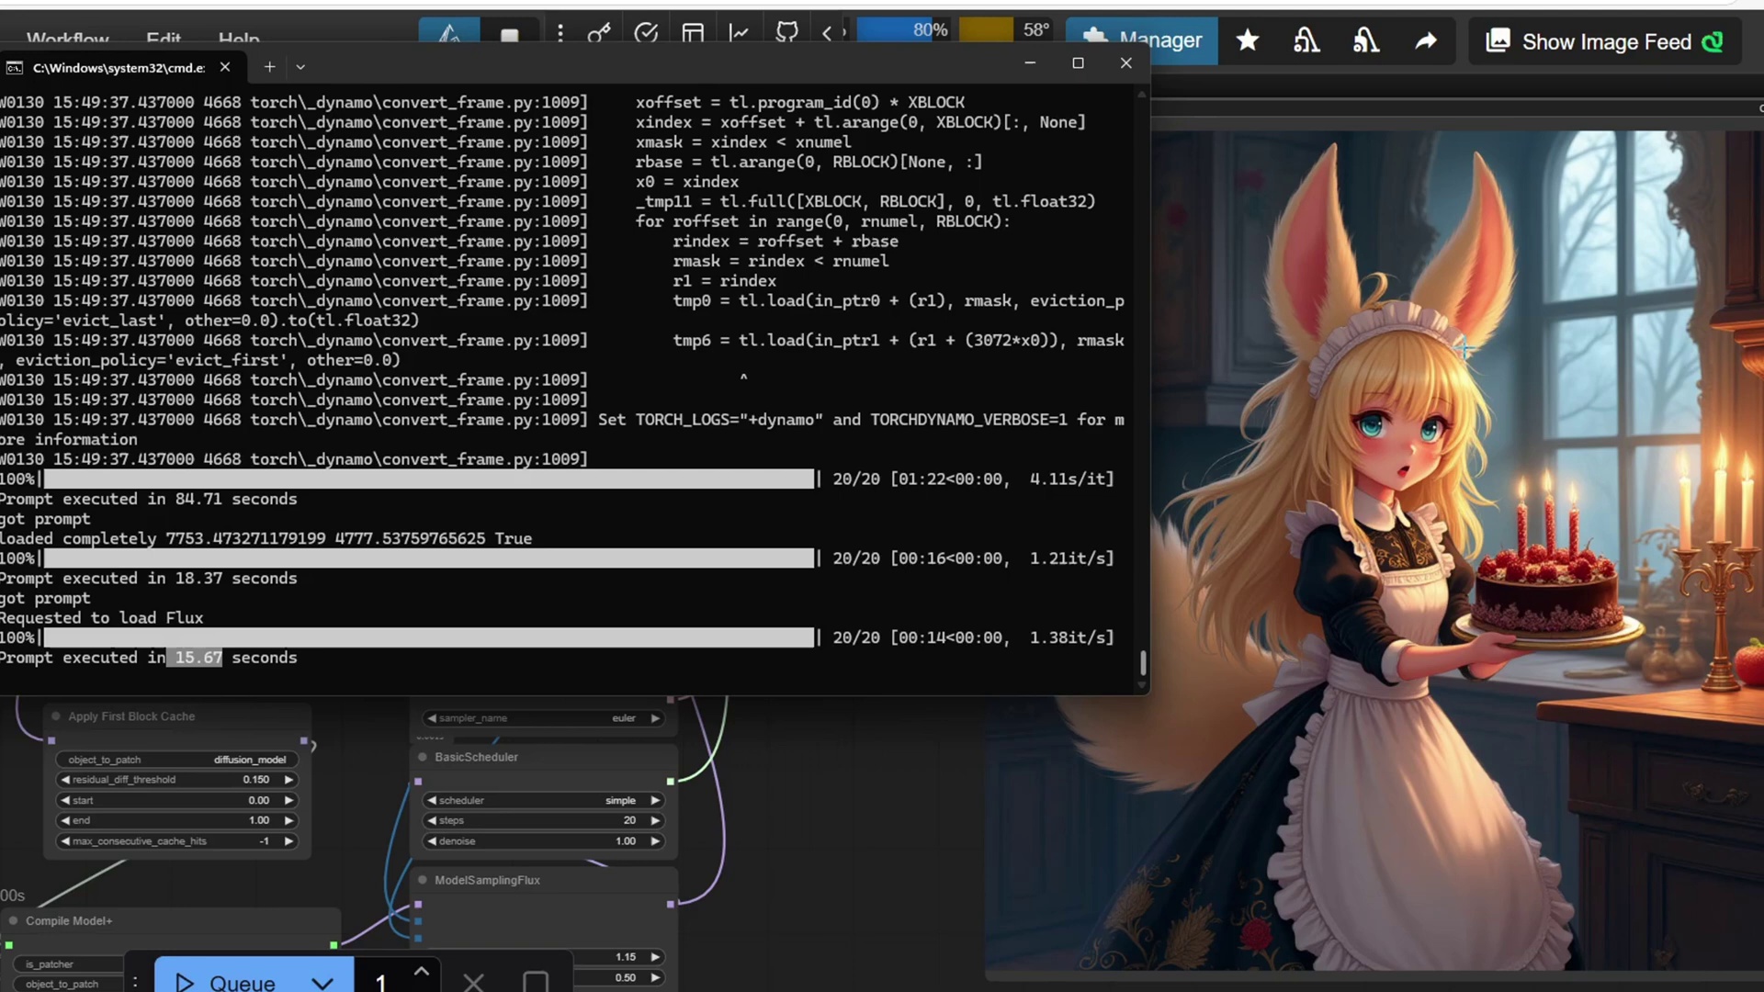
{"action": "left_click", "coordinate": [850, 770]}
{"action": "left_click", "coordinate": [257, 779]}
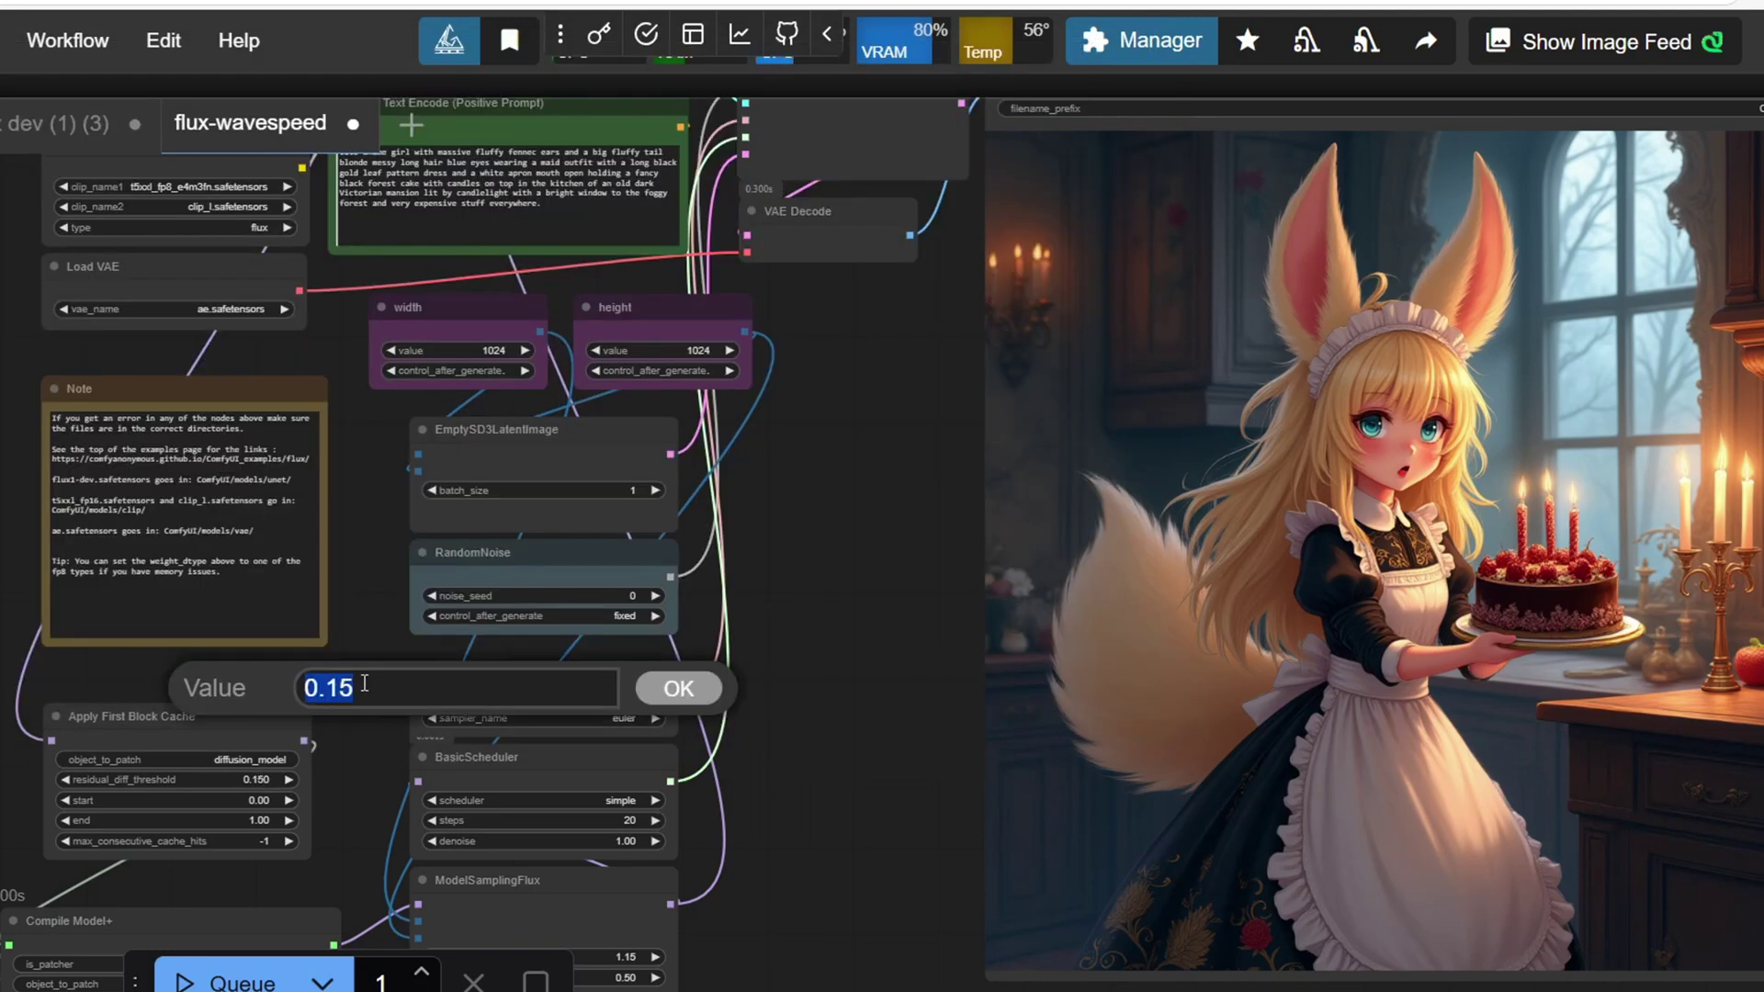
{"action": "type", "text": "0.25"}
{"action": "key", "text": "Return"}
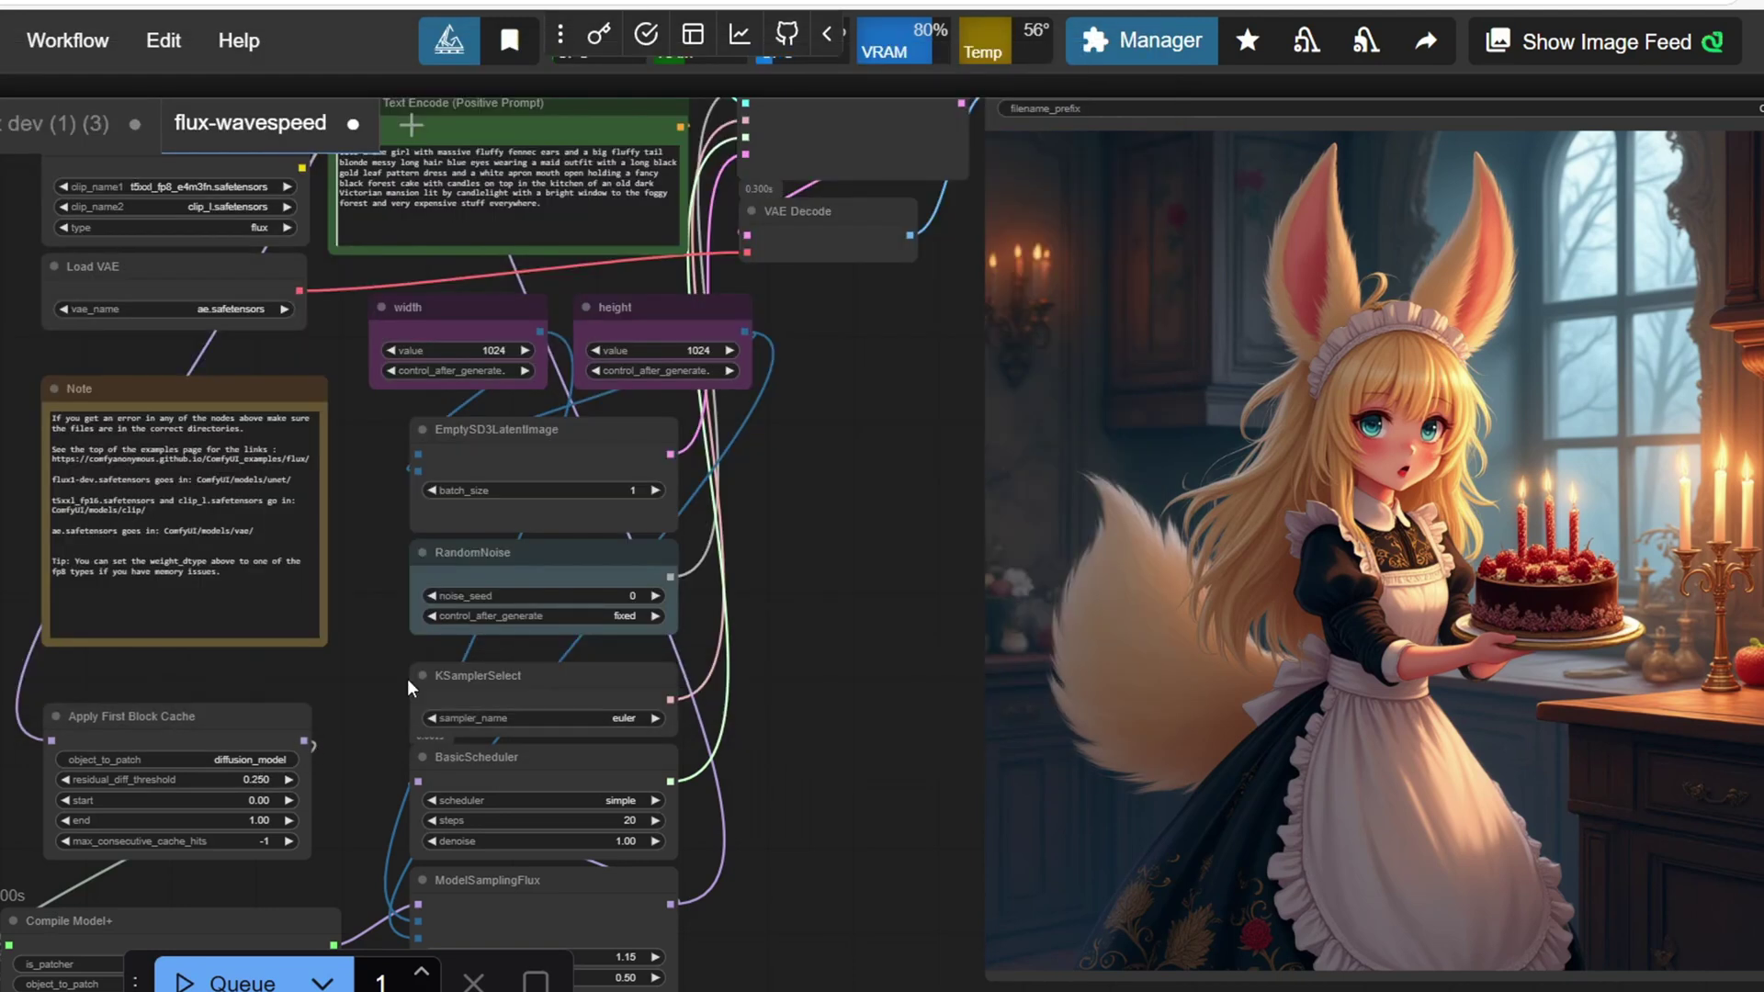